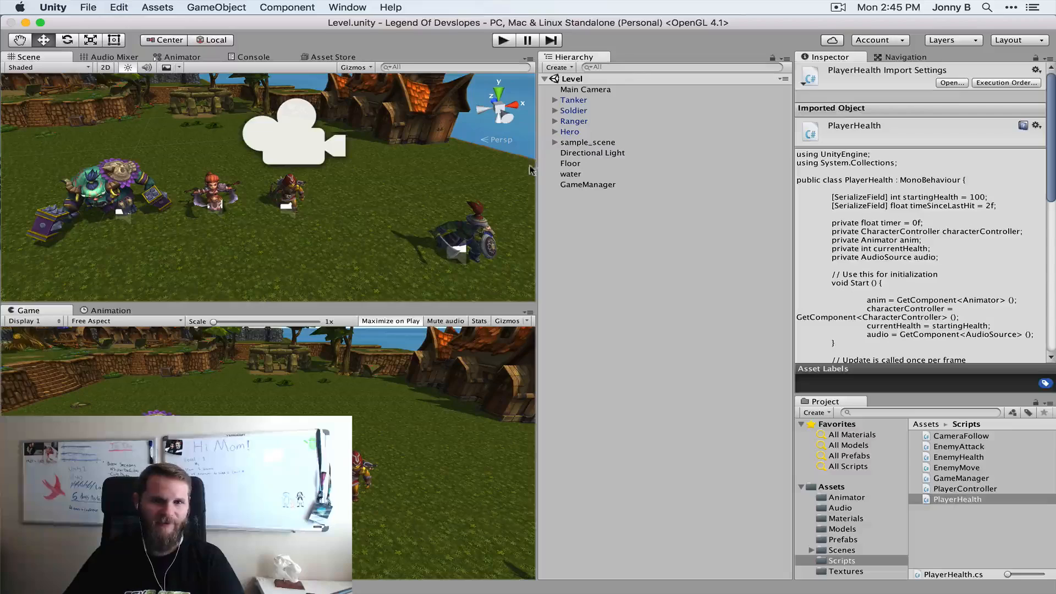
# Widen the Scene and Game views and switch the Scene view to 2D mode
pyautogui.moveTo(531, 170); pyautogui.dragTo(684, 165)
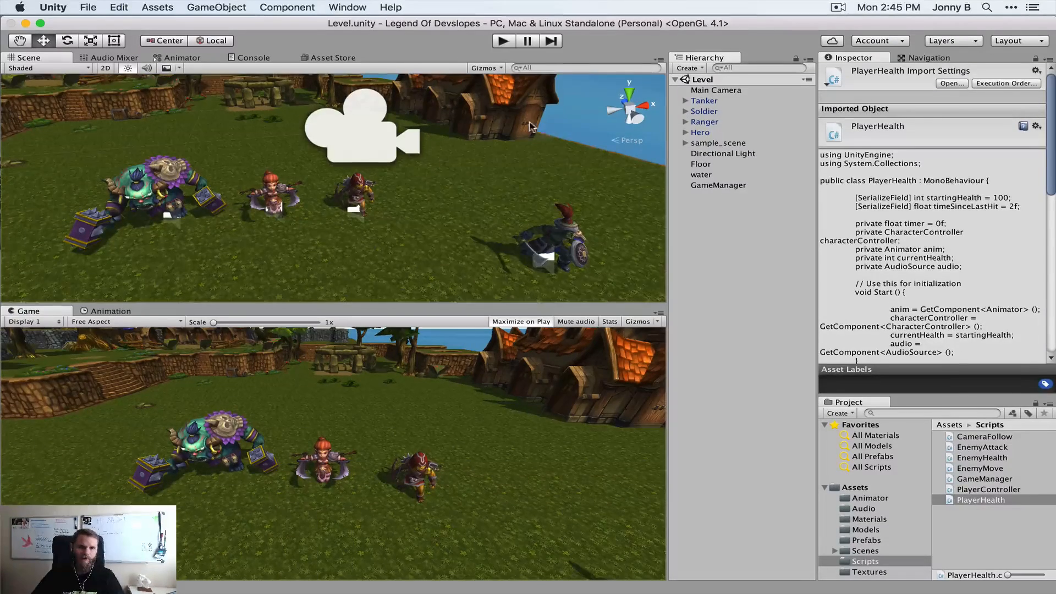
pyautogui.scroll(-3, 322, 131)
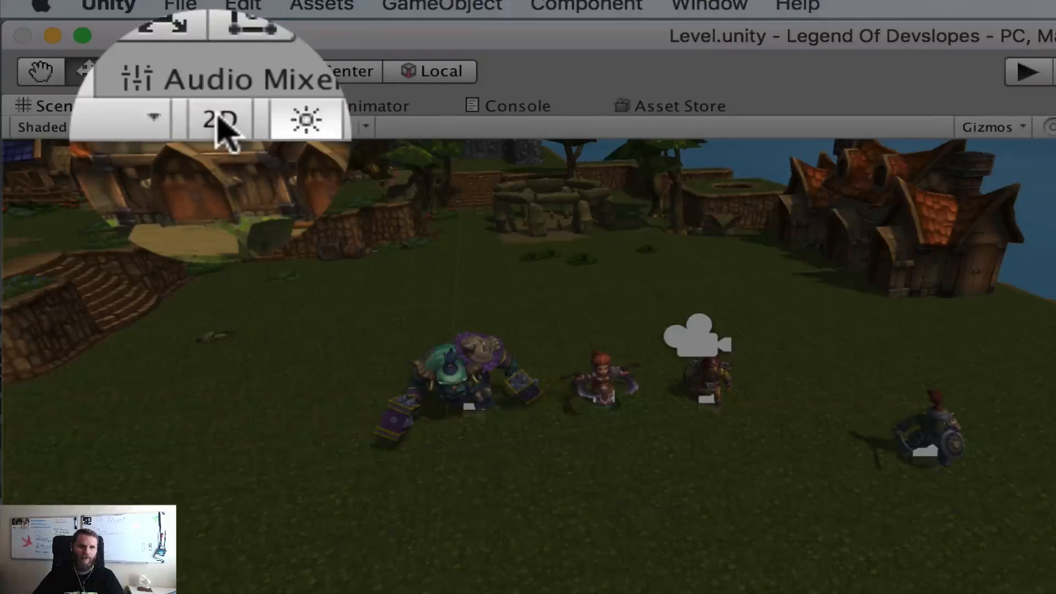
pyautogui.click(215, 127)
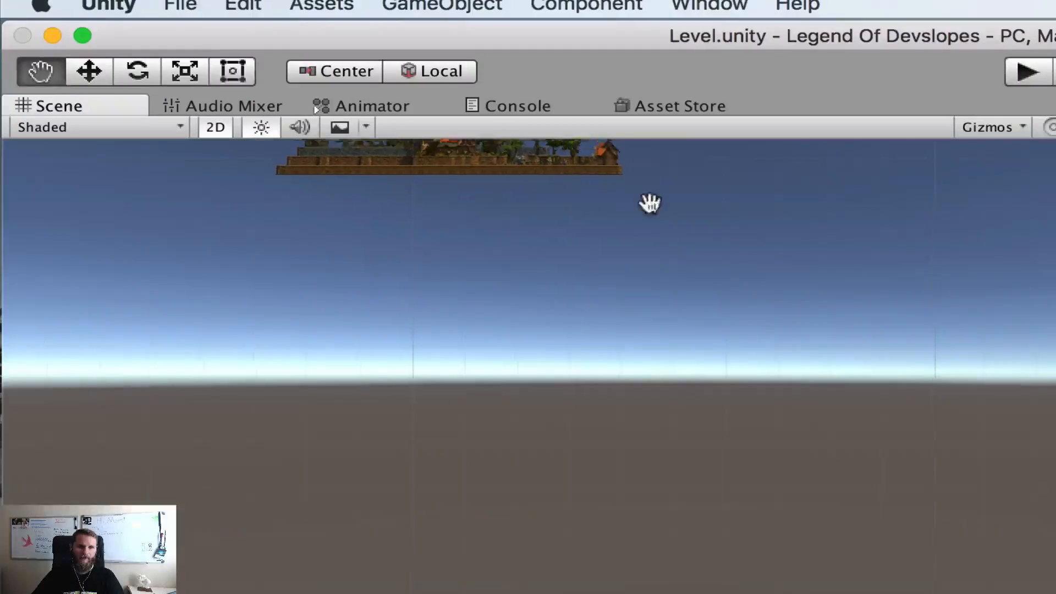
pyautogui.moveTo(649, 203); pyautogui.dragTo(611, 388)
pyautogui.moveTo(748, 246); pyautogui.dragTo(725, 311)
pyautogui.moveTo(725, 311); pyautogui.dragTo(722, 321, button='middle')
# Add a UI Canvas at the root of the Level scene and rename it HUD
pyautogui.click(747, 227)
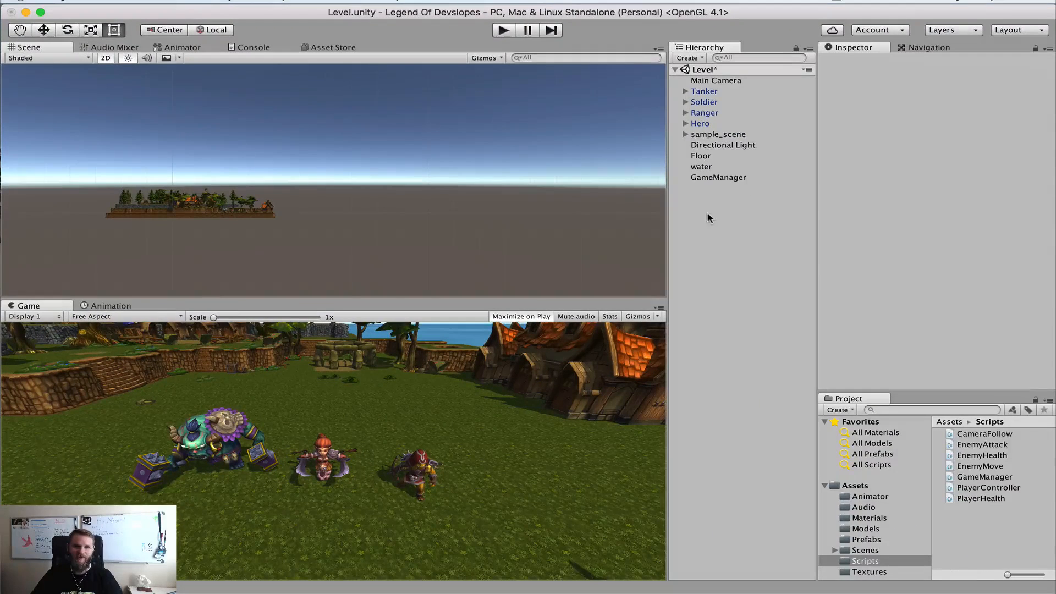
pyautogui.rightClick(697, 213)
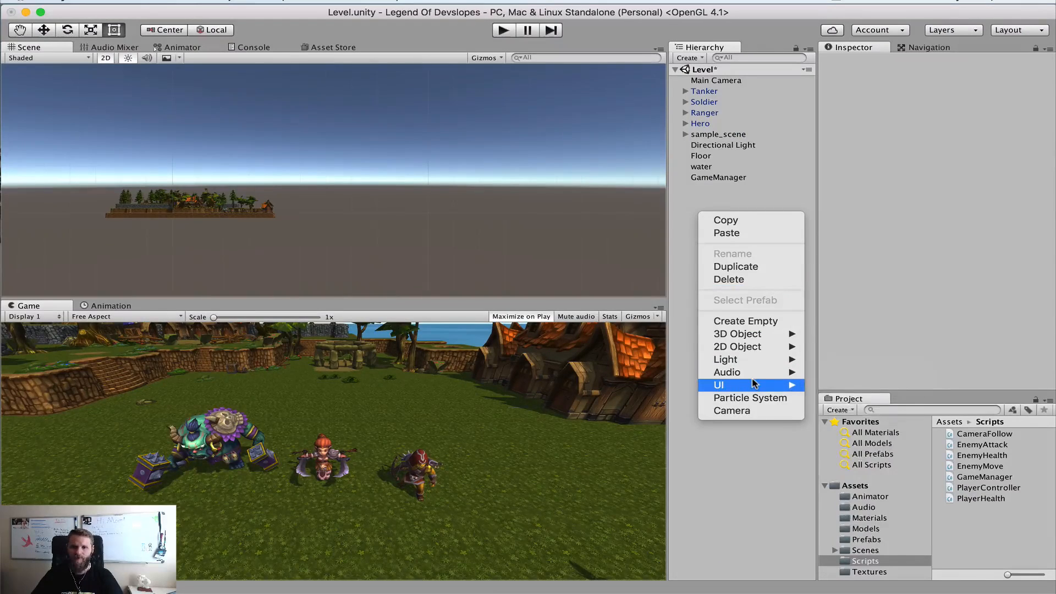
pyautogui.moveTo(755, 383)
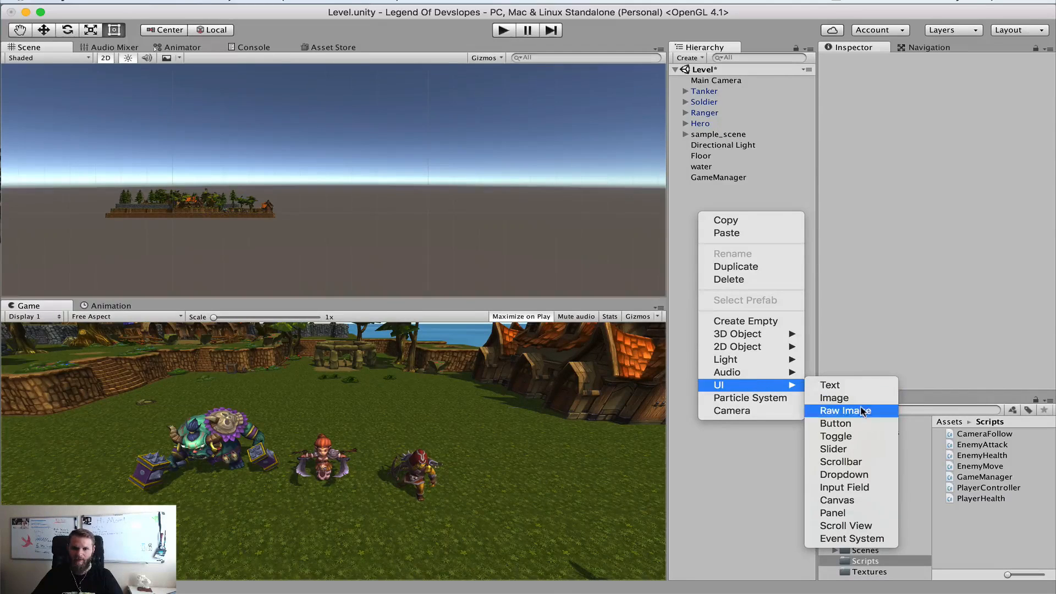
pyautogui.click(856, 501)
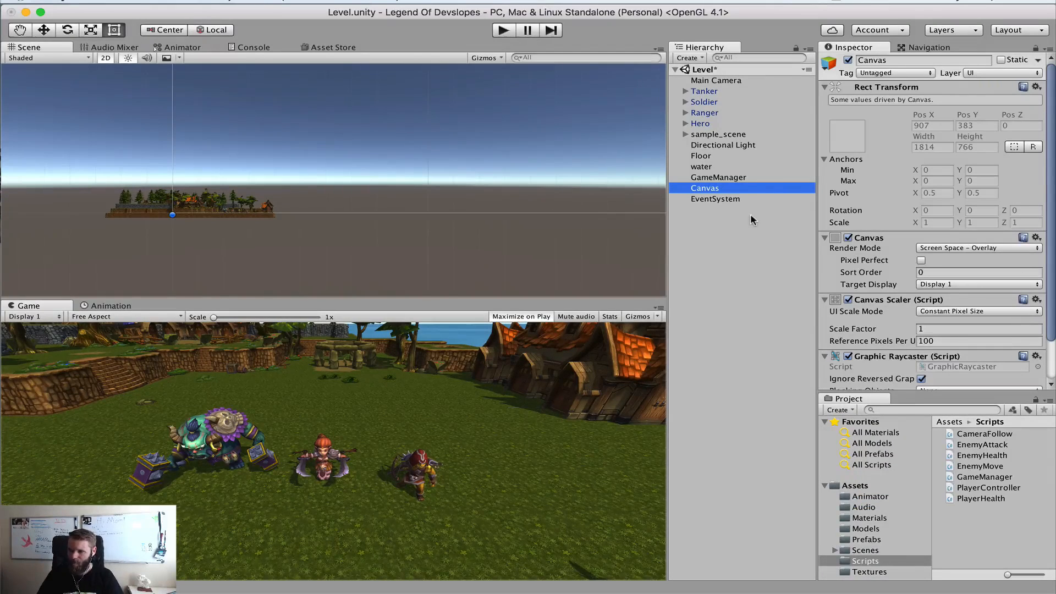
pyautogui.press('Return')
pyautogui.write('HUD')
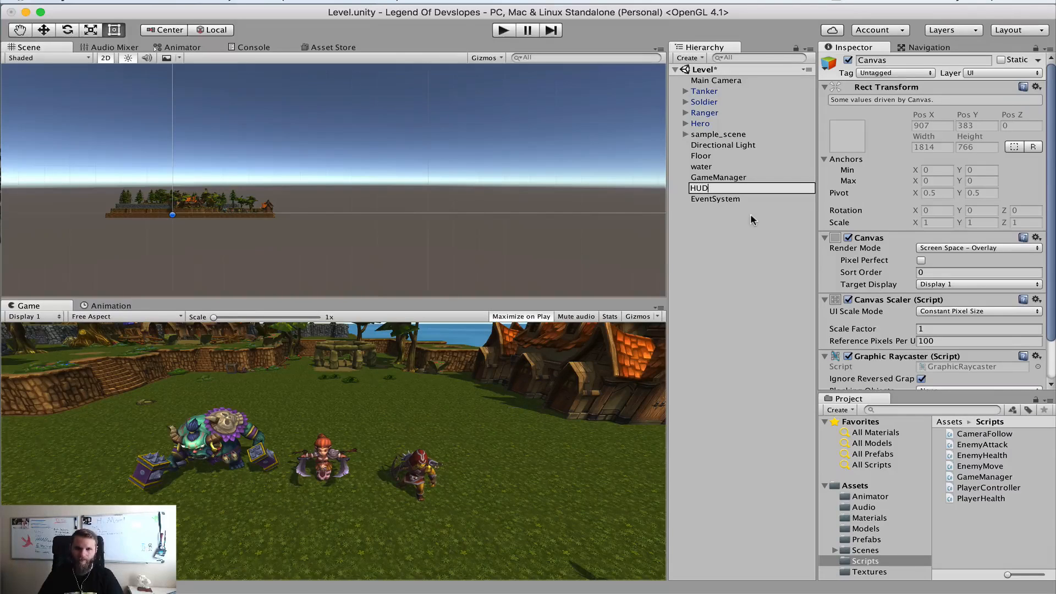
pyautogui.press('Return')
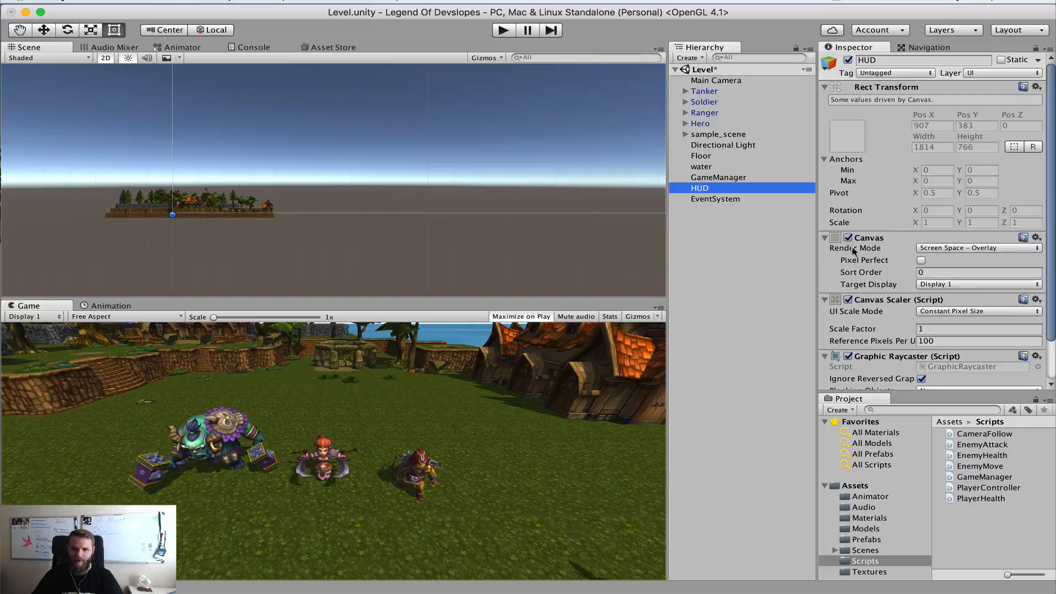
# Keep the HUD canvas's render mode at Screen Space - Overlay and frame the whole canvas in the Scene view
pyautogui.click(937, 250)
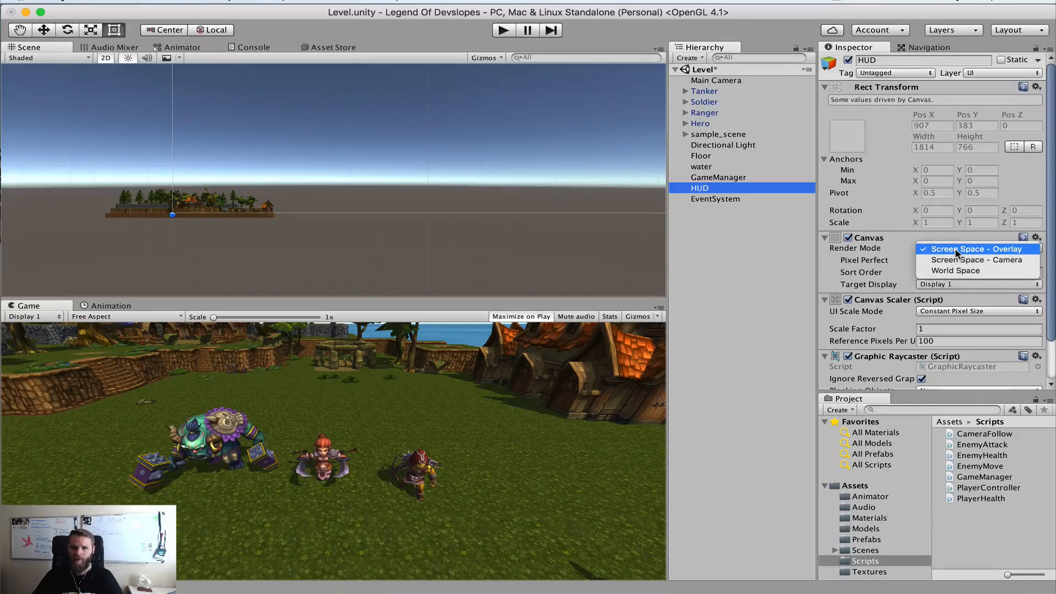
pyautogui.click(957, 252)
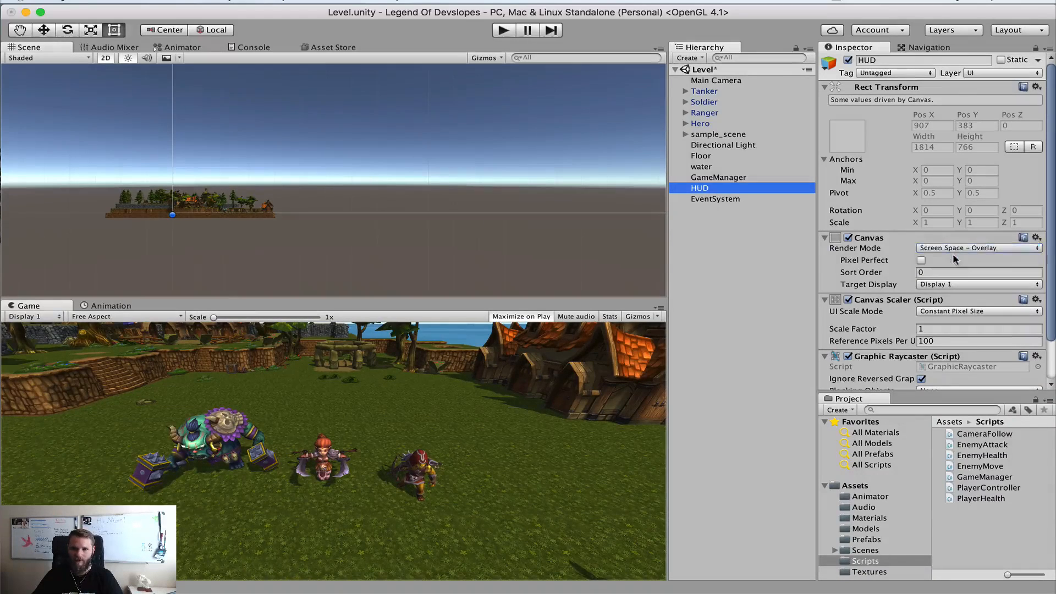
pyautogui.click(721, 190)
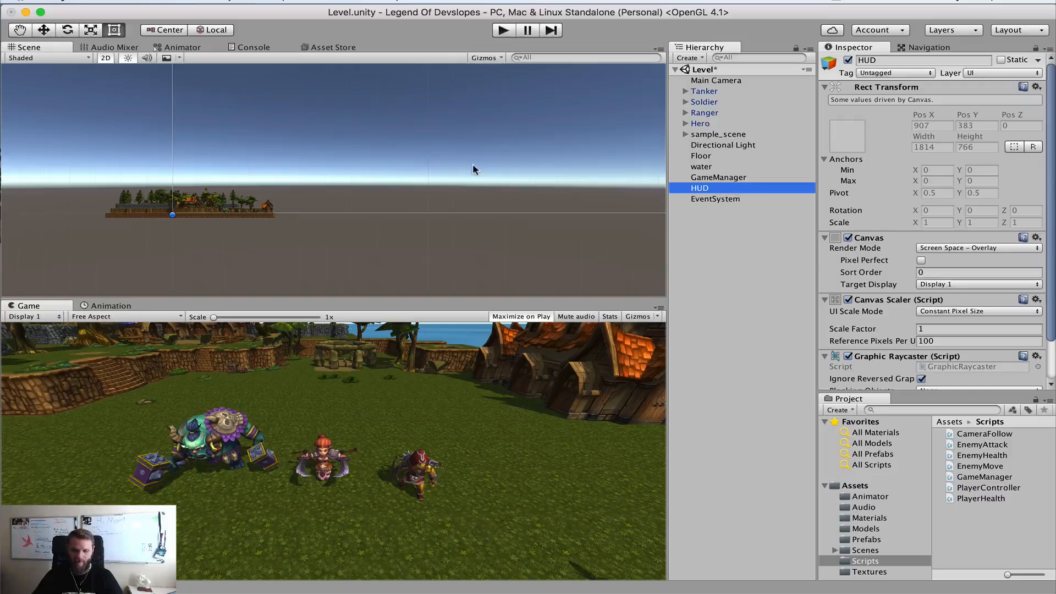
pyautogui.press('f')
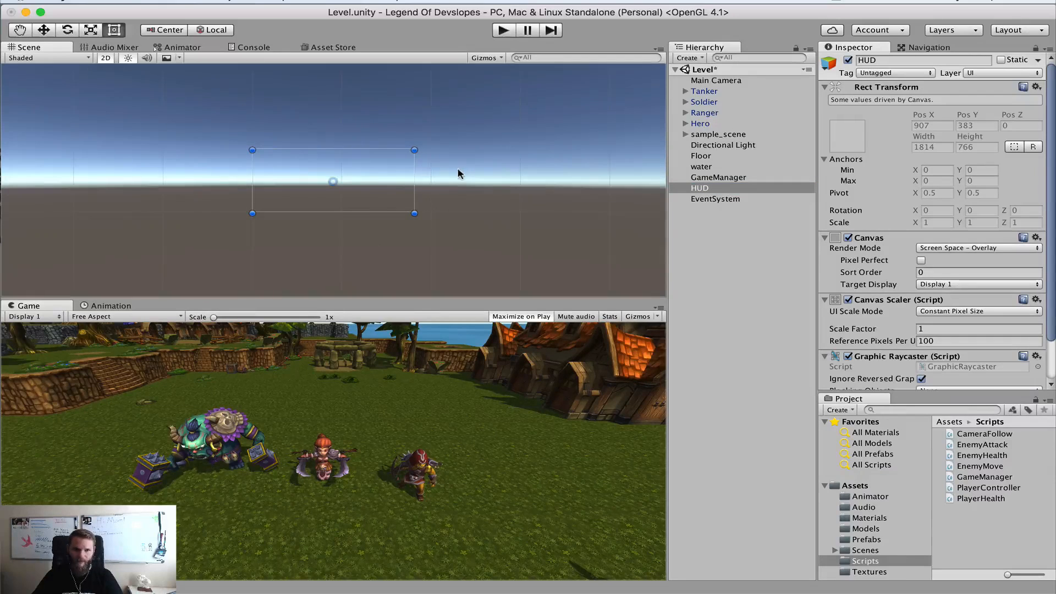
pyautogui.scroll(5, 373, 178)
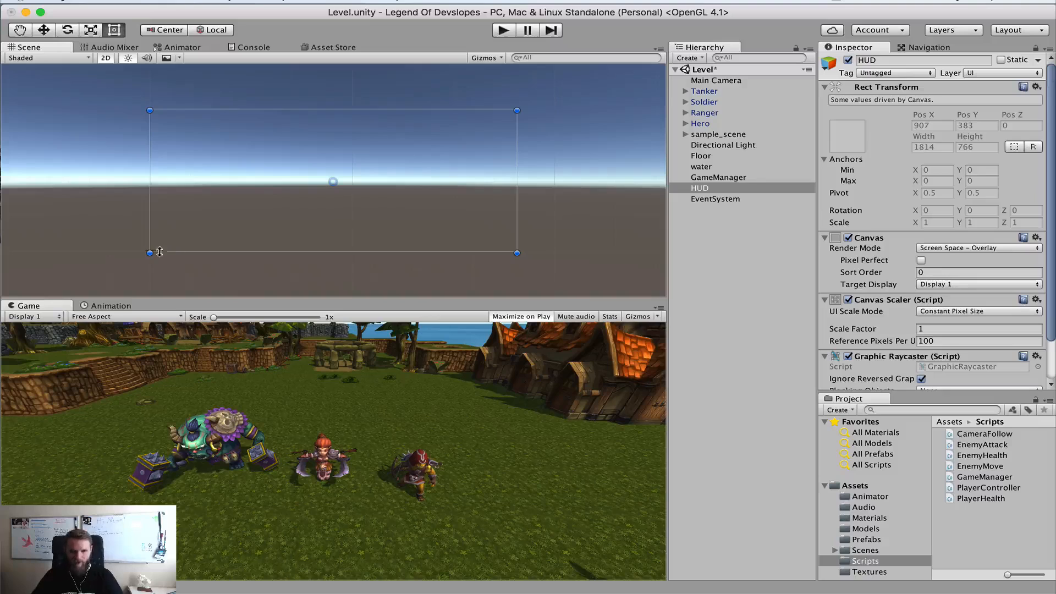
pyautogui.scroll(5, 139, 248)
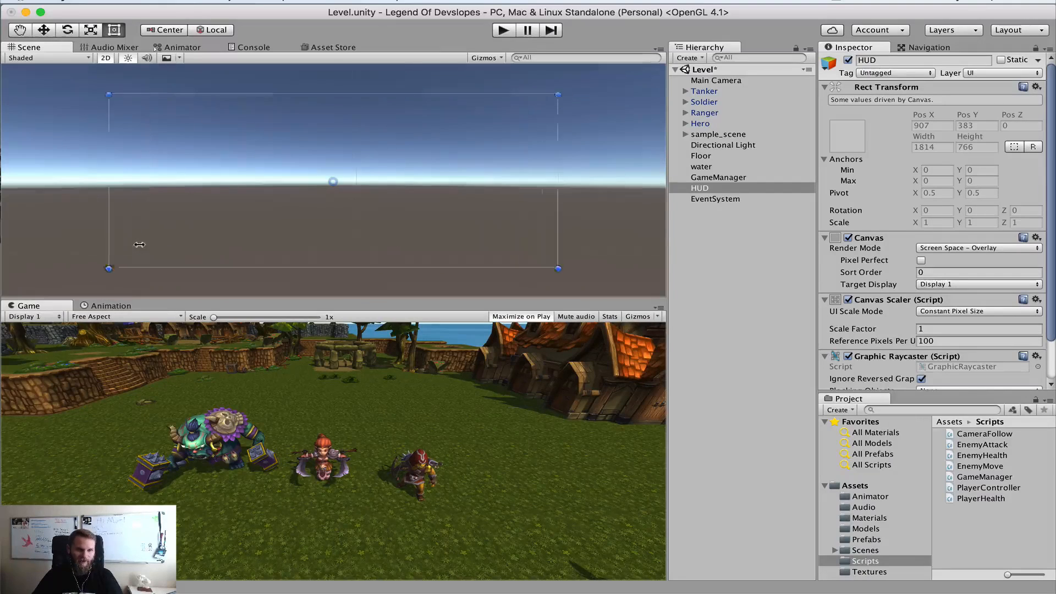
pyautogui.scroll(3, 130, 265)
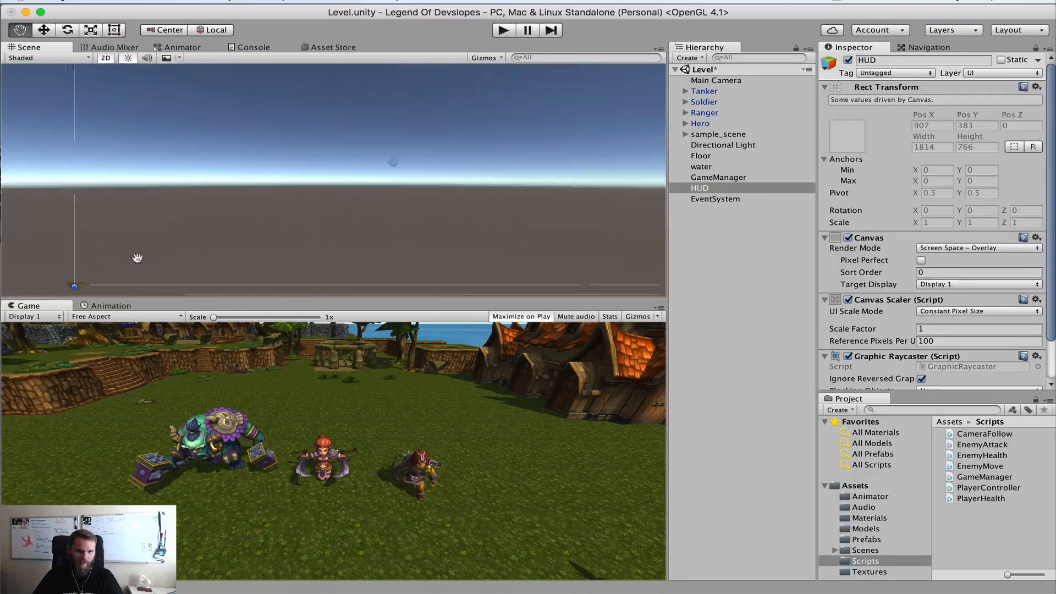
pyautogui.scroll(-2, 245, 243)
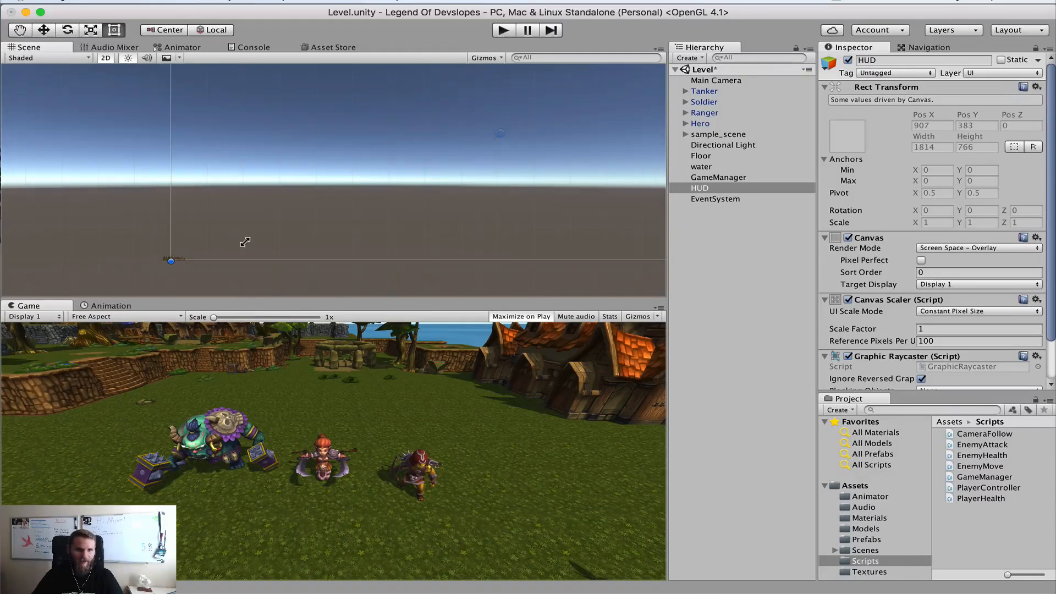
pyautogui.moveTo(407, 193); pyautogui.dragTo(343, 220, button='middle')
pyautogui.scroll(-3, 466, 181)
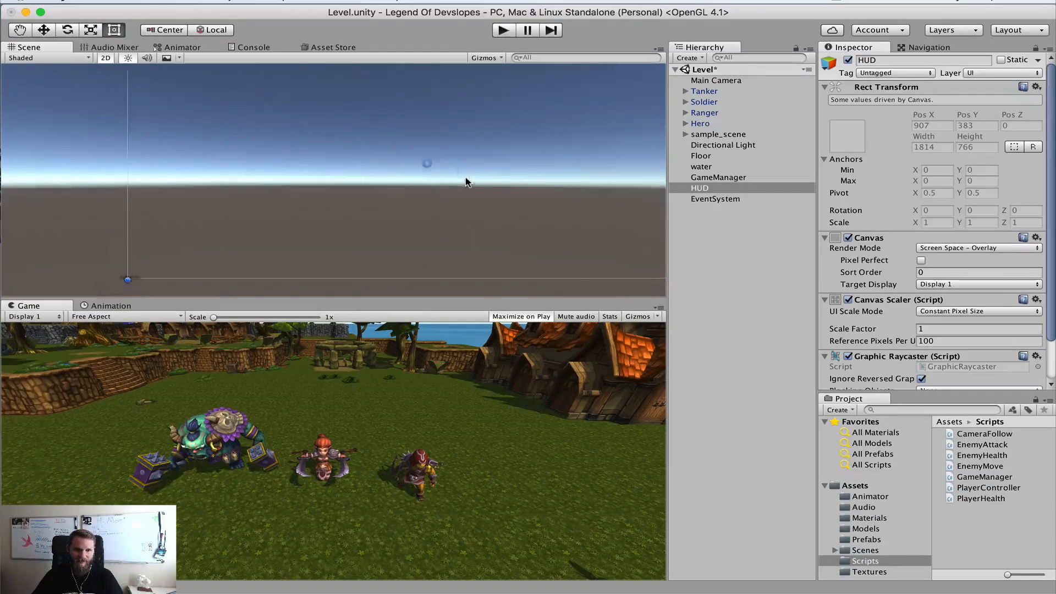
pyautogui.moveTo(518, 143); pyautogui.dragTo(475, 158, button='middle')
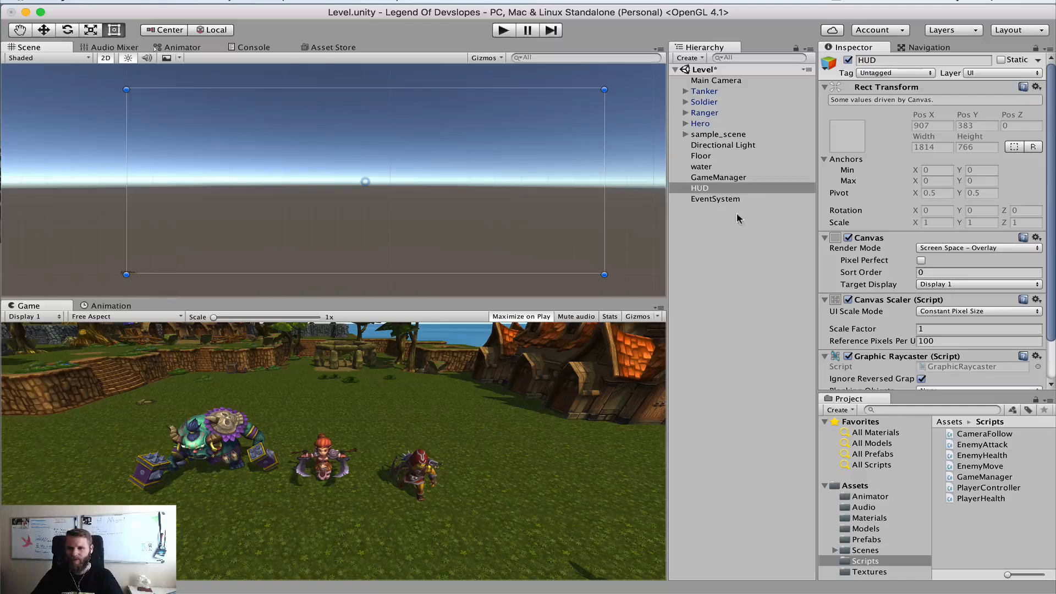
# Create an empty child object under HUD and name it HealthBar
pyautogui.rightClick(710, 191)
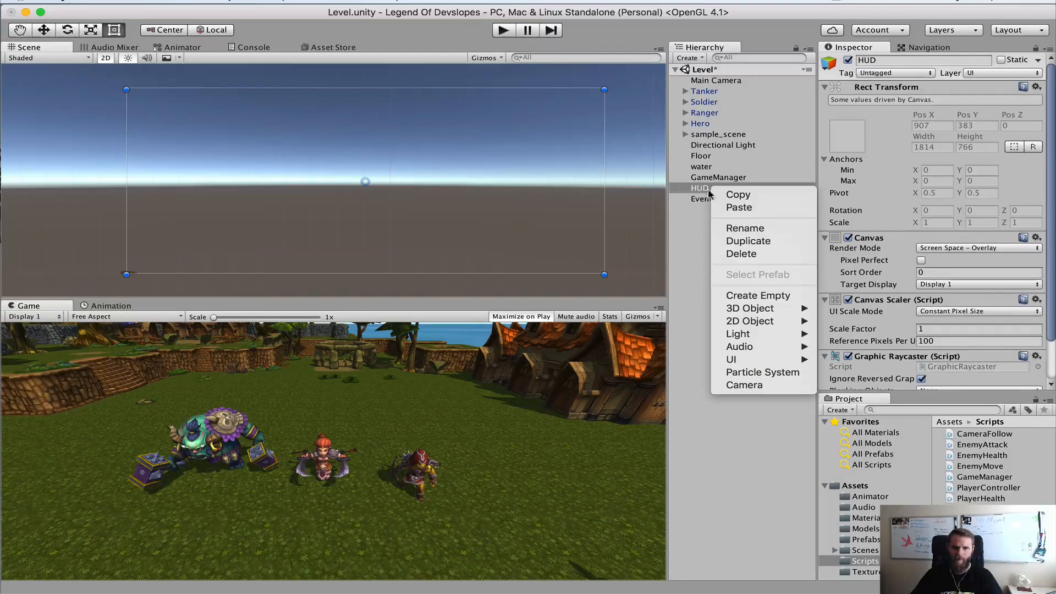
pyautogui.click(758, 295)
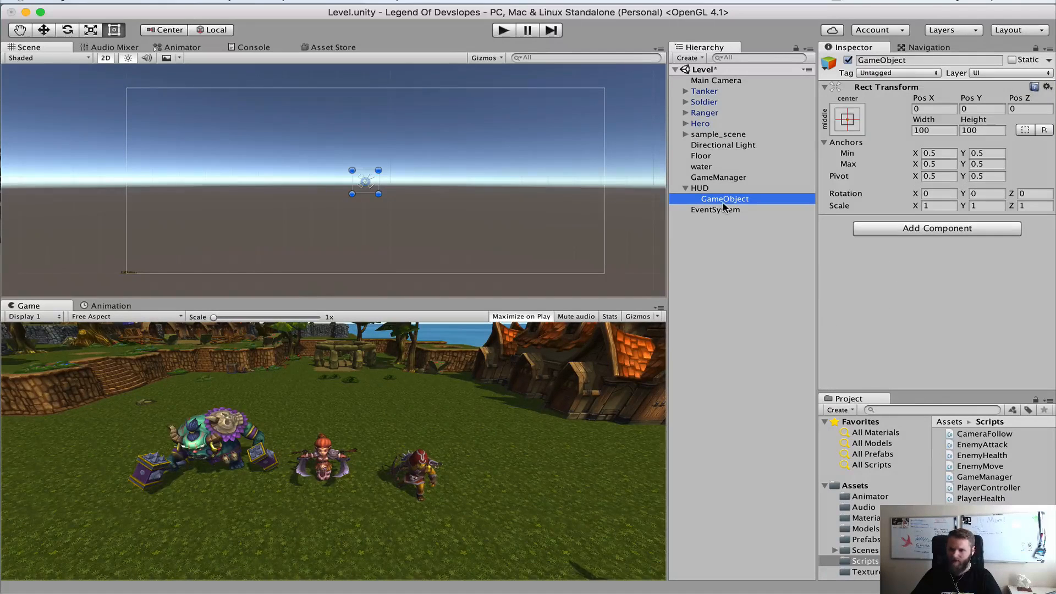
pyautogui.press('Return')
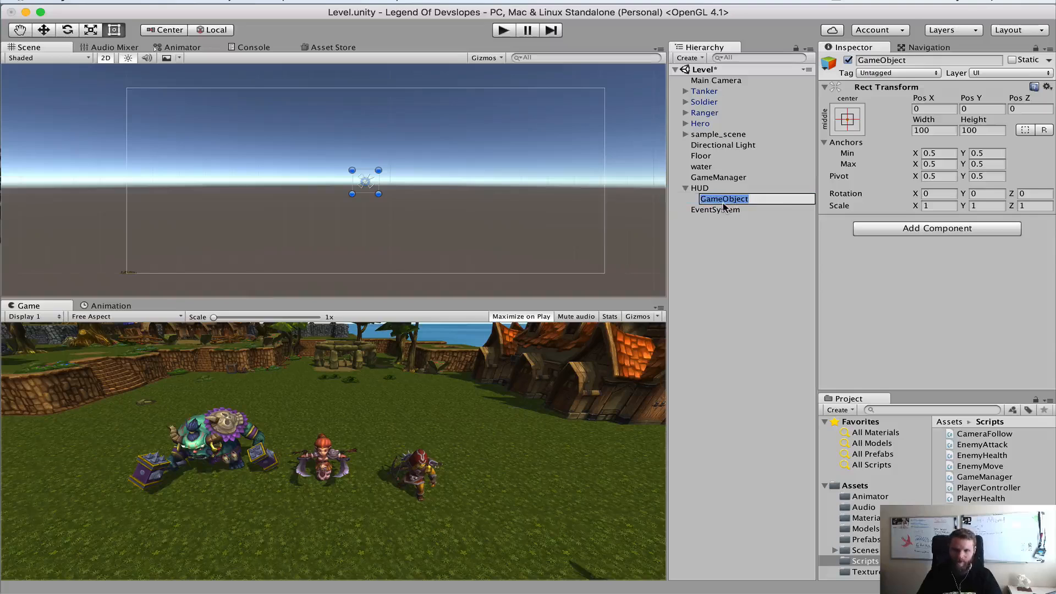
pyautogui.write('HealthB')
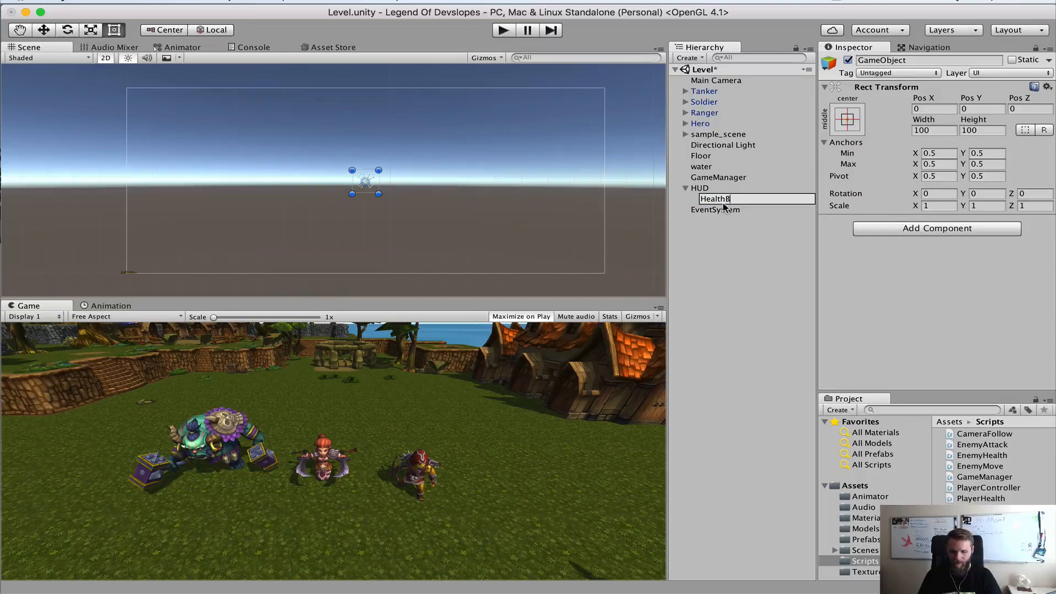
pyautogui.write('ar')
pyautogui.press('Return')
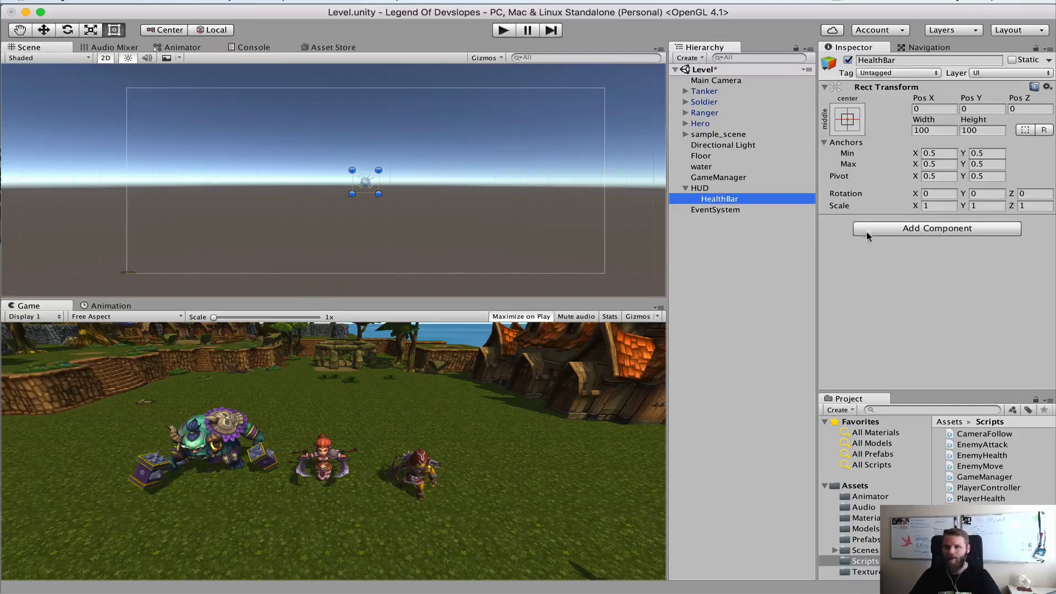
# Add a Canvas Group component to HUD with Interactable and Blocks Raycasts turned off
pyautogui.click(725, 189)
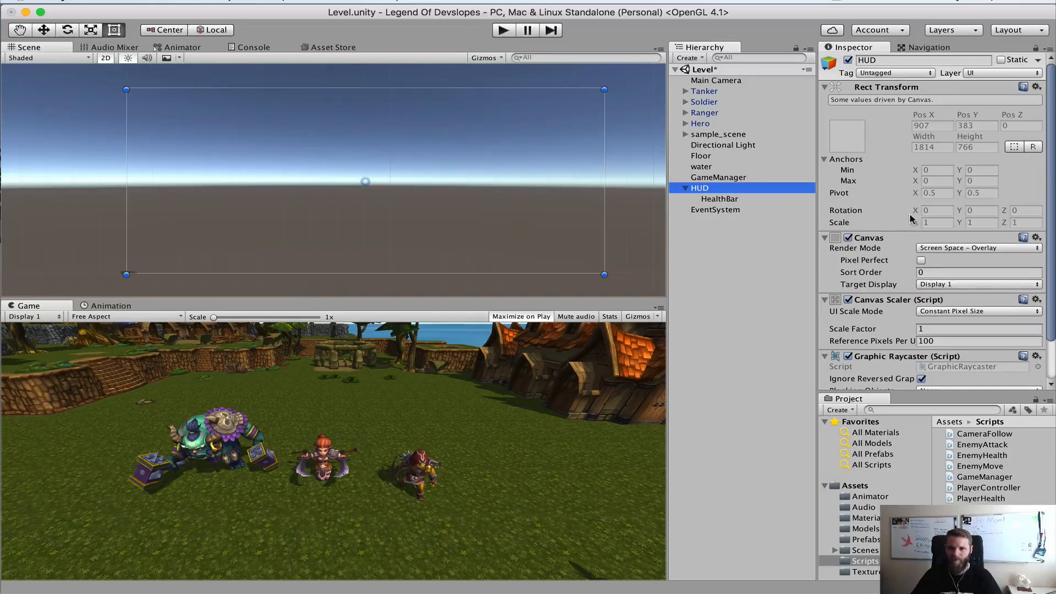
pyautogui.scroll(-2, 910, 218)
pyautogui.scroll(-2, 910, 219)
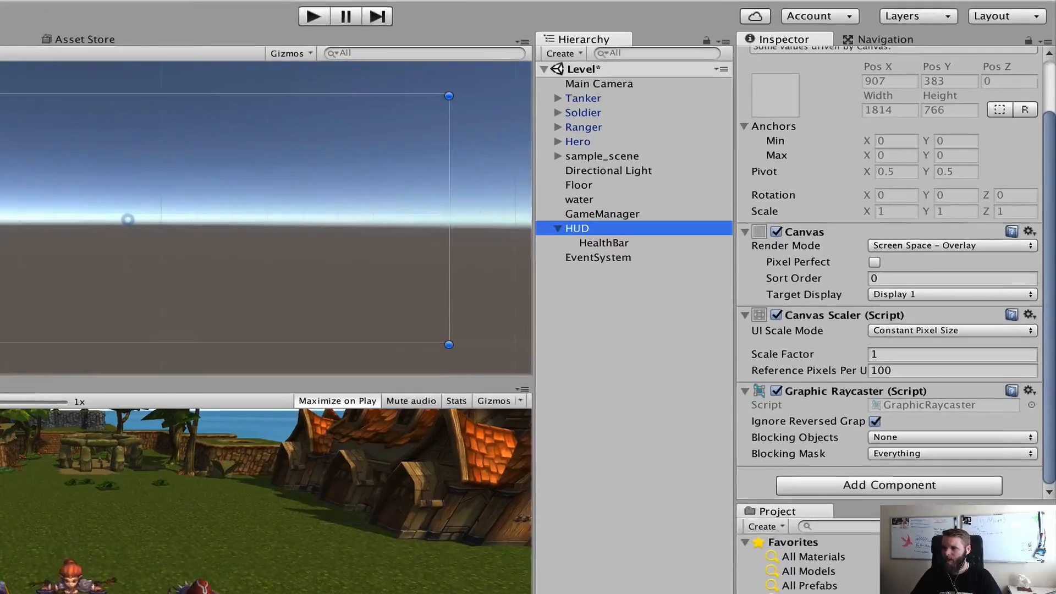
pyautogui.click(867, 487)
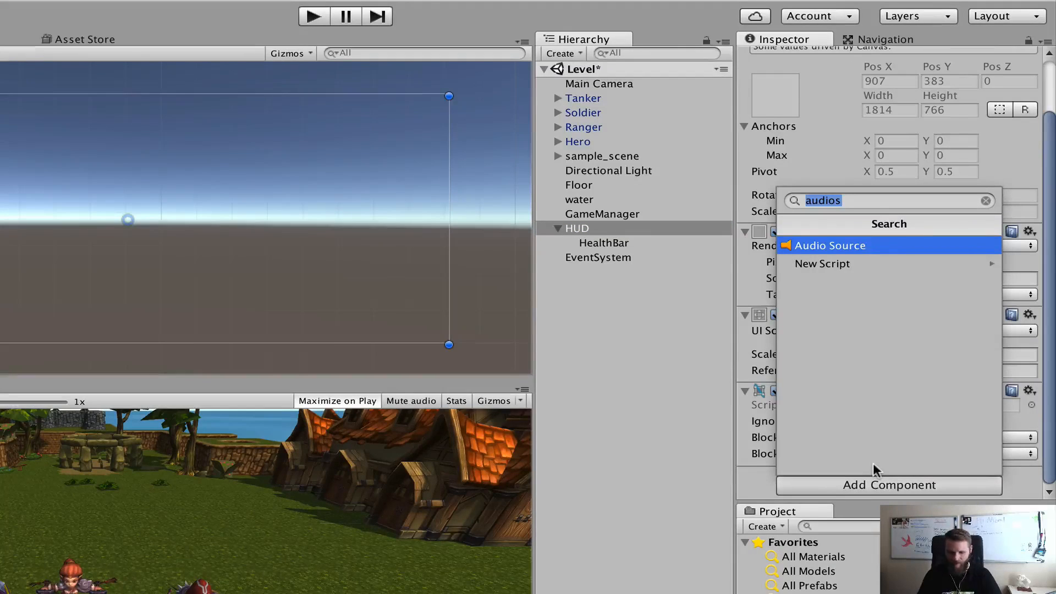
pyautogui.write('canvas g')
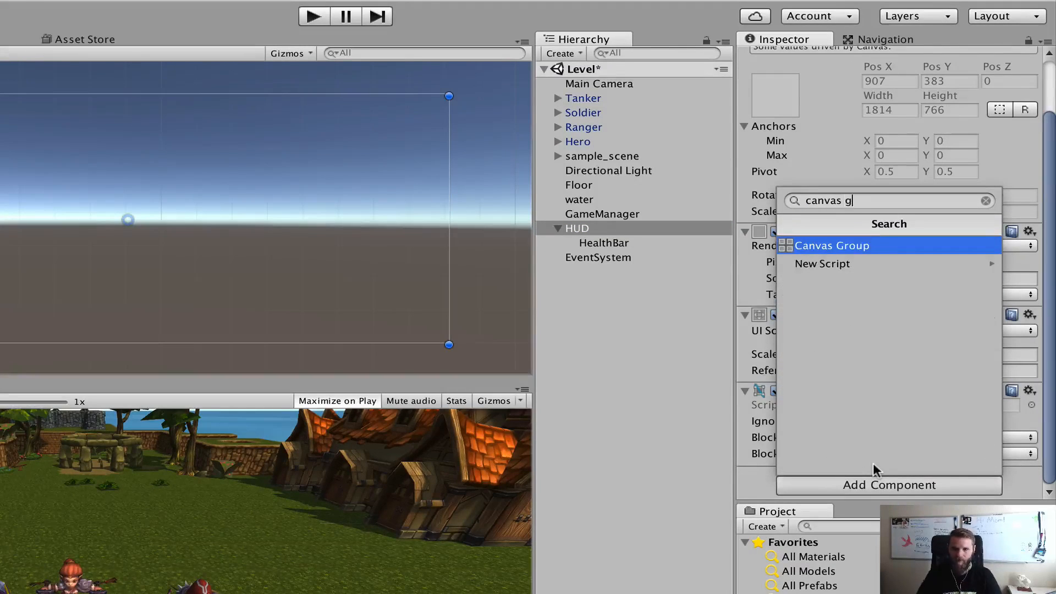
pyautogui.press('Return')
pyautogui.scroll(-3, 878, 348)
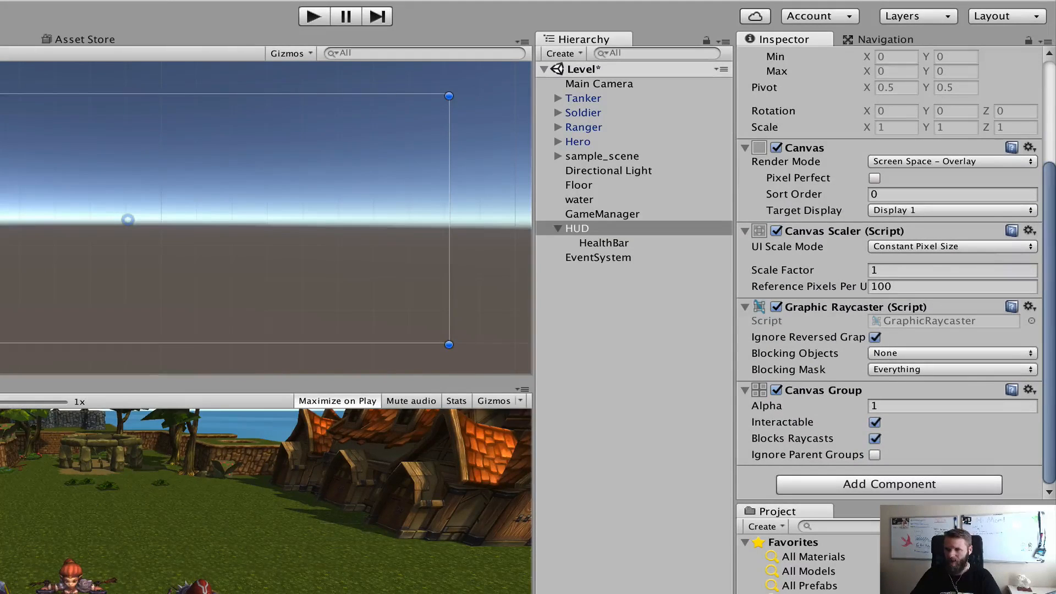
pyautogui.click(875, 425)
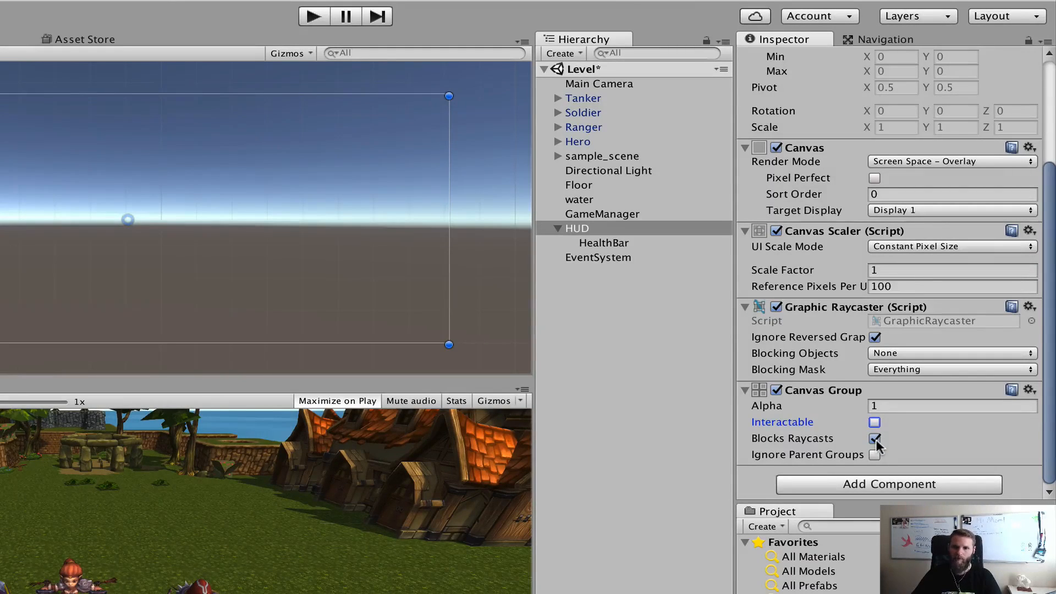
pyautogui.click(875, 439)
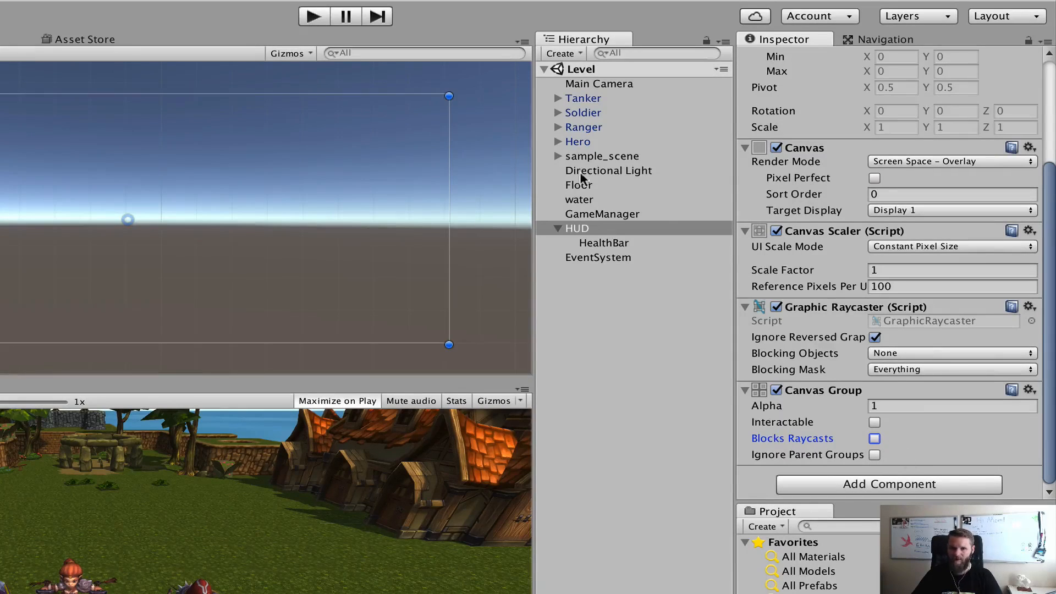
# Enlarge the HealthBar rectangle around the canvas centre to about 843 wide and 273 high
pyautogui.click(608, 241)
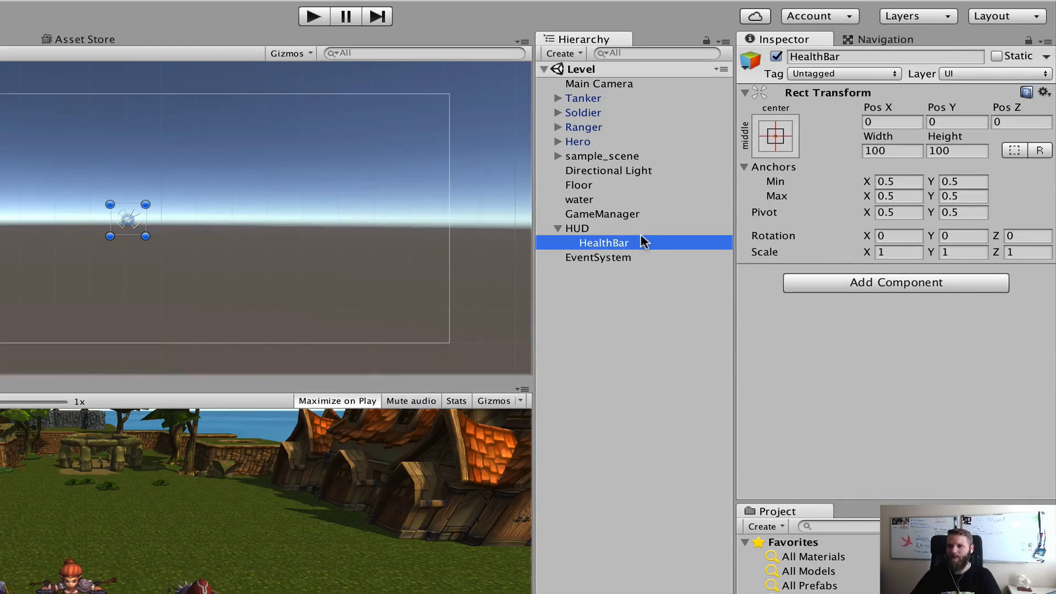
pyautogui.moveTo(110, 236)
pyautogui.mouseDown()
pyautogui.moveTo(47, 250)
pyautogui.moveTo(36, 264)
pyautogui.moveTo(2, 261)
pyautogui.mouseUp()
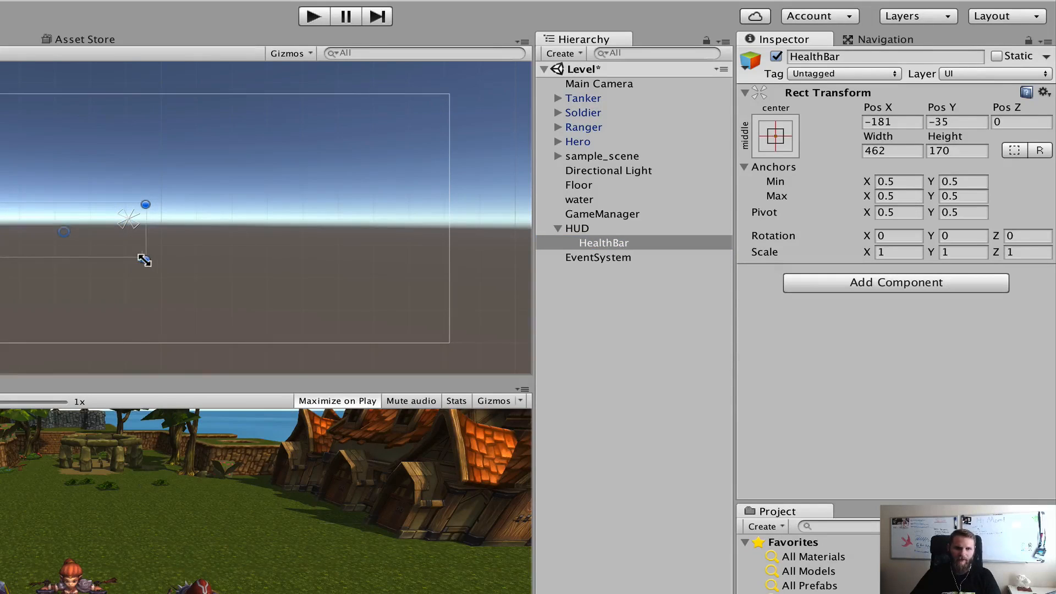
pyautogui.moveTo(145, 259); pyautogui.dragTo(267, 262)
pyautogui.moveTo(270, 197)
pyautogui.mouseDown()
pyautogui.moveTo(286, 160)
pyautogui.moveTo(279, 171)
pyautogui.mouseUp()
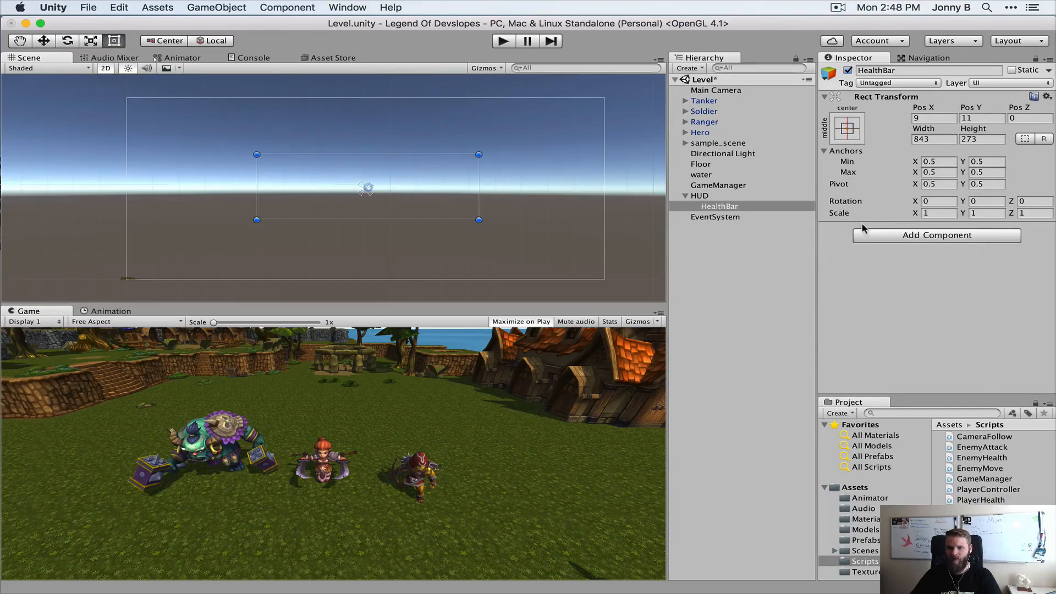
# Try the middle-left and top-center anchor presets on HealthBar without moving it, and return to the middle-center preset
pyautogui.click(847, 131)
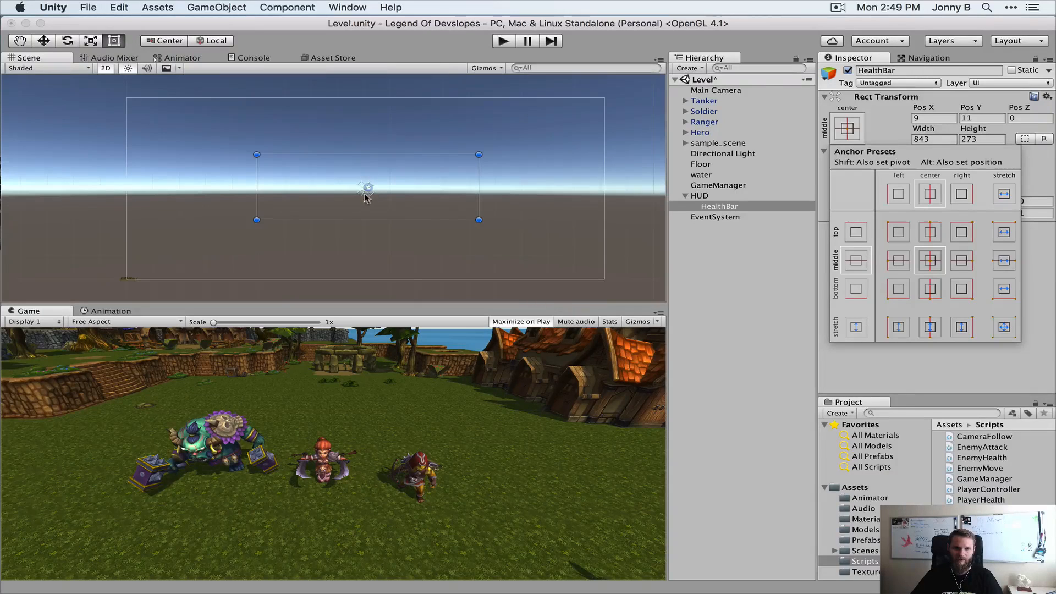
pyautogui.click(897, 263)
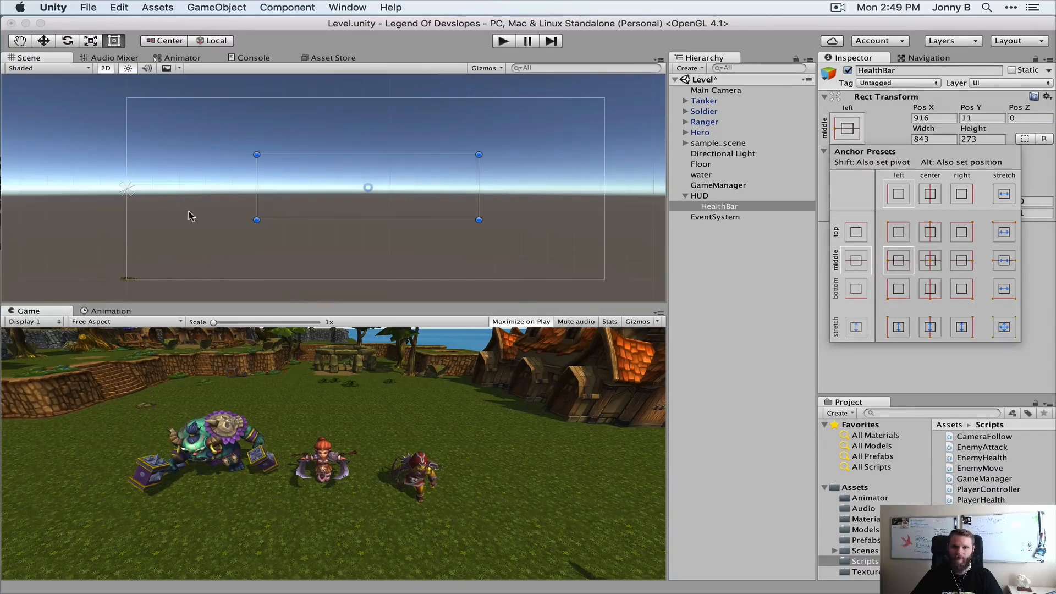
pyautogui.click(937, 234)
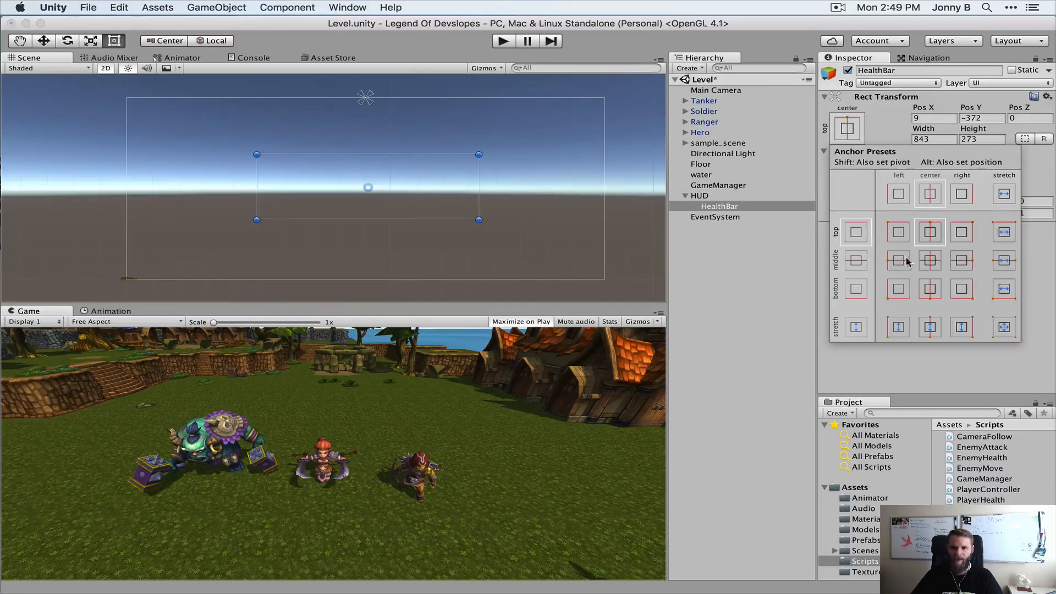
pyautogui.click(932, 262)
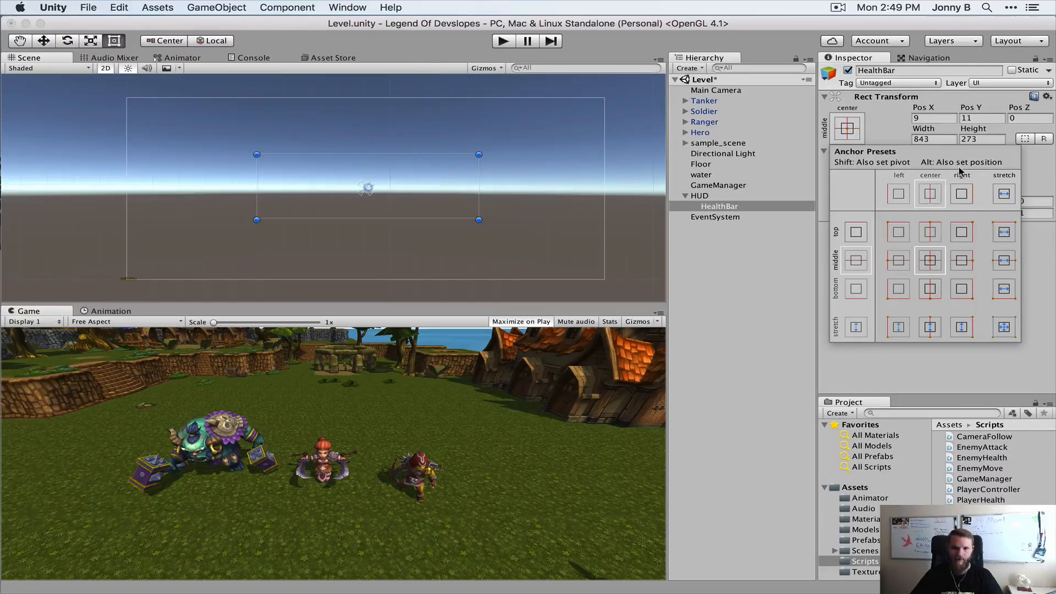
# Snap HealthBar's anchor and position to the middle-left of the HUD canvas, and finally to its bottom-left corner
pyautogui.press('alt')
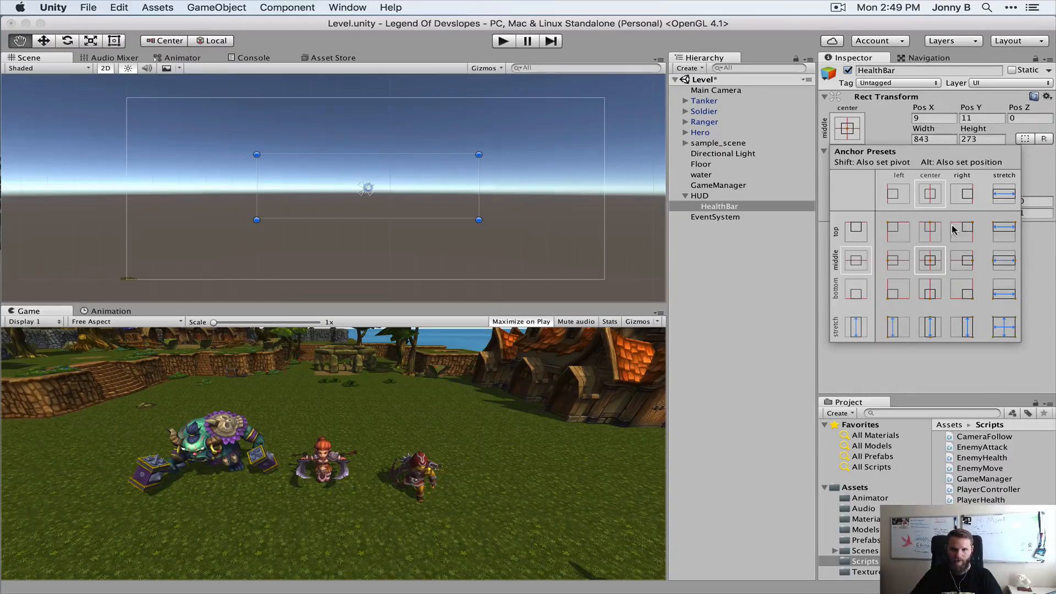
pyautogui.keyDown('alt'); pyautogui.click(899, 261); pyautogui.keyUp('alt')
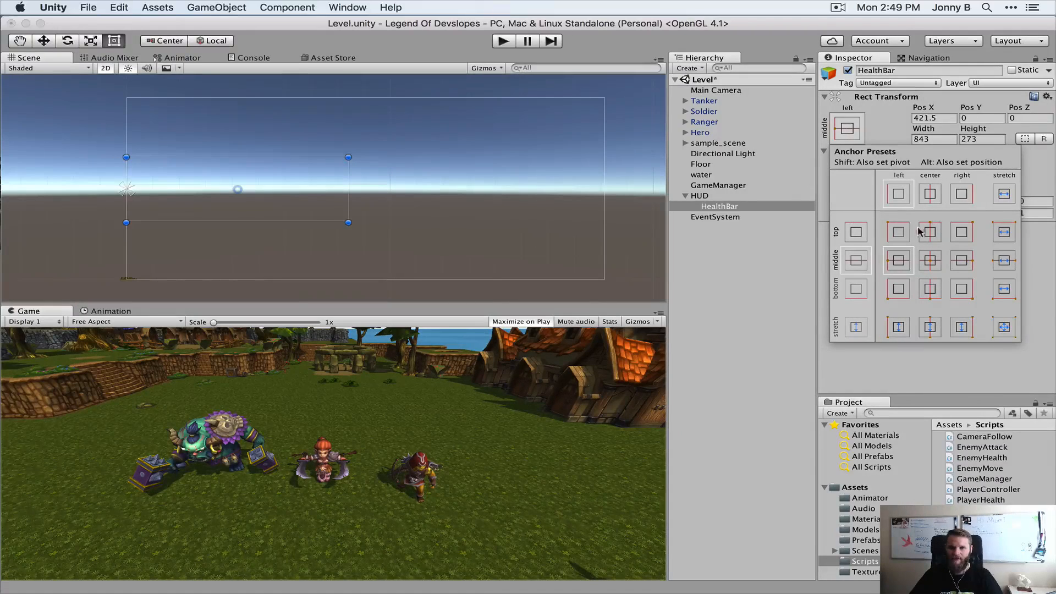
pyautogui.press('alt')
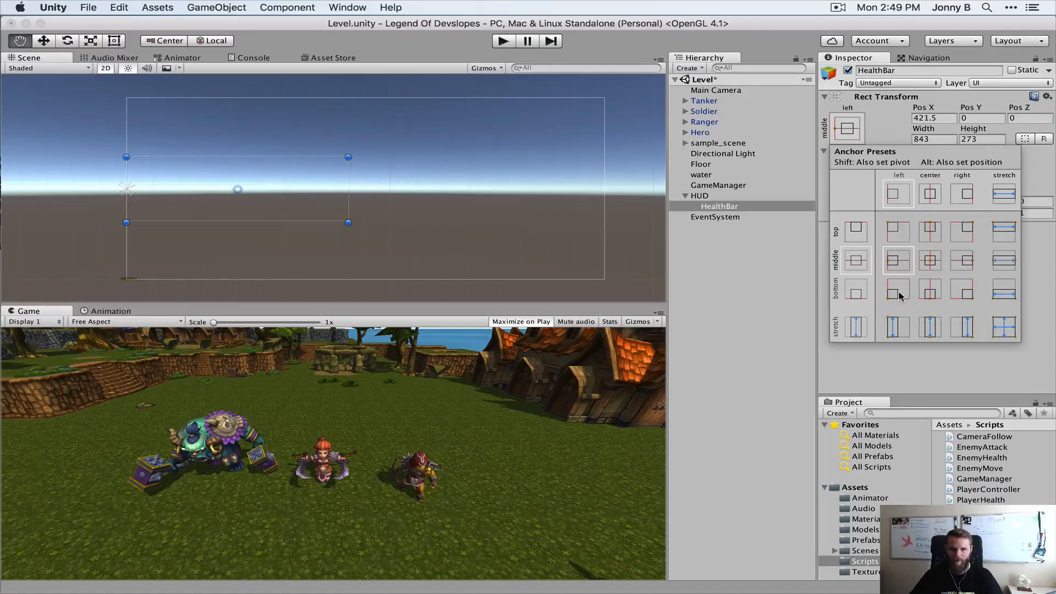
pyautogui.keyDown('alt'); pyautogui.click(899, 291); pyautogui.keyUp('alt')
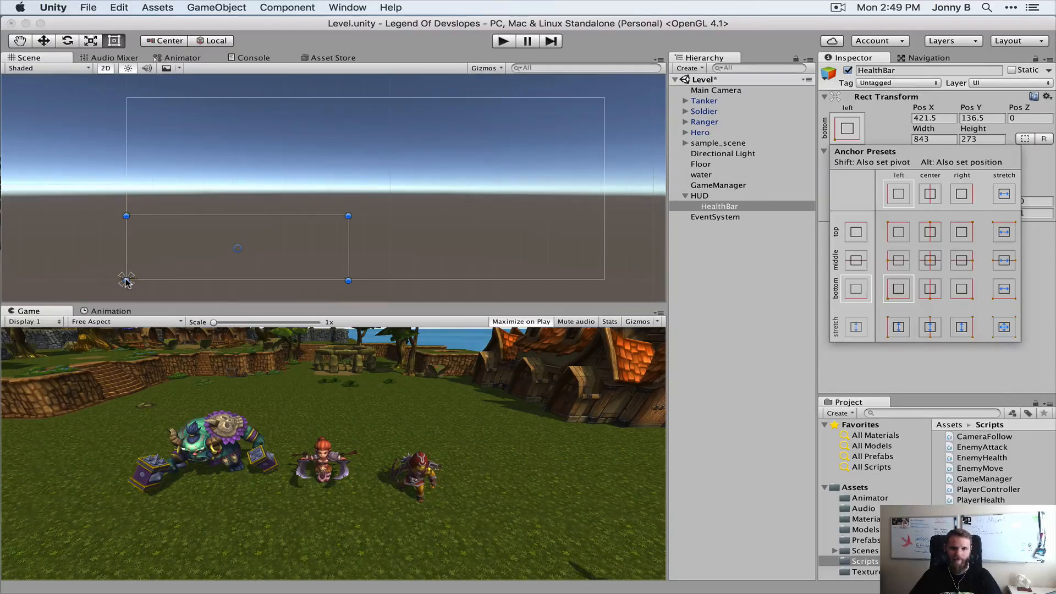
pyautogui.click(724, 236)
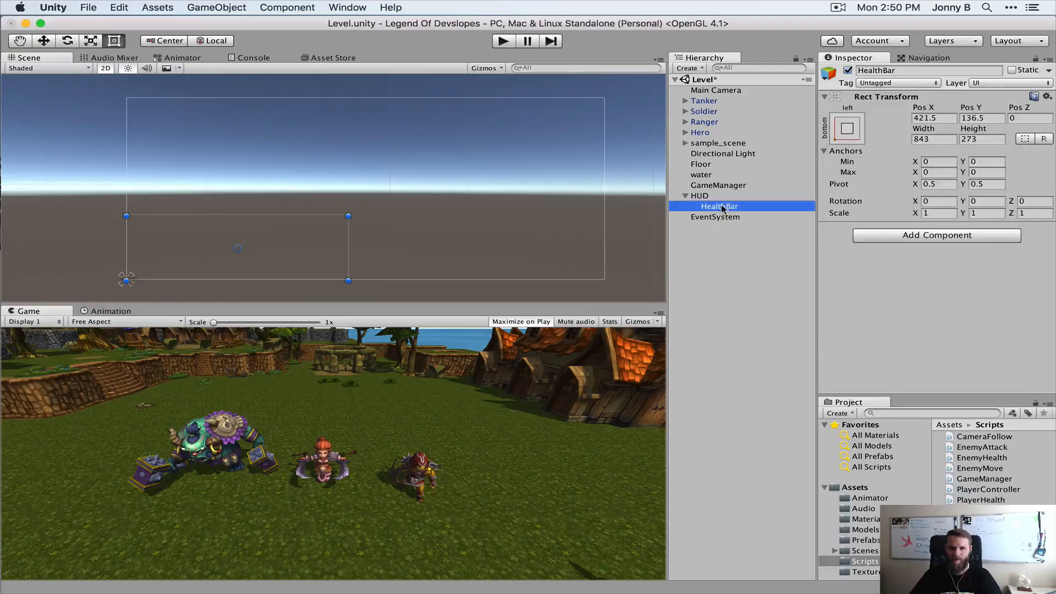
# Create an empty child object under HealthBar and name it Heart
pyautogui.rightClick(721, 208)
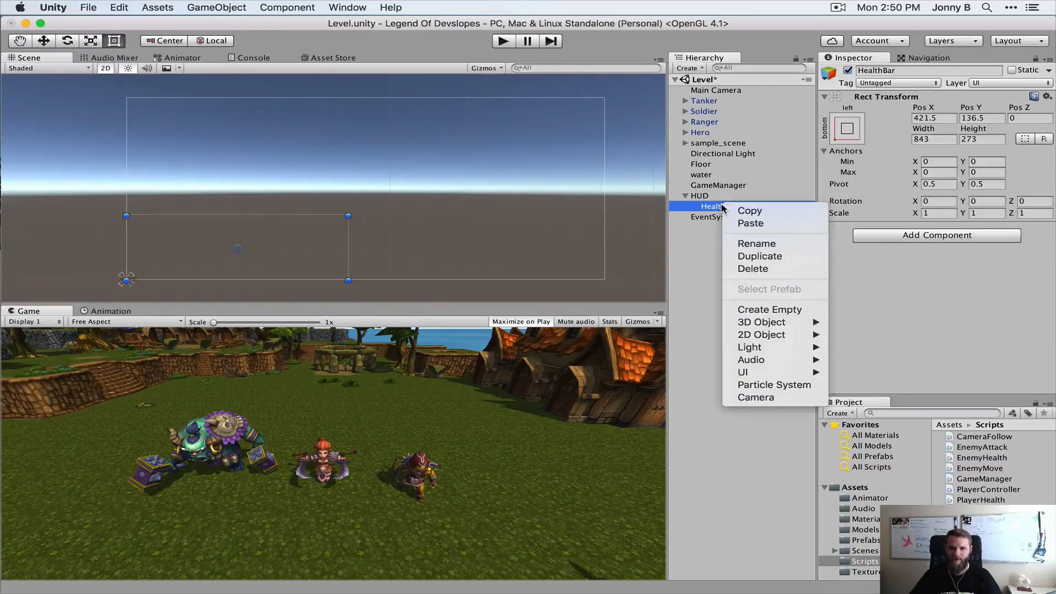
pyautogui.click(785, 310)
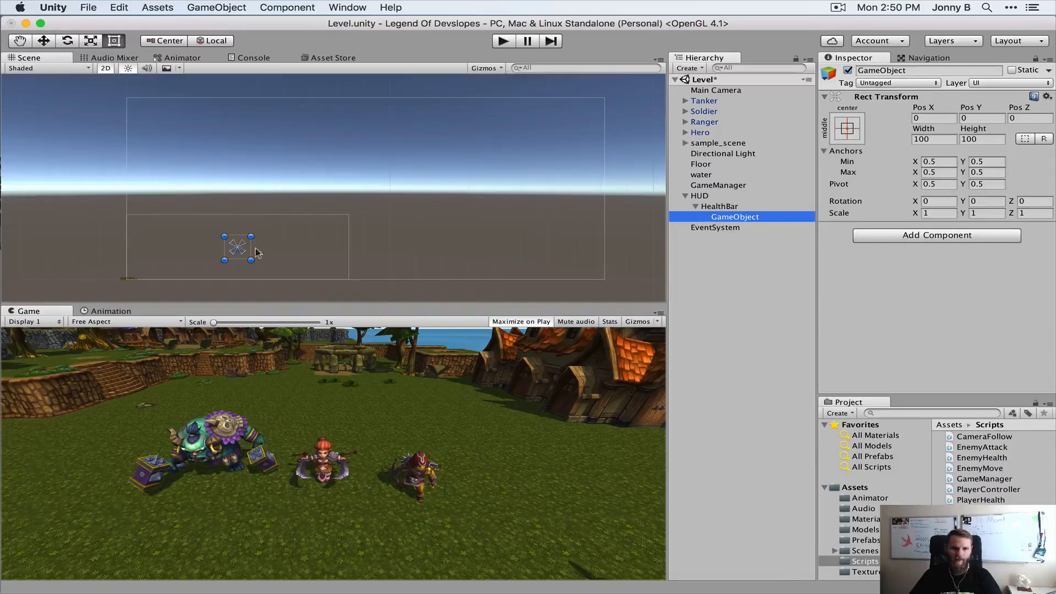
pyautogui.click(757, 217)
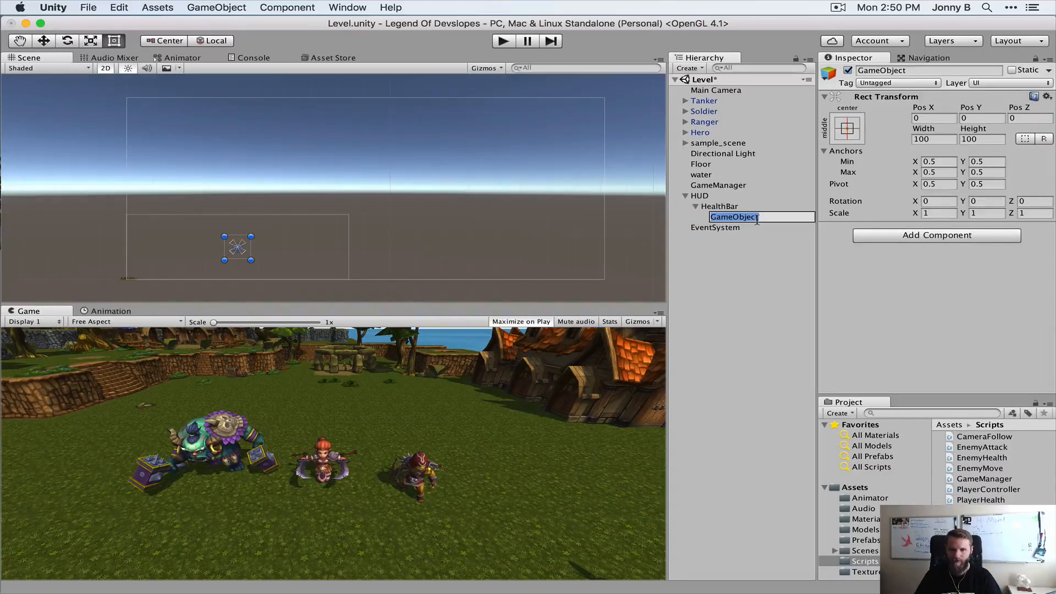
pyautogui.write('Heart')
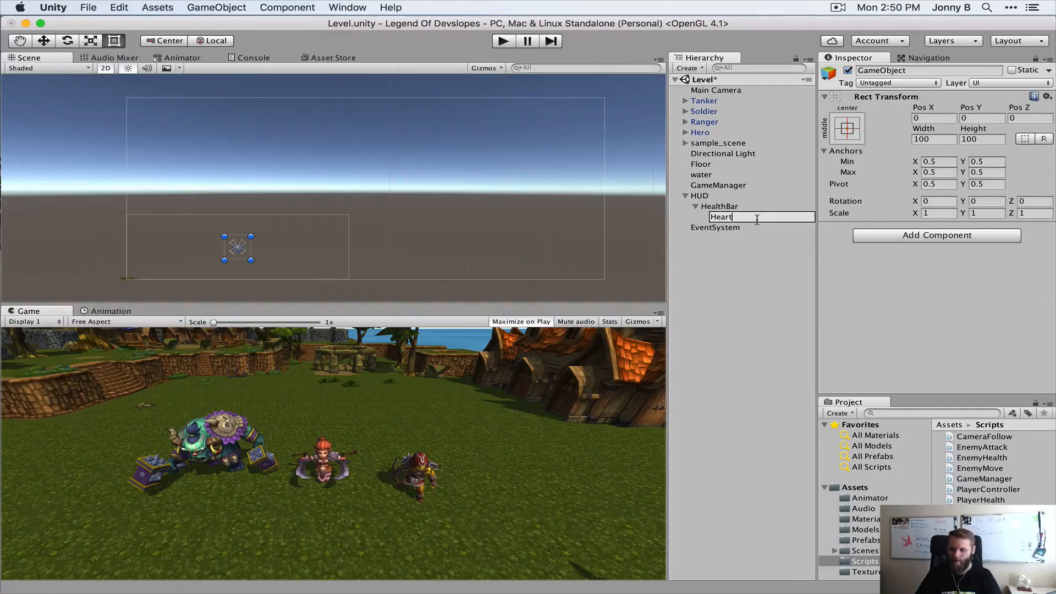
pyautogui.press('Return')
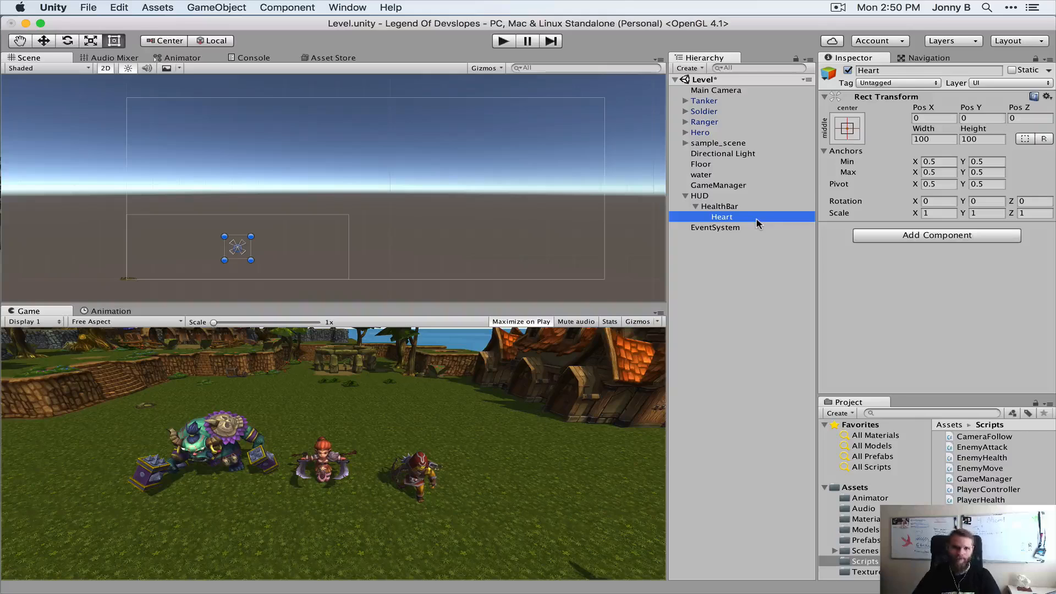
# Add an Image component to the Heart object
pyautogui.click(937, 236)
pyautogui.write('im')
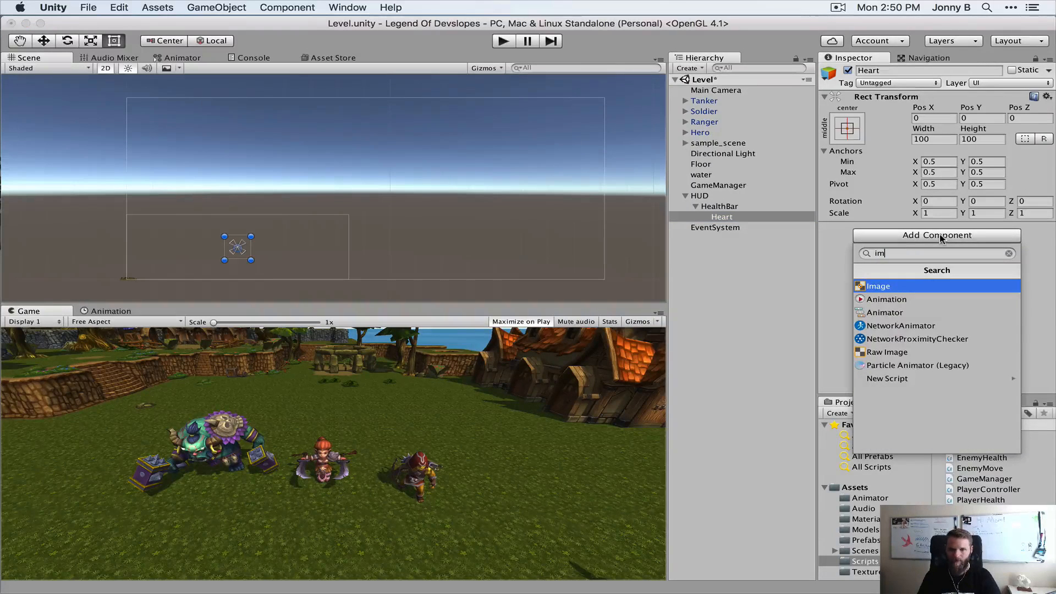
pyautogui.press('Return')
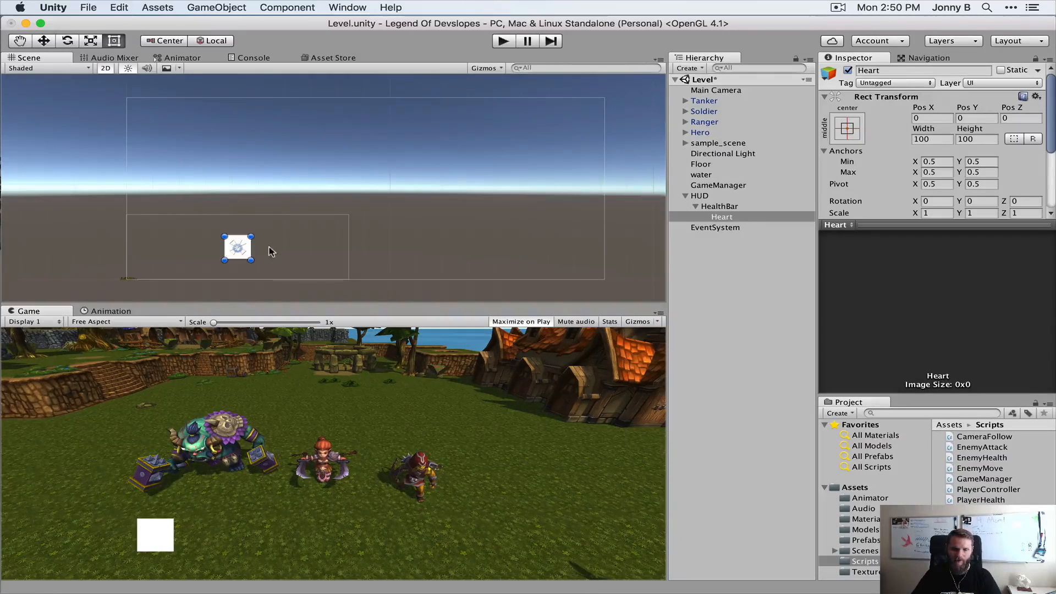
# Try snapping Heart's anchor and position to the top-center, middle-left and middle-right of HealthBar
pyautogui.click(848, 128)
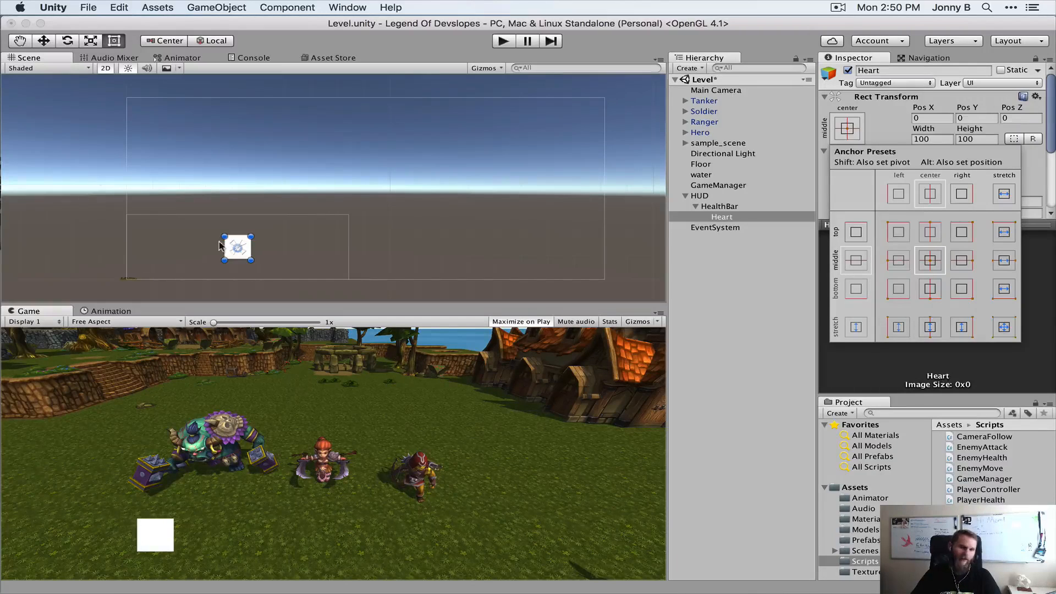
pyautogui.press('alt')
pyautogui.keyDown('alt'); pyautogui.click(931, 233); pyautogui.keyUp('alt')
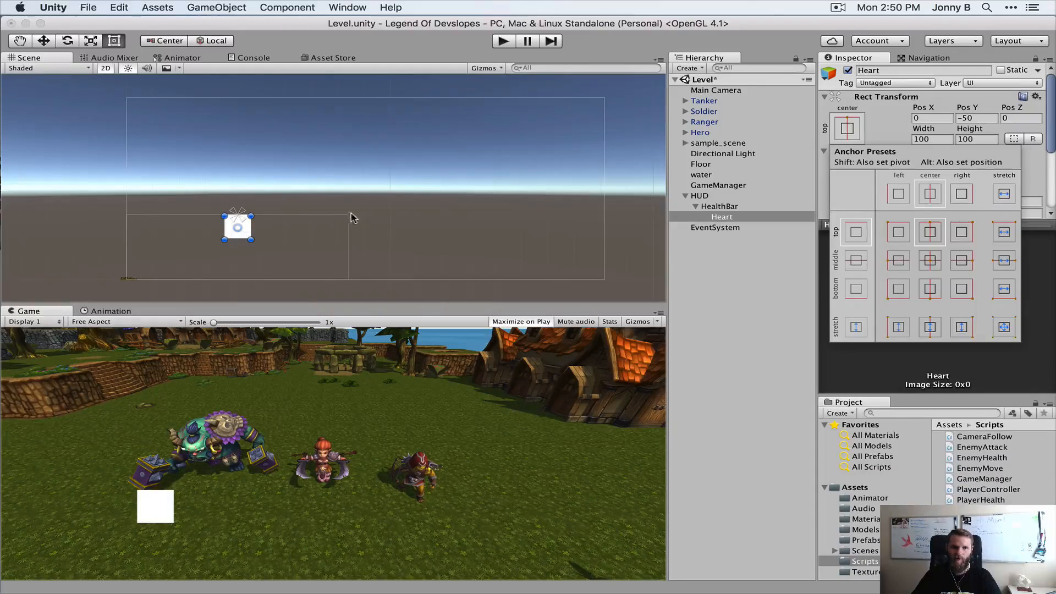
pyautogui.press('alt')
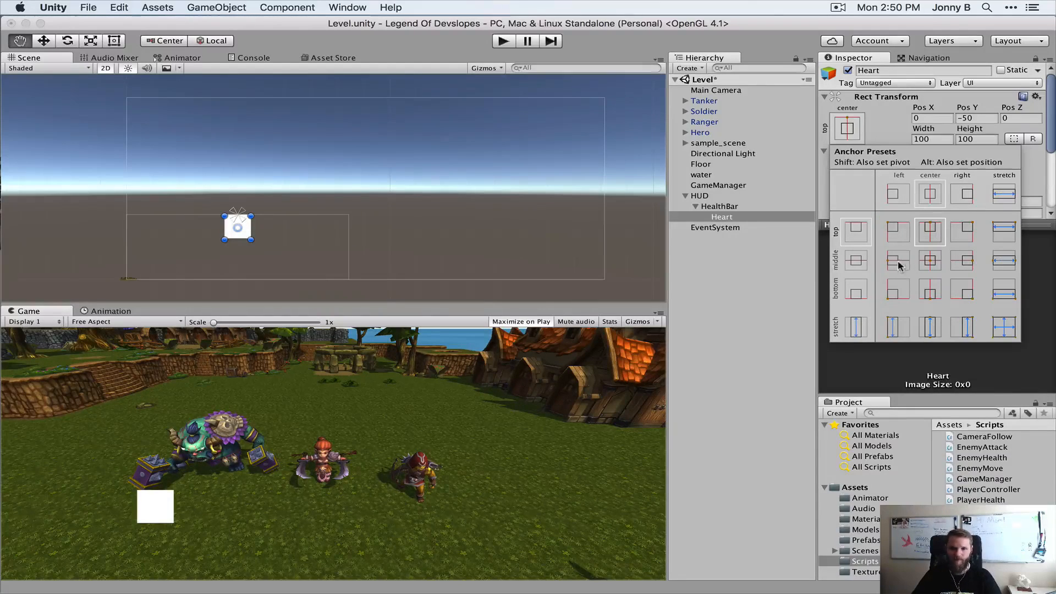
pyautogui.keyDown('alt'); pyautogui.click(899, 262); pyautogui.keyUp('alt')
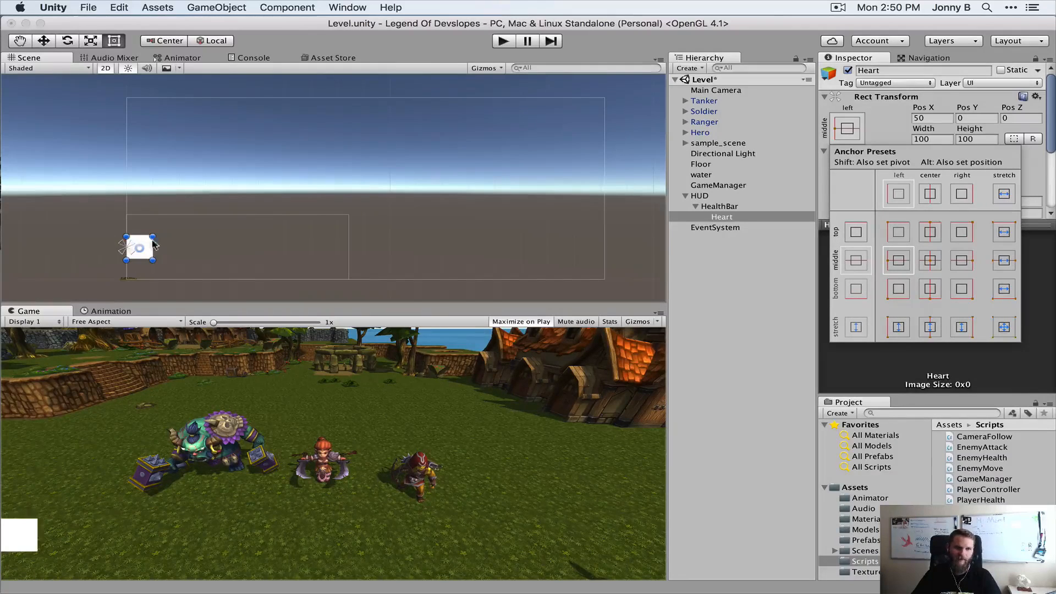
pyautogui.press('alt')
pyautogui.keyDown('alt'); pyautogui.click(963, 262); pyautogui.keyUp('alt')
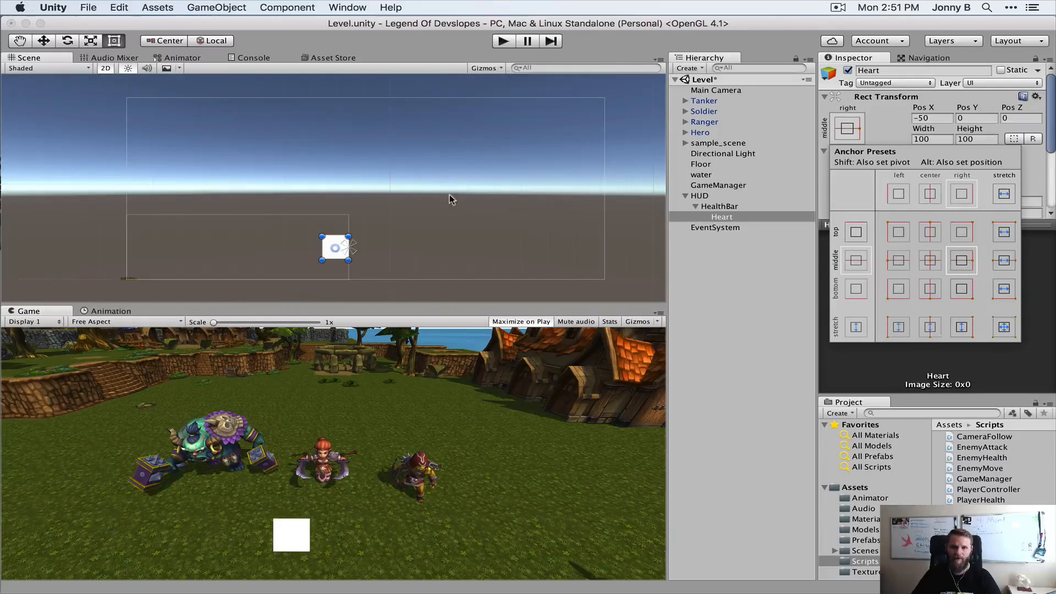
# Snap Heart's anchor and position to the middle-left of HealthBar and close the anchor presets
pyautogui.press('alt')
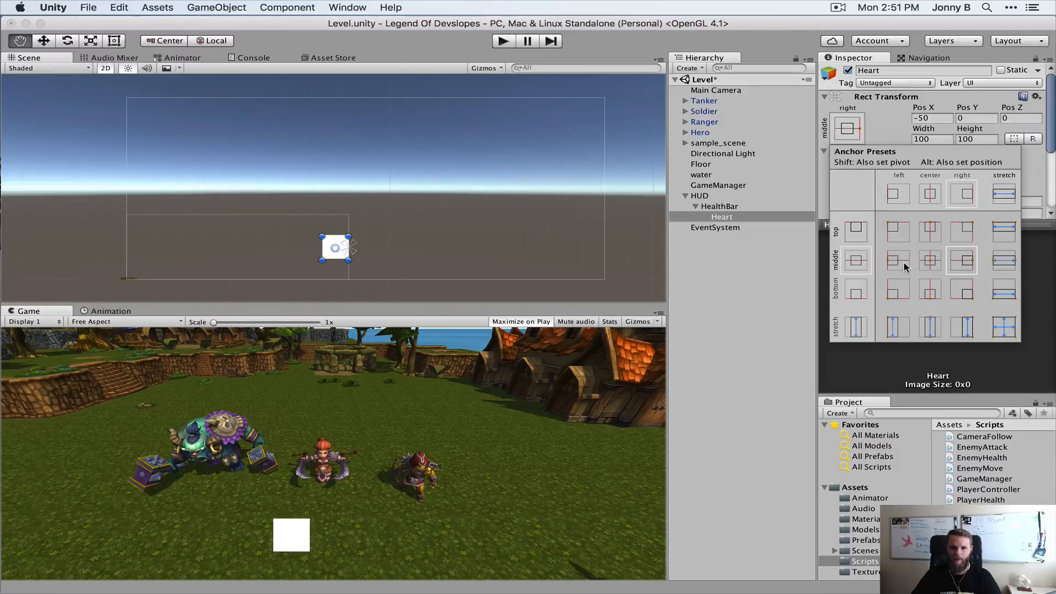
pyautogui.keyDown('alt'); pyautogui.click(898, 261); pyautogui.keyUp('alt')
pyautogui.click(894, 135)
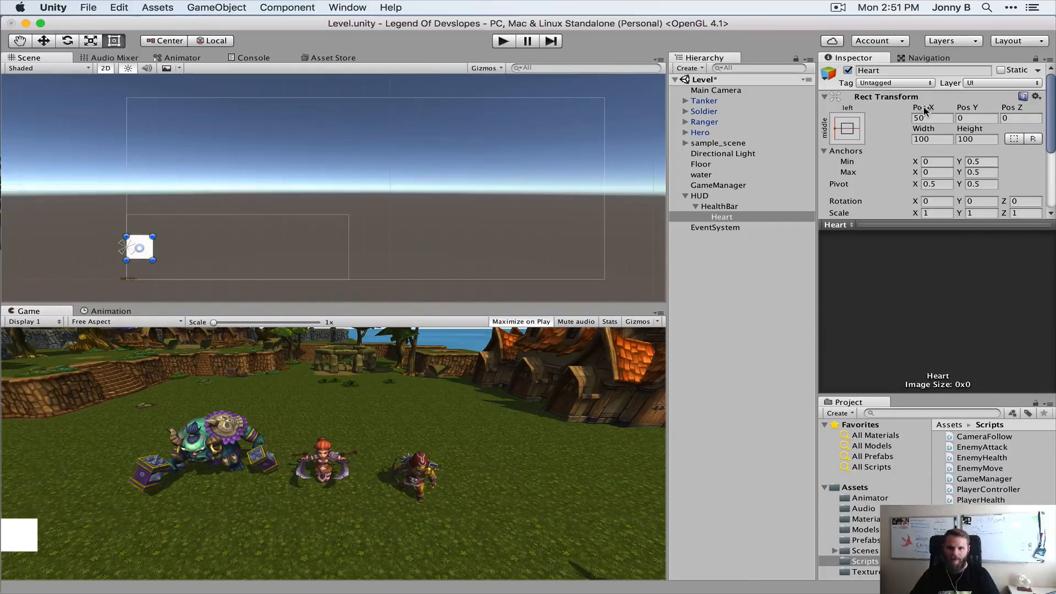
# Set Heart's Pos X to 120 and collapse its image preview to reveal the Image component's settings
pyautogui.moveTo(925, 110); pyautogui.dragTo(1055, 104)
pyautogui.click(950, 117)
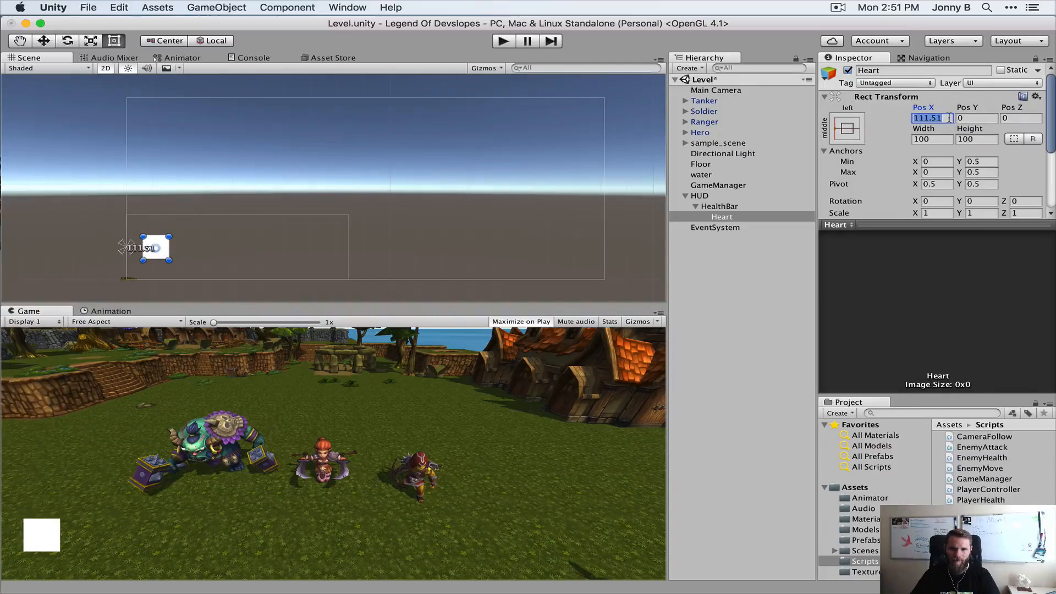
pyautogui.write('100')
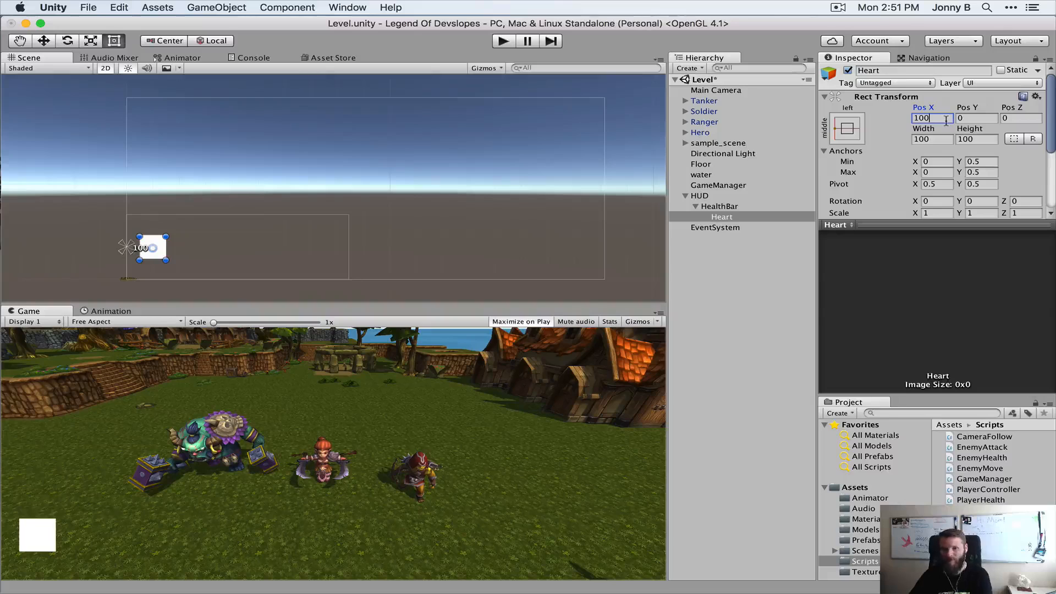
pyautogui.moveTo(945, 120); pyautogui.dragTo(904, 120)
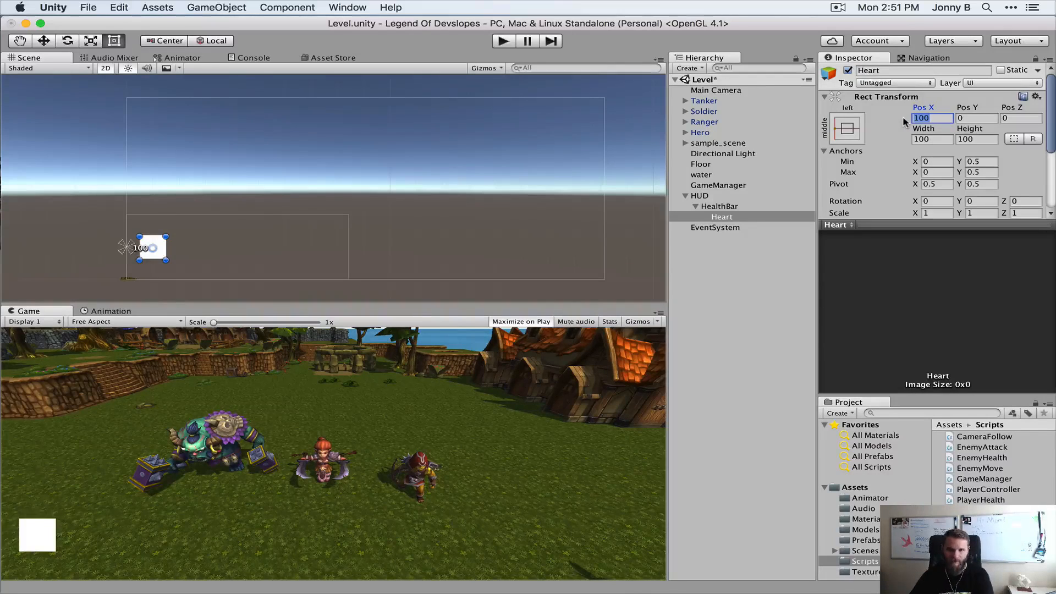
pyautogui.write('120')
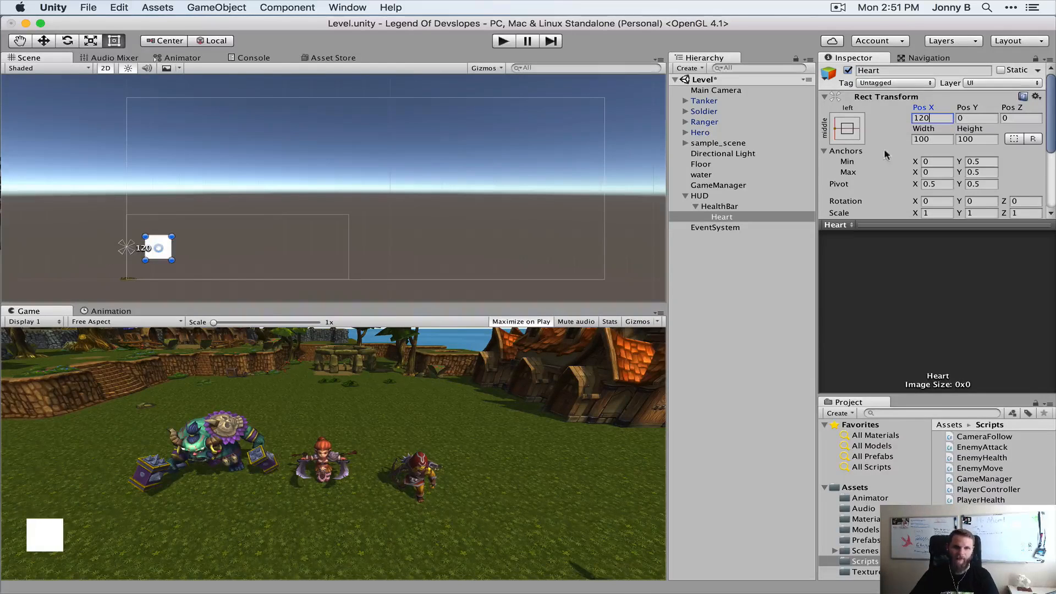
pyautogui.scroll(-5, 883, 177)
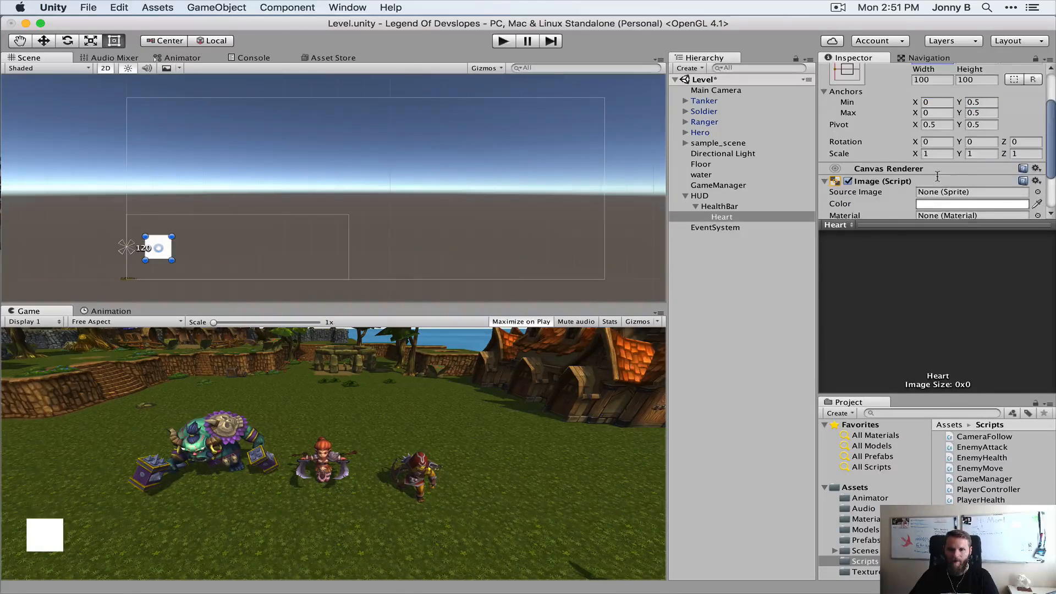
pyautogui.moveTo(893, 227); pyautogui.dragTo(892, 388)
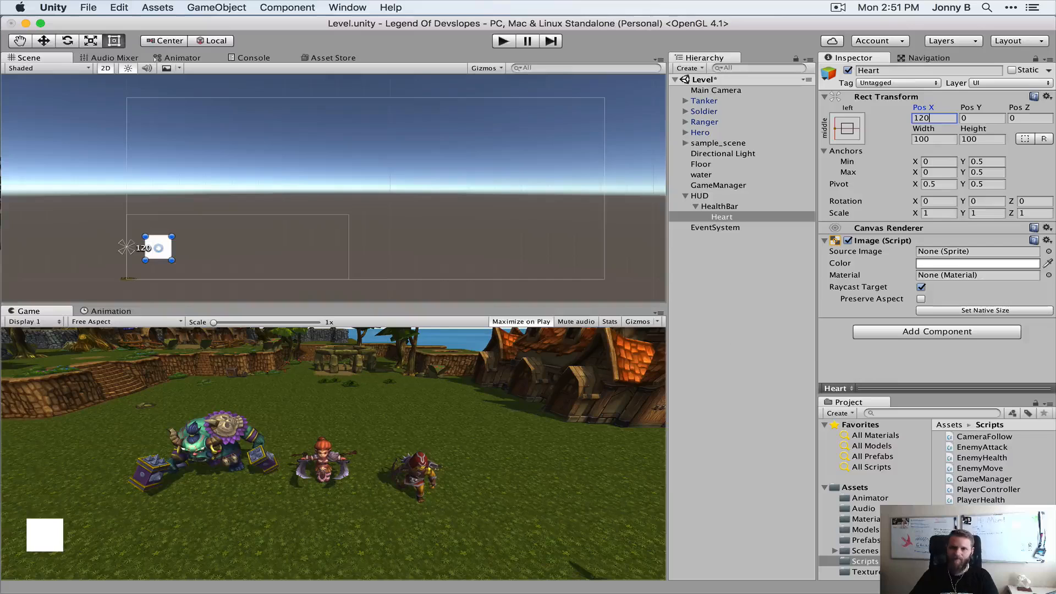
# Create a new folder named Images inside the project's Assets folder
pyautogui.click(856, 489)
pyautogui.rightClick(855, 488)
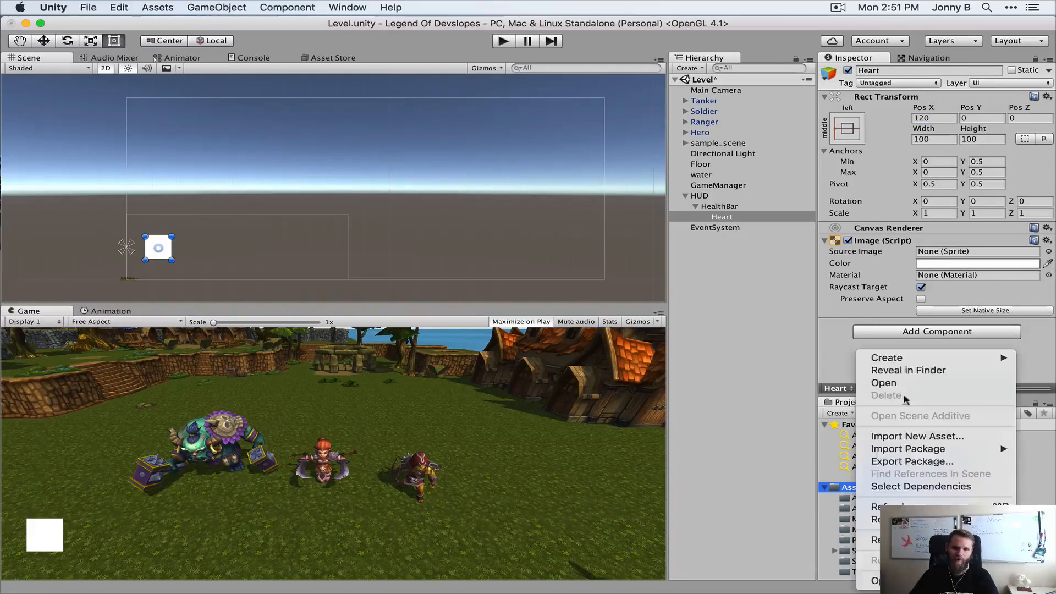
pyautogui.moveTo(903, 363)
pyautogui.click(715, 243)
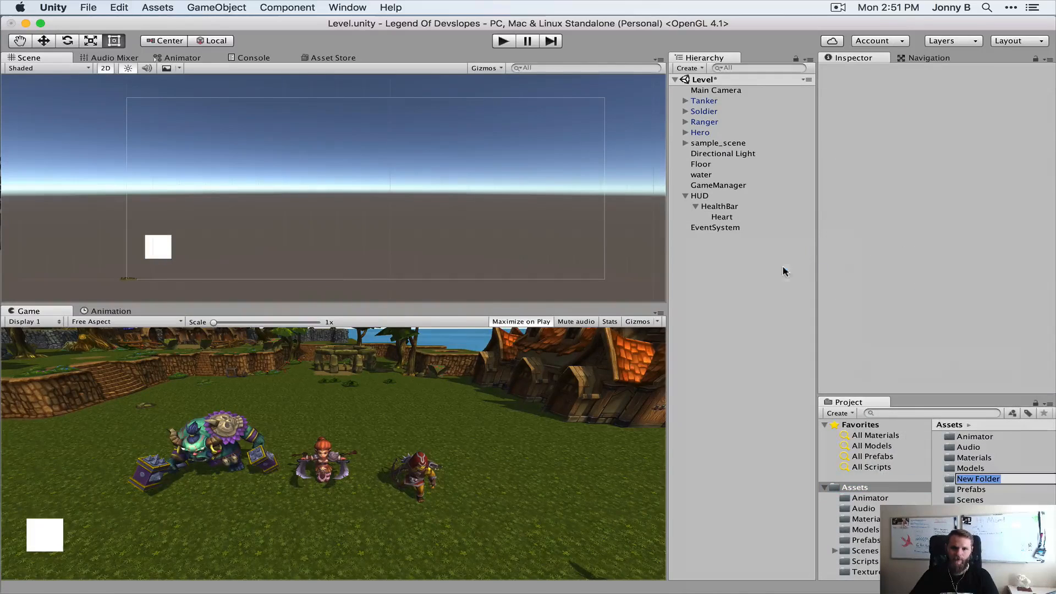
pyautogui.write('Images')
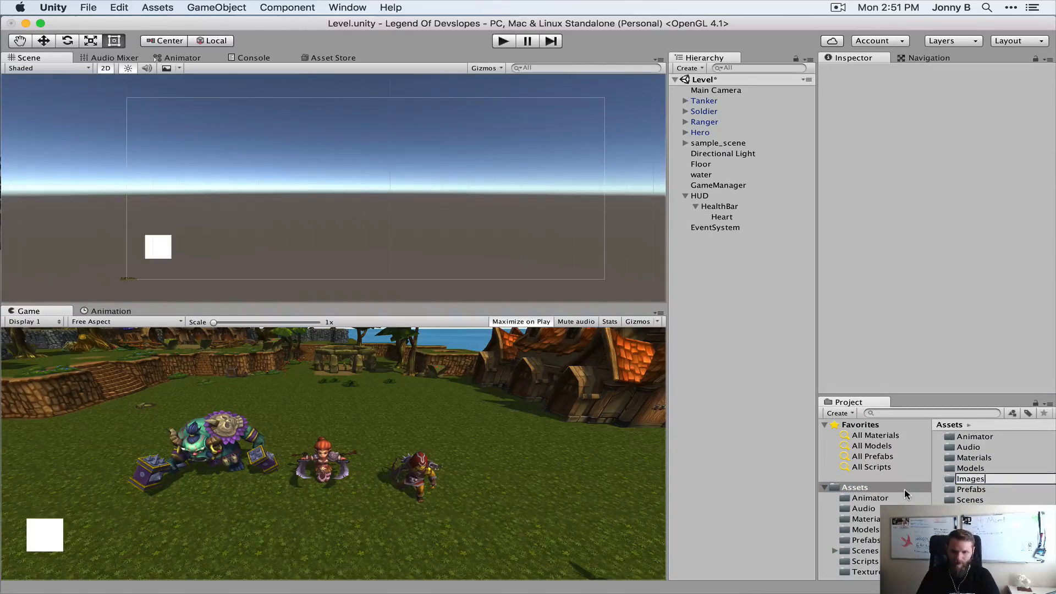
pyautogui.press('Return')
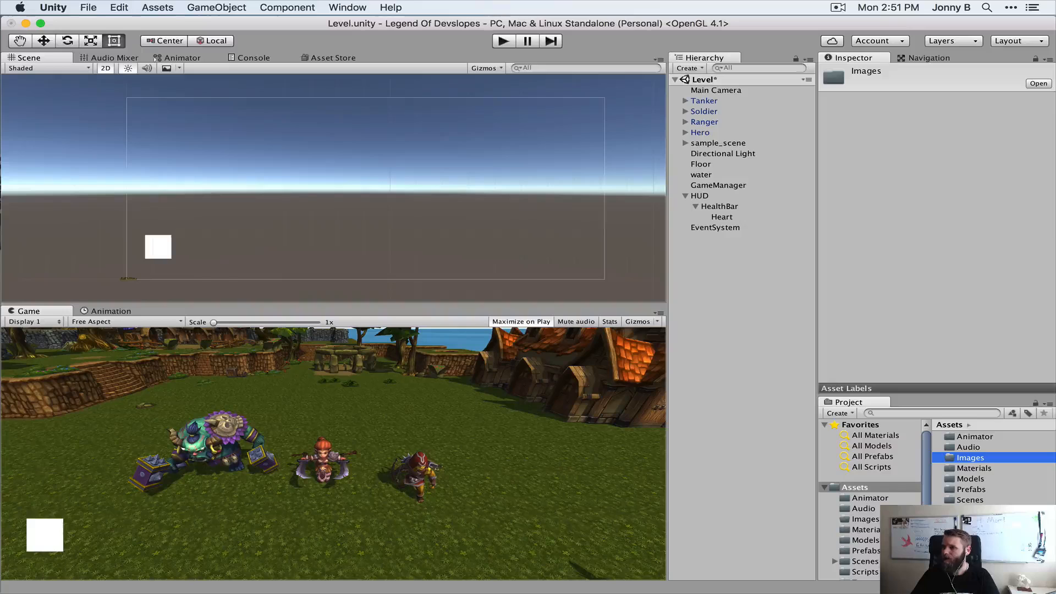
# Switch to Finder and import Game_Heart.png from the HUD assets folder into the Unity project's Images folder
pyautogui.press('super+Tab')
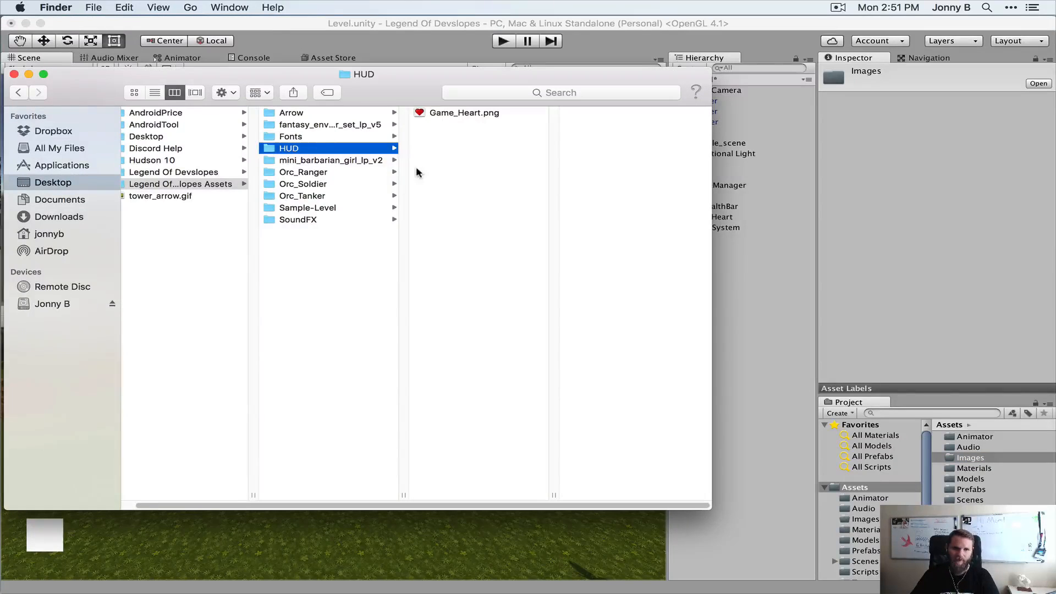
pyautogui.moveTo(419, 99); pyautogui.dragTo(467, 88)
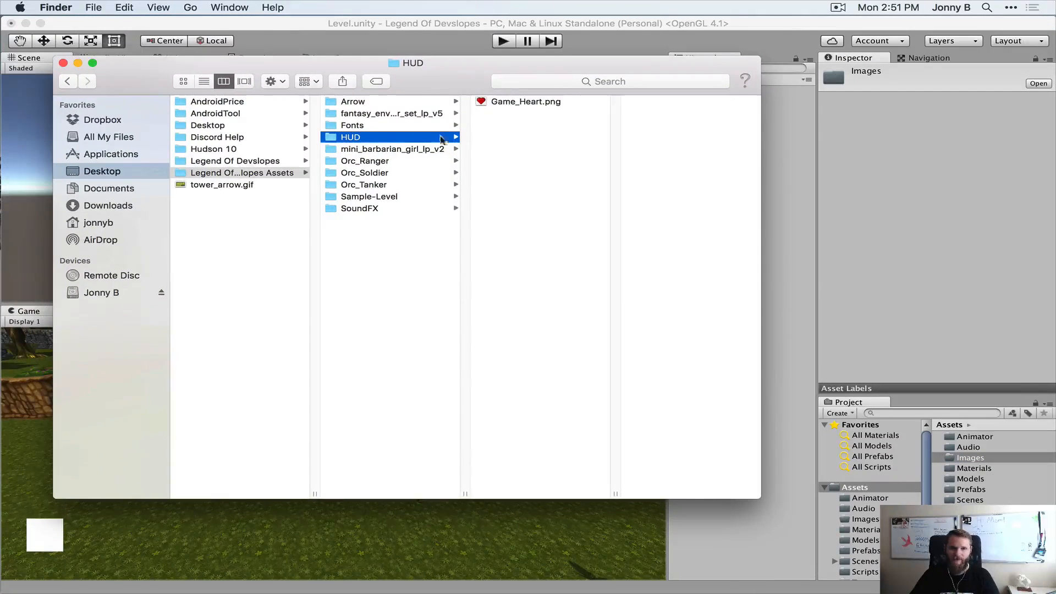
pyautogui.moveTo(510, 104); pyautogui.dragTo(976, 458)
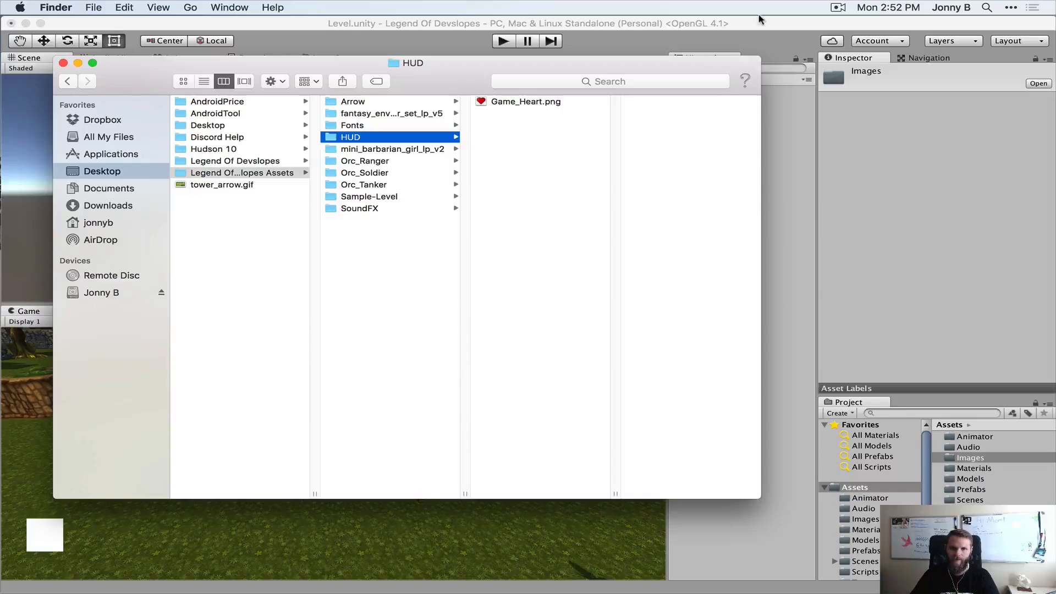
pyautogui.click(771, 173)
# Look through the sprites available for Heart's Source Image and close the sprite picker
pyautogui.click(699, 195)
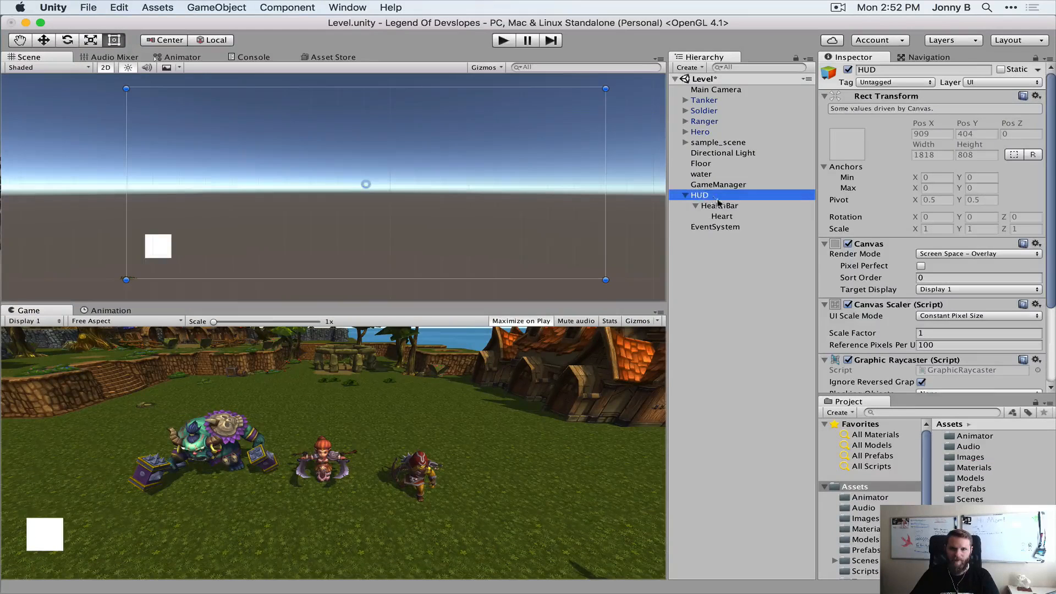
pyautogui.click(722, 216)
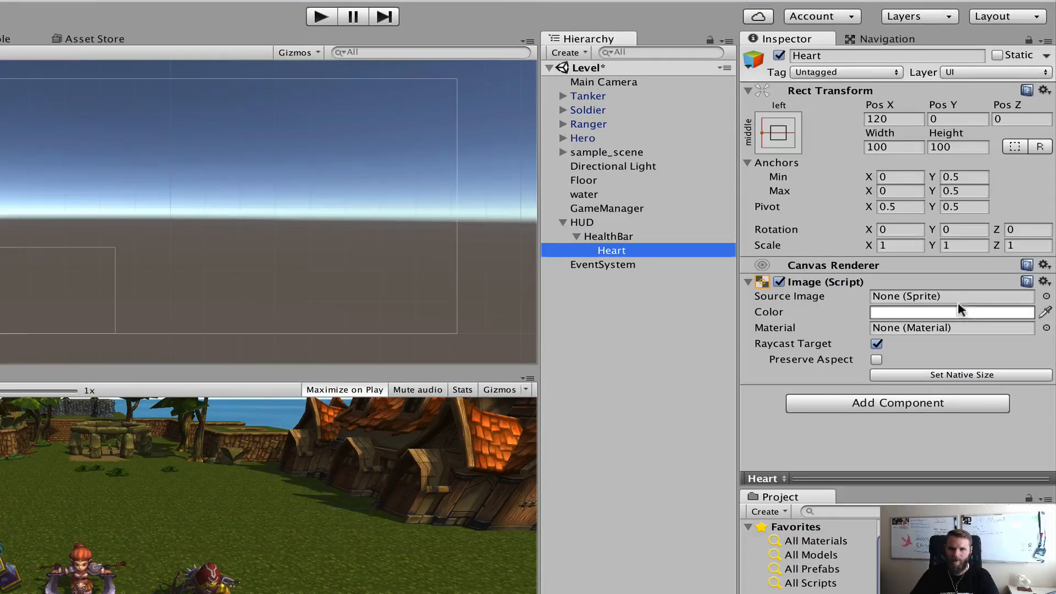
pyautogui.click(1047, 296)
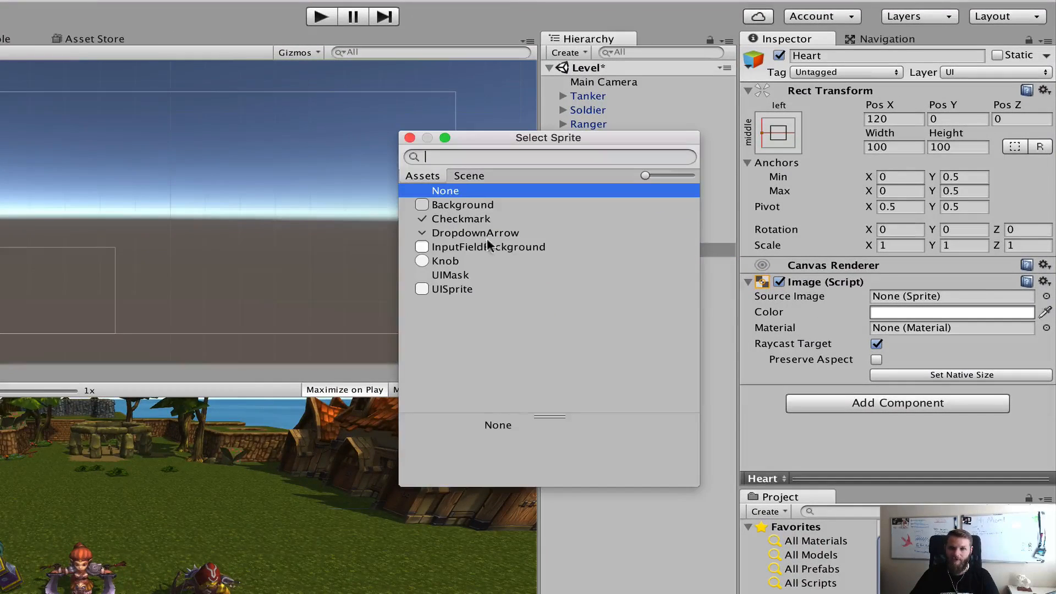
pyautogui.click(410, 138)
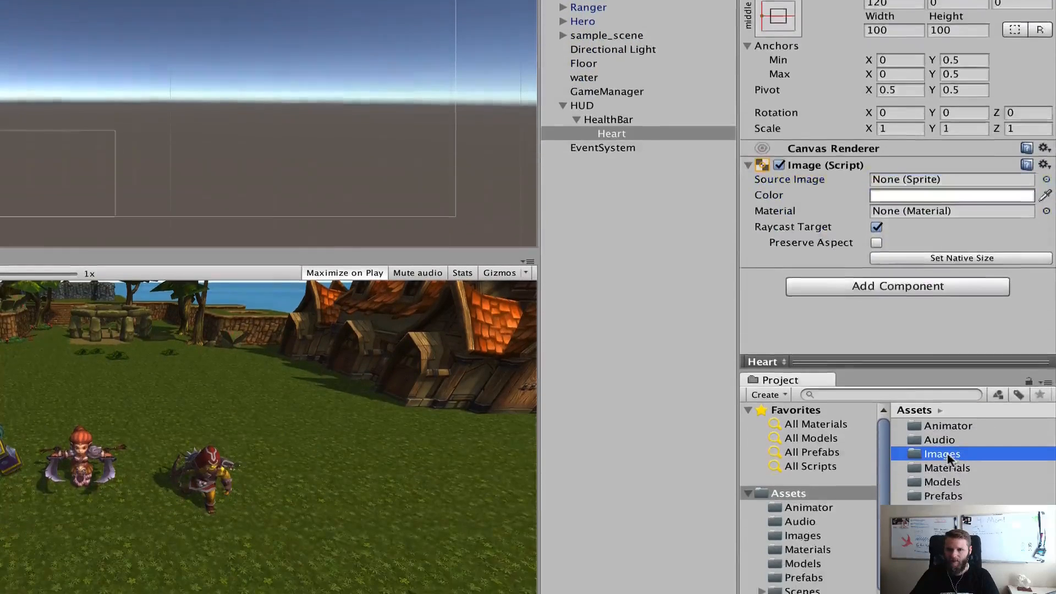
# Set the Texture Type of Game_Heart in the Images folder to Sprite (2D and UI) and apply the import settings
pyautogui.doubleClick(943, 456)
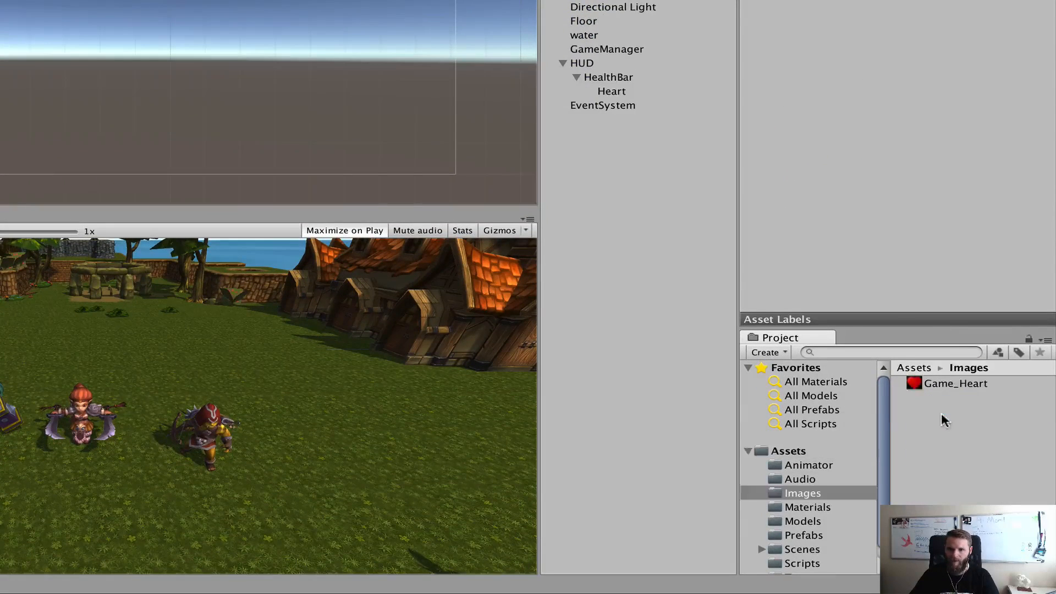
pyautogui.click(942, 384)
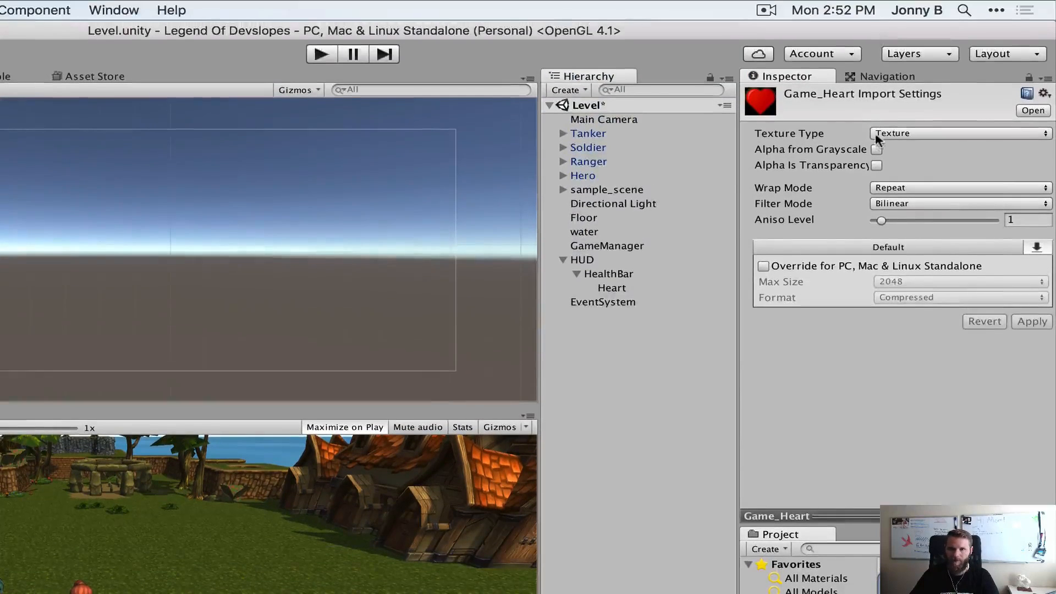
pyautogui.click(883, 133)
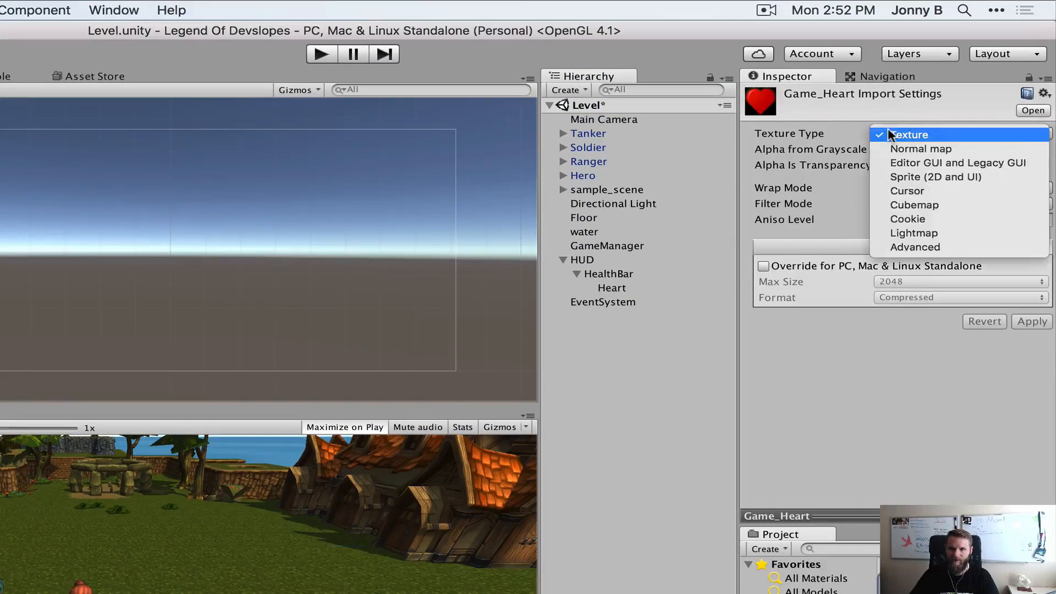
pyautogui.click(939, 176)
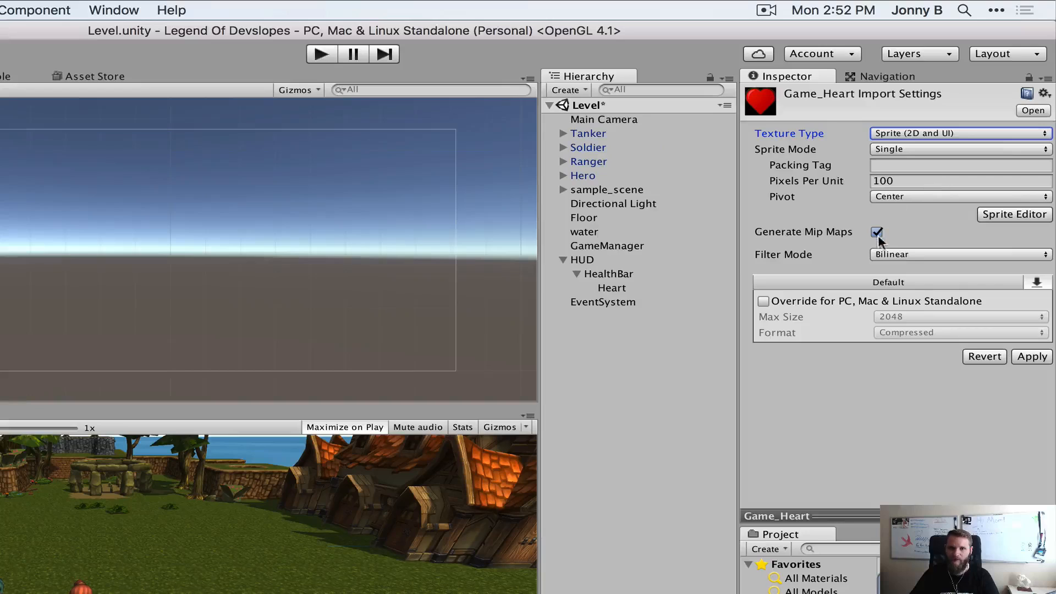
pyautogui.click(1026, 359)
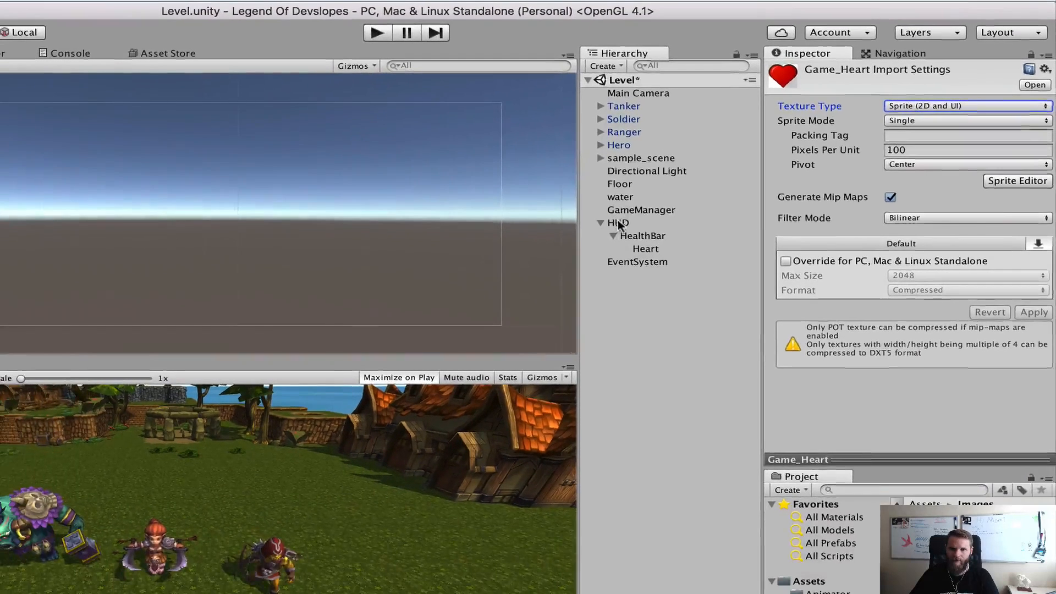
# Assign the Game_Heart sprite as the Source Image of the Heart object and close the sprite picker
pyautogui.click(582, 259)
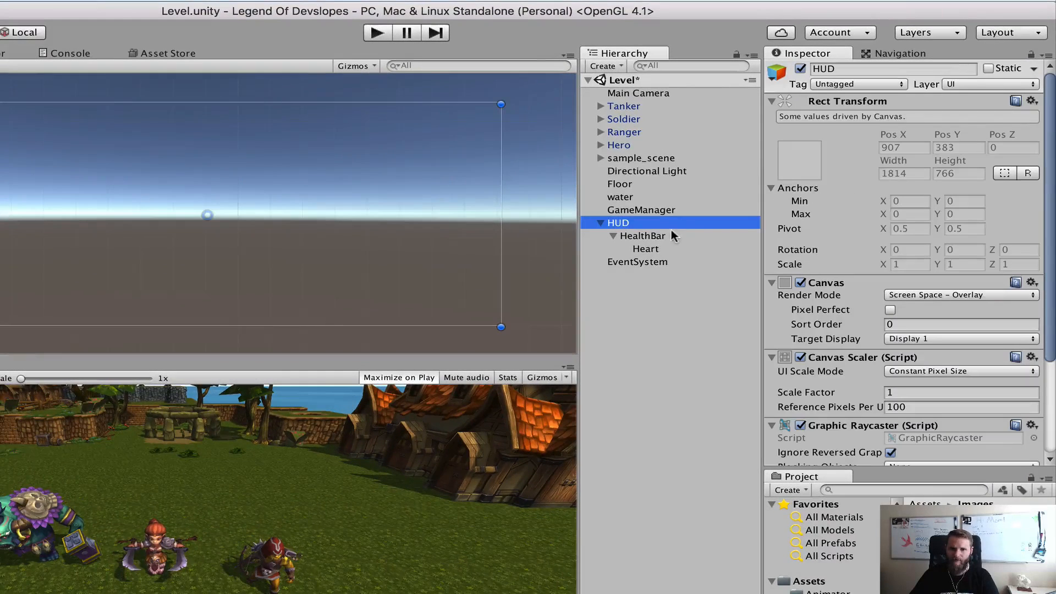
pyautogui.click(646, 249)
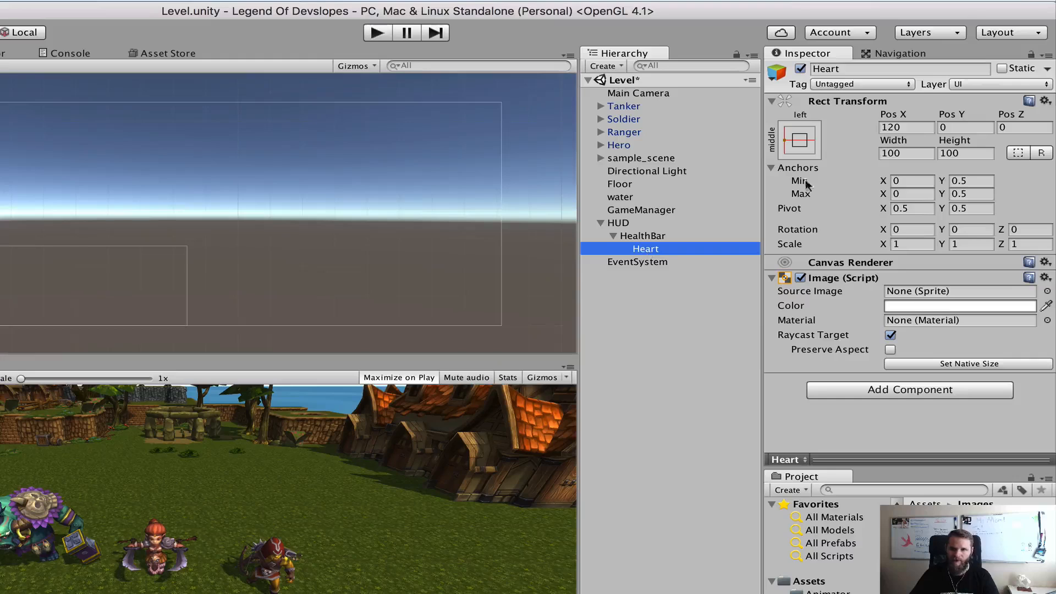
pyautogui.click(1047, 293)
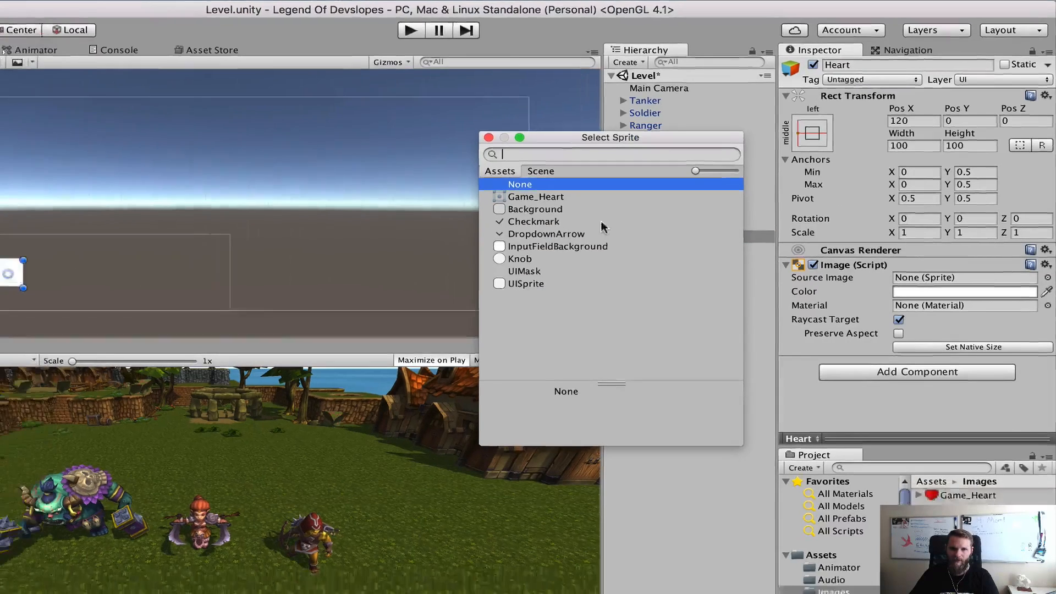
pyautogui.click(512, 209)
pyautogui.click(611, 171)
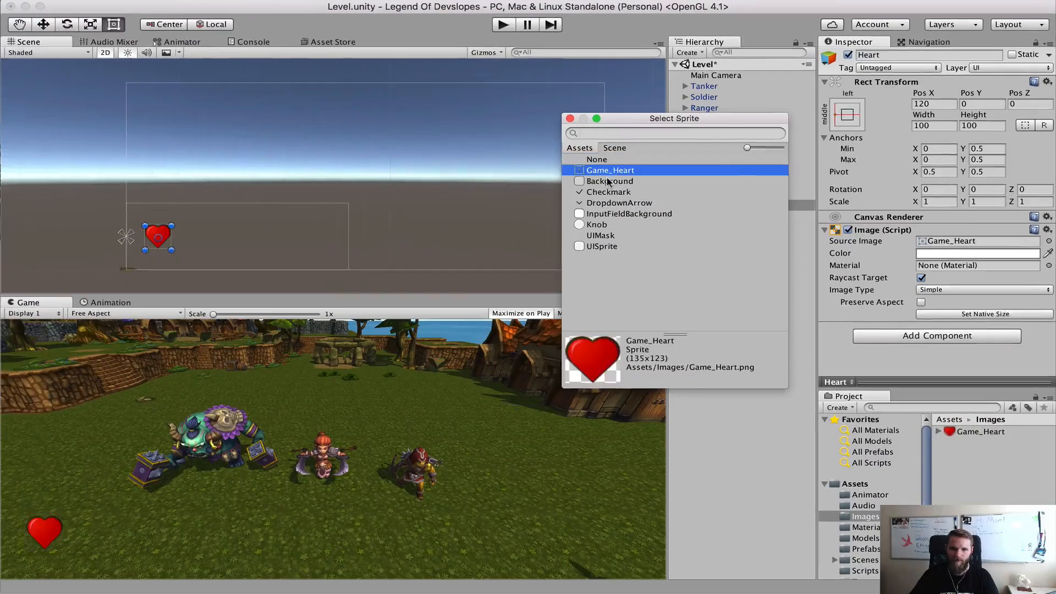
pyautogui.click(570, 119)
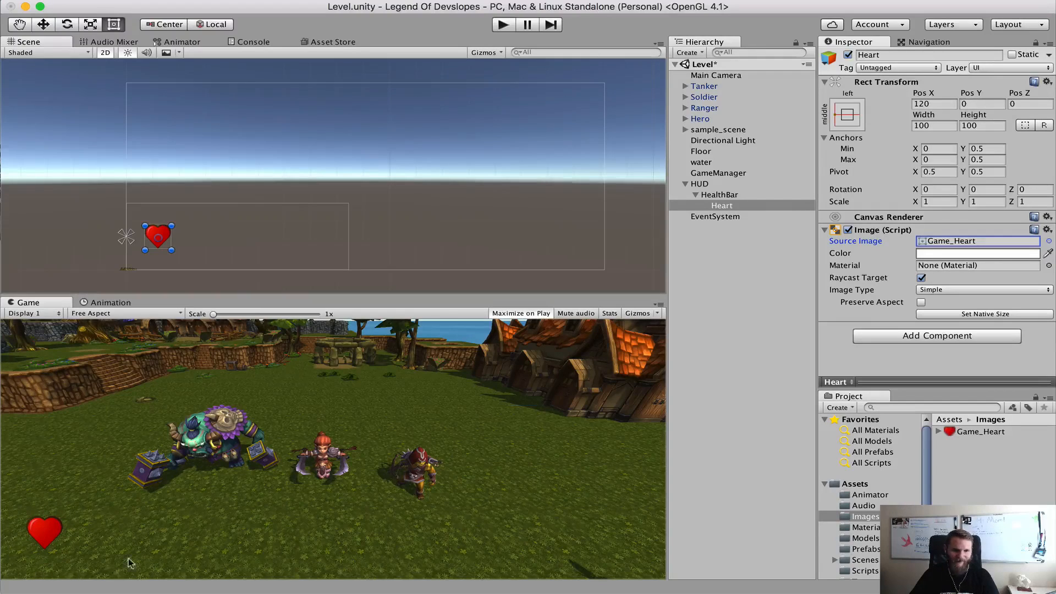
# Play-test the level, moving the hero around to check the heart icon on the HUD, and stop the game
pyautogui.click(503, 24)
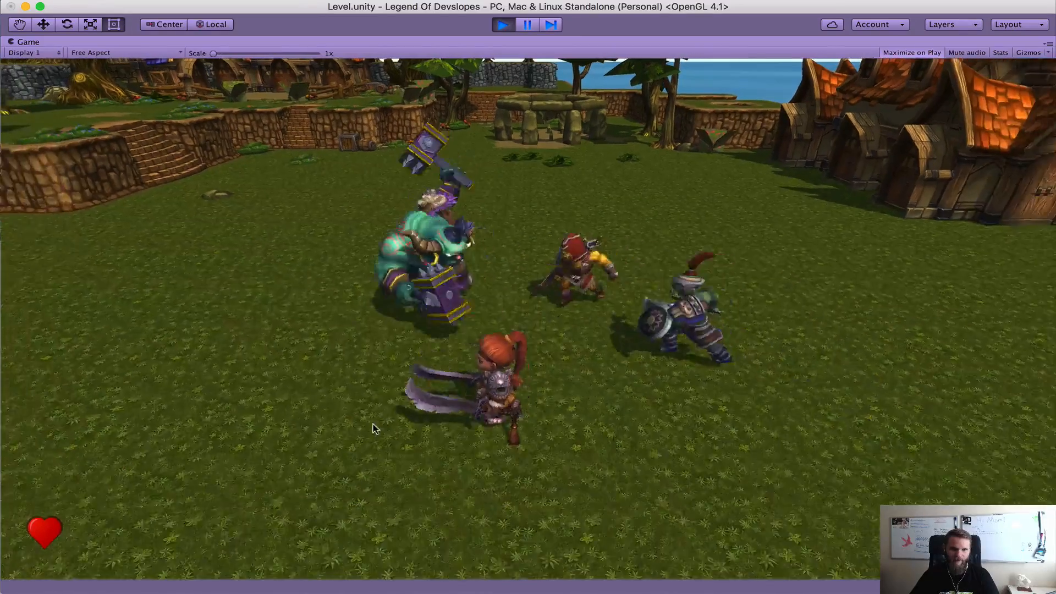
pyautogui.press('w')
pyautogui.press('a')
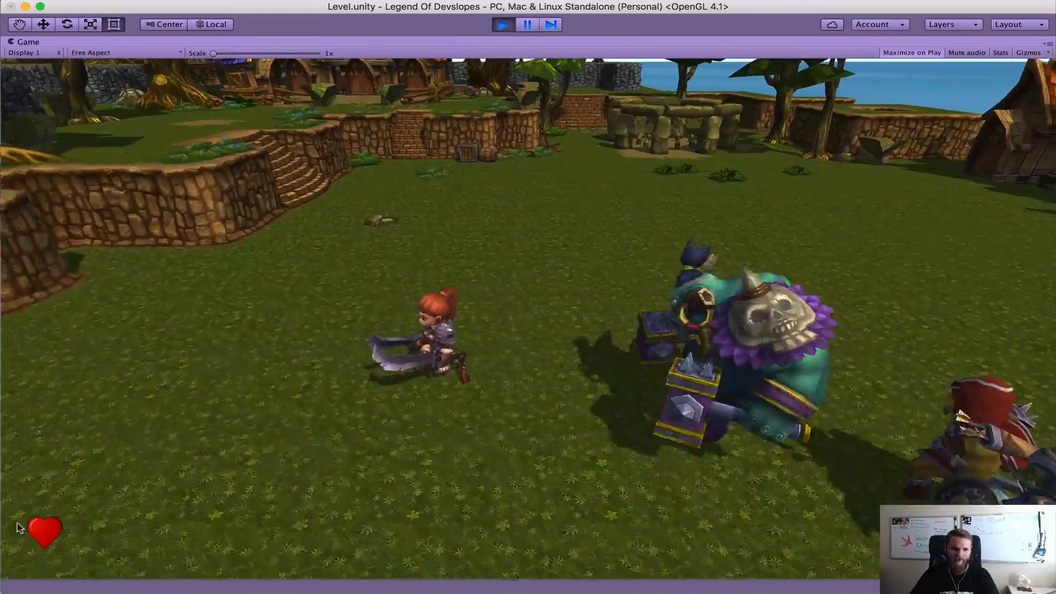
pyautogui.press('d')
pyautogui.press('s')
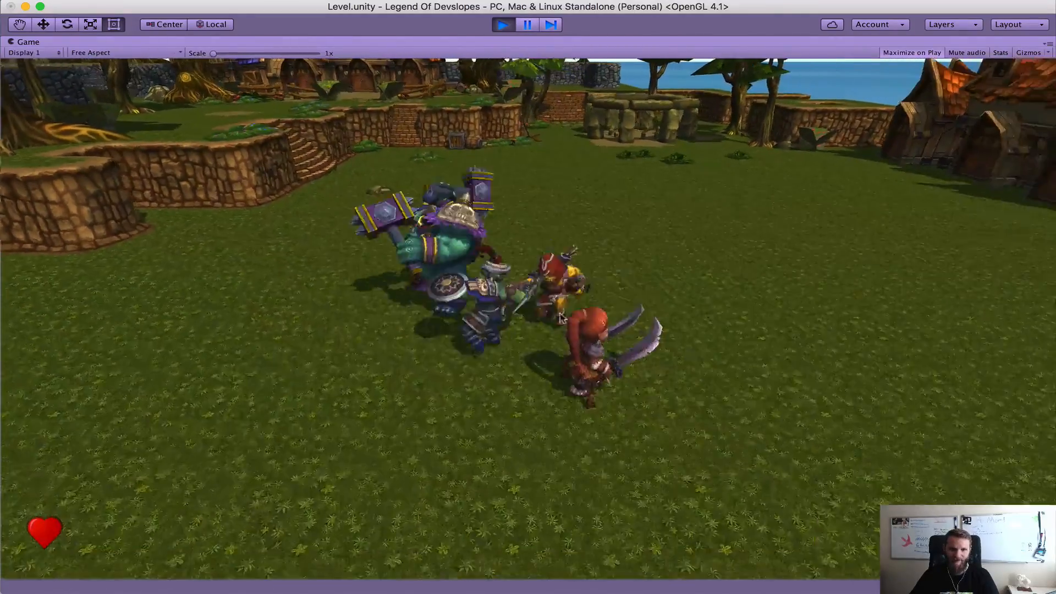
pyautogui.press('a')
pyautogui.press('w')
pyautogui.press('d')
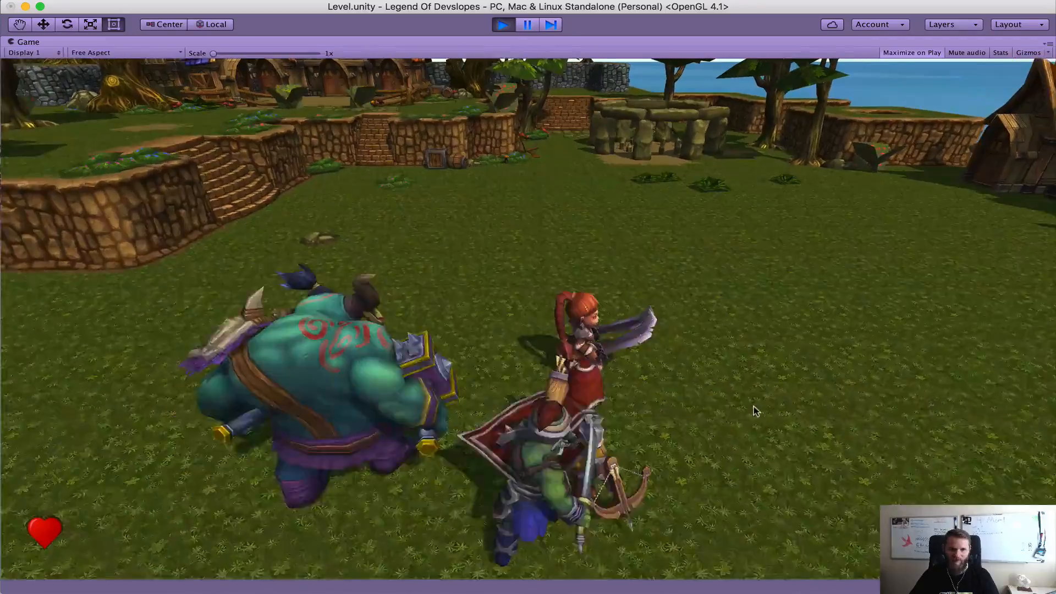
pyautogui.press('s')
pyautogui.press('a')
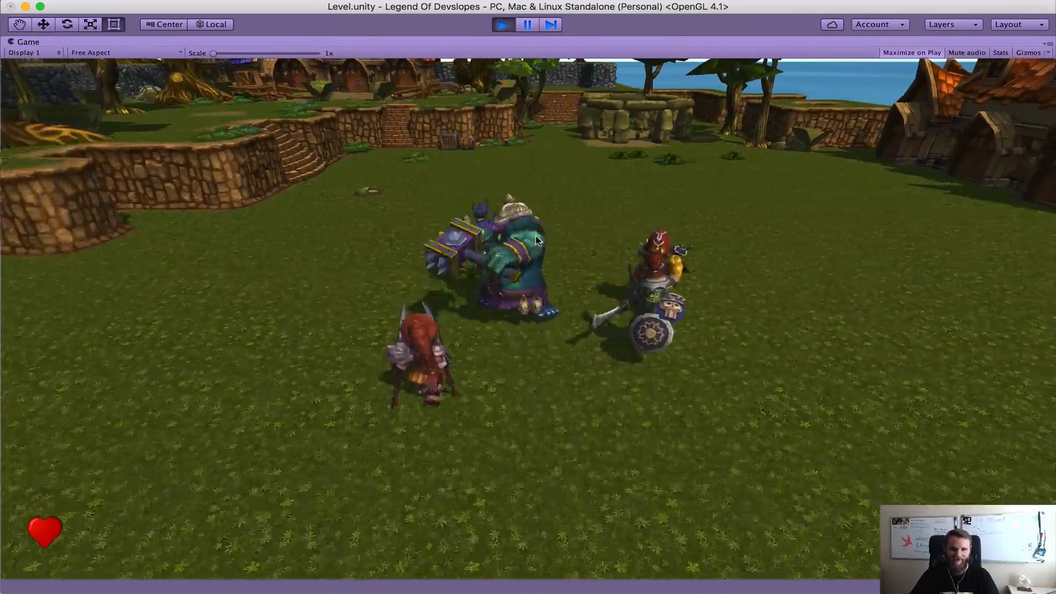
pyautogui.press('super+p')
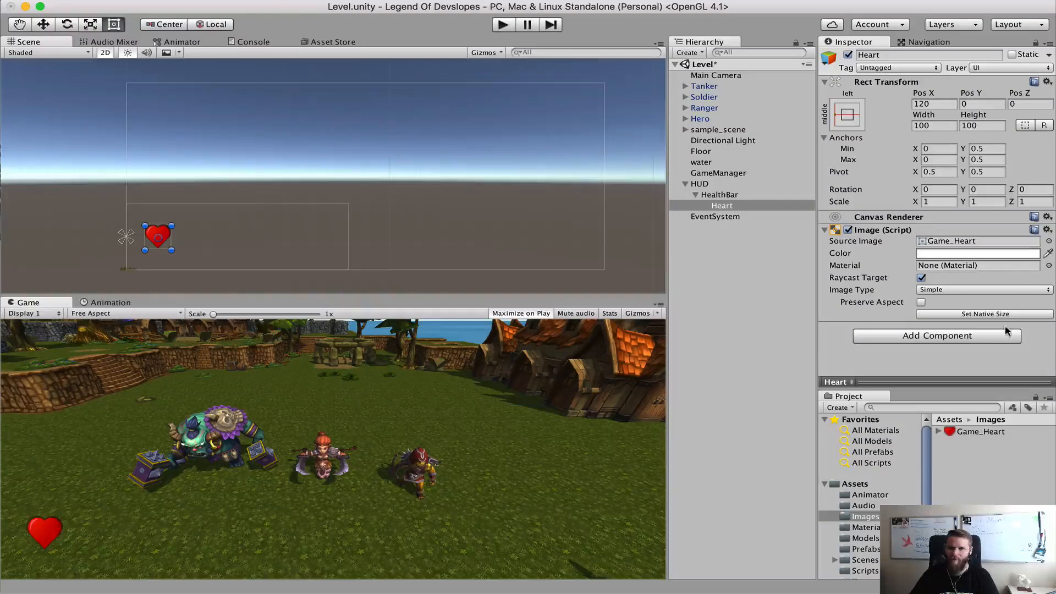
# Set Heart's Width and Height to 150 each and deselect it
pyautogui.click(935, 125)
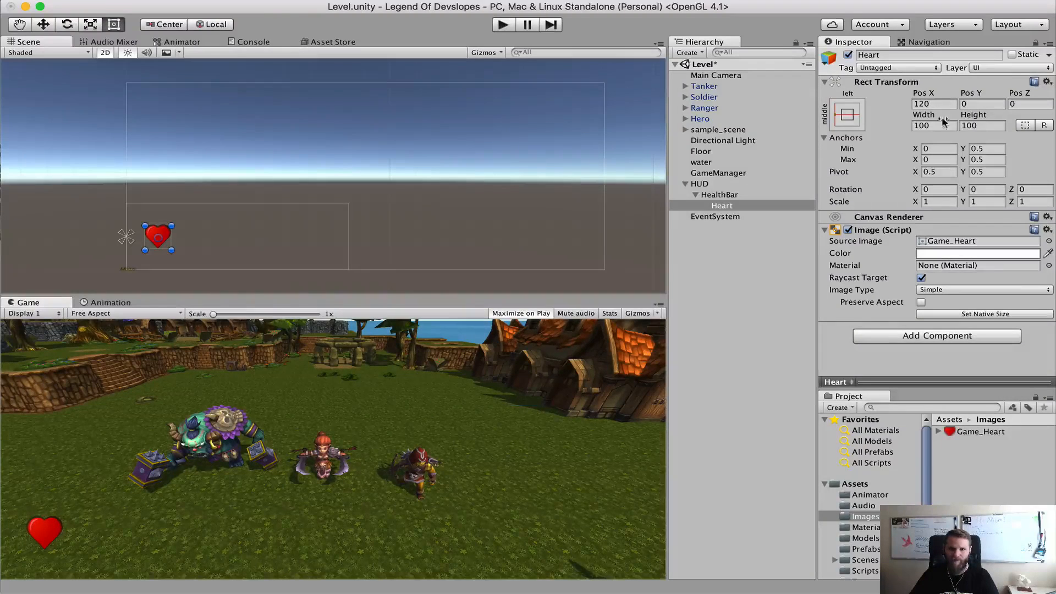
pyautogui.write('150')
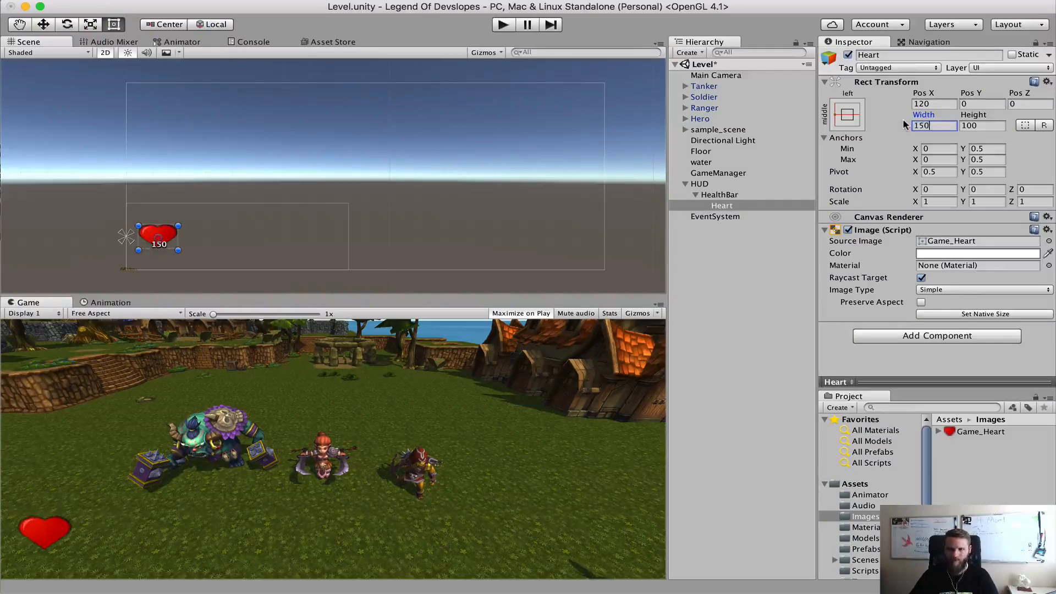
pyautogui.press('Tab')
pyautogui.write('150')
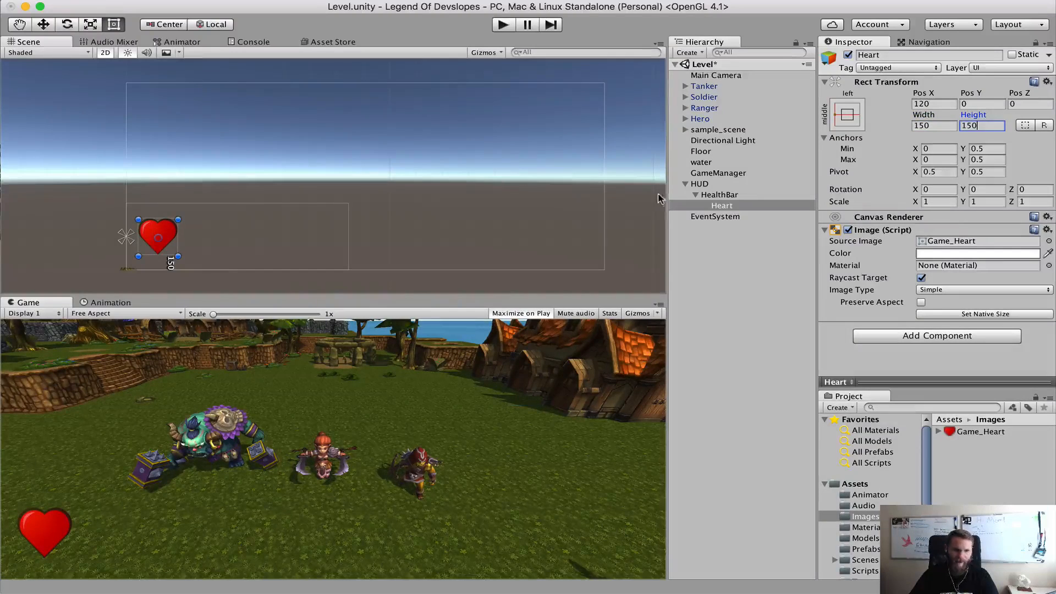
pyautogui.click(771, 258)
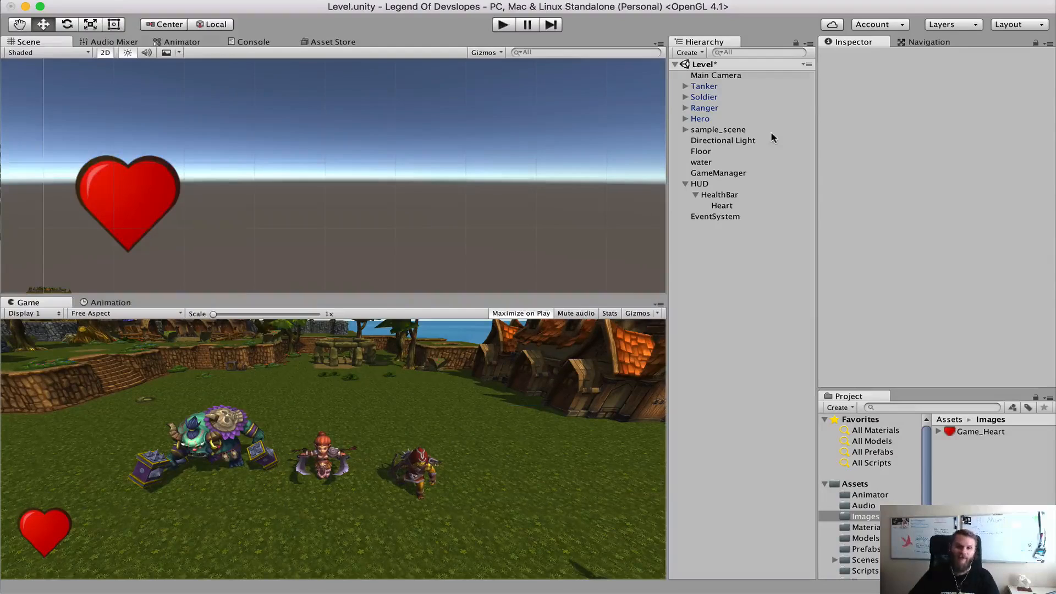
# Add a UI Slider as a child of HealthBar
pyautogui.rightClick(712, 197)
pyautogui.moveTo(793, 367)
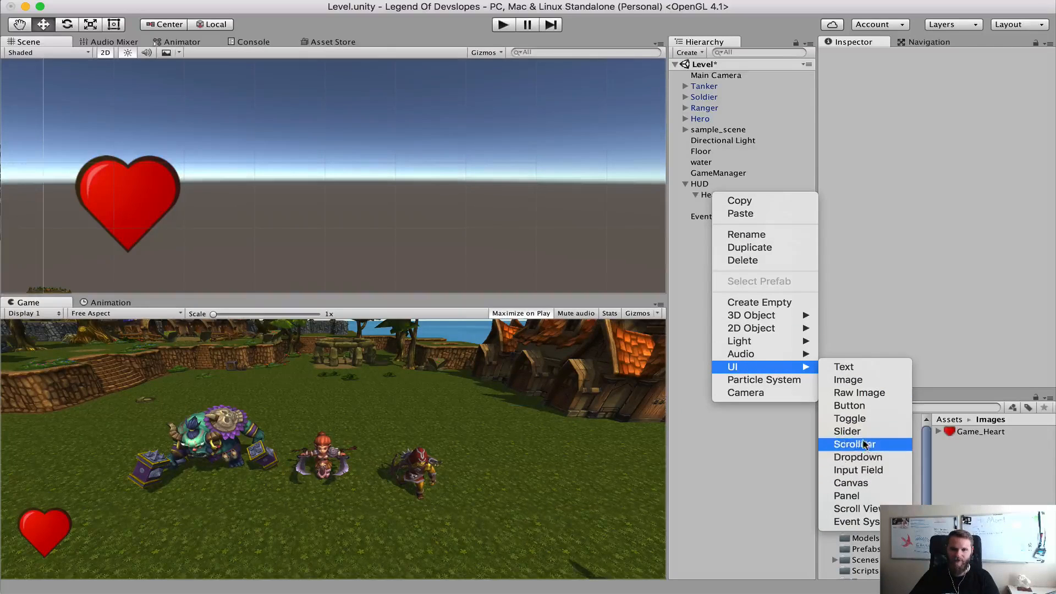
pyautogui.click(847, 432)
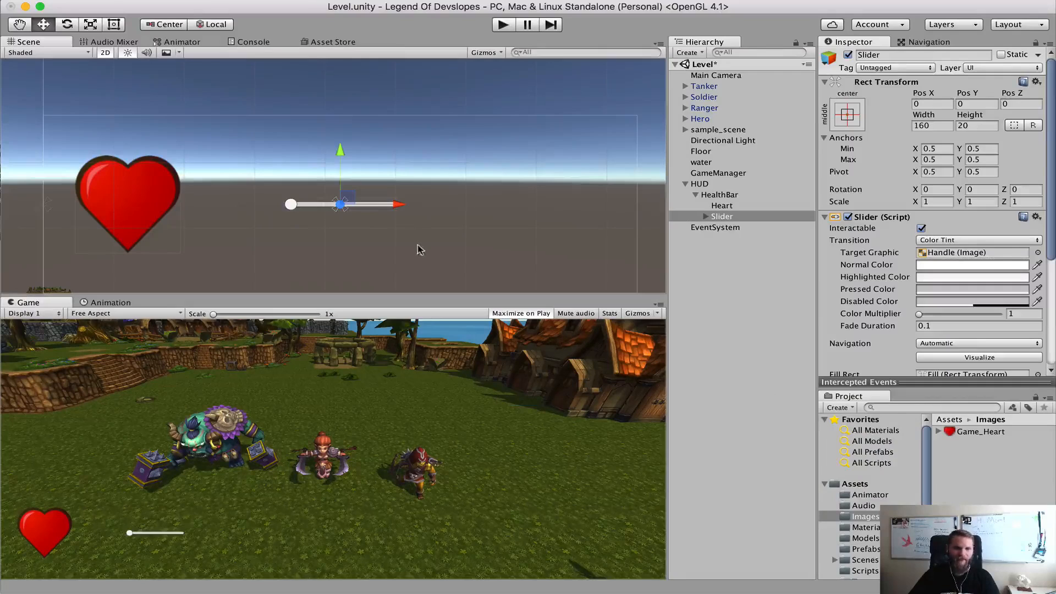
pyautogui.click(295, 196)
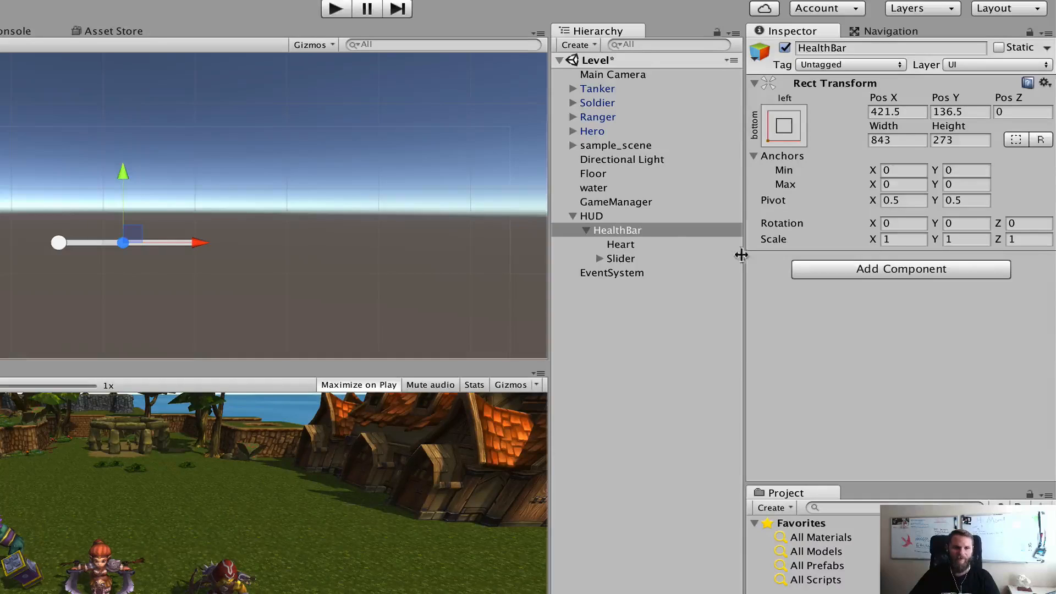
# Expand the Slider, review its child objects and delete its Handle Slide Area
pyautogui.click(599, 259)
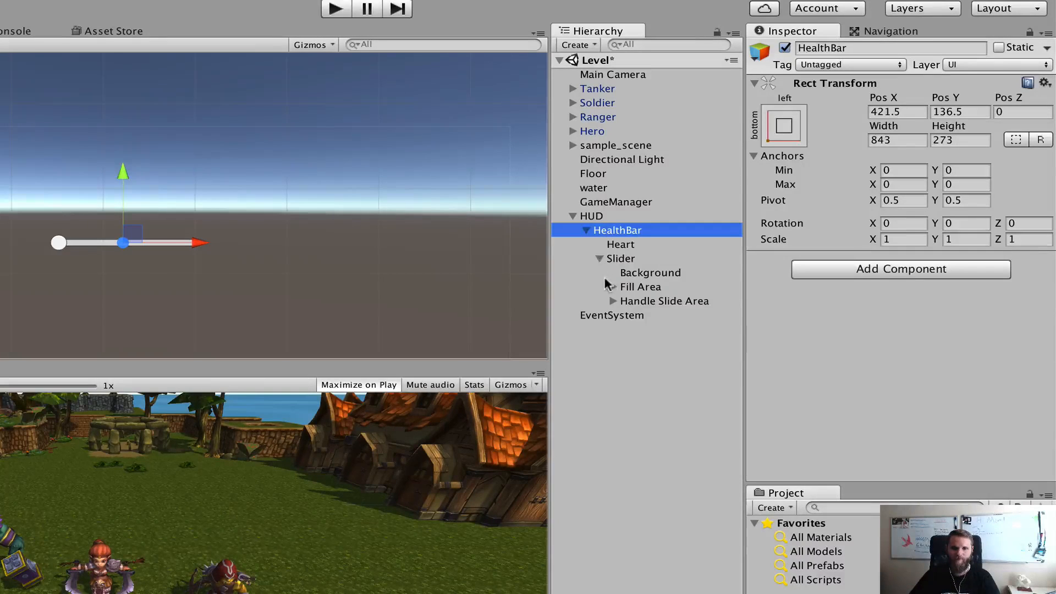
pyautogui.click(647, 273)
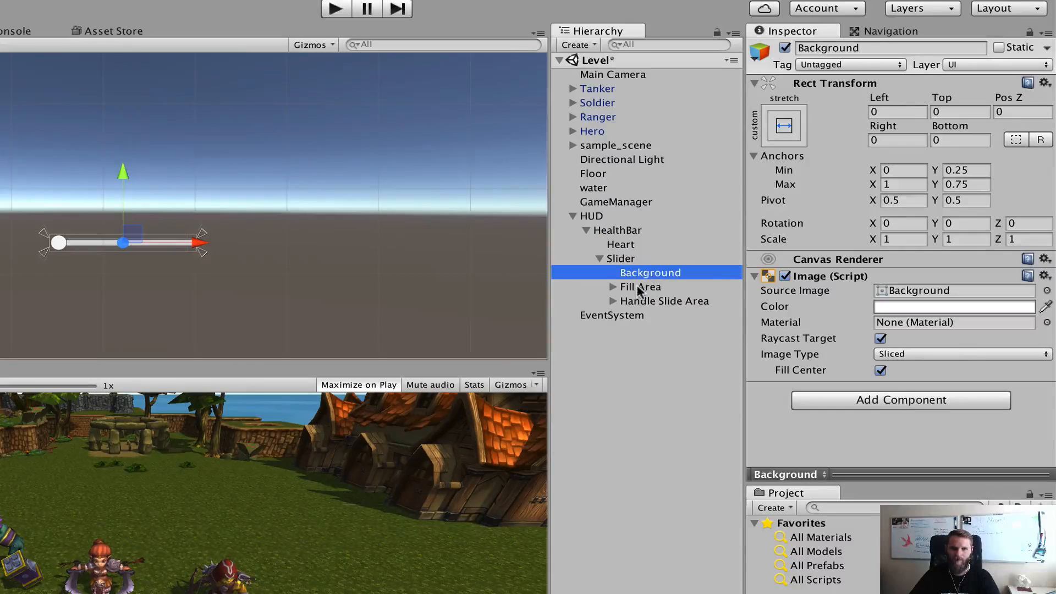
pyautogui.click(640, 287)
pyautogui.click(636, 302)
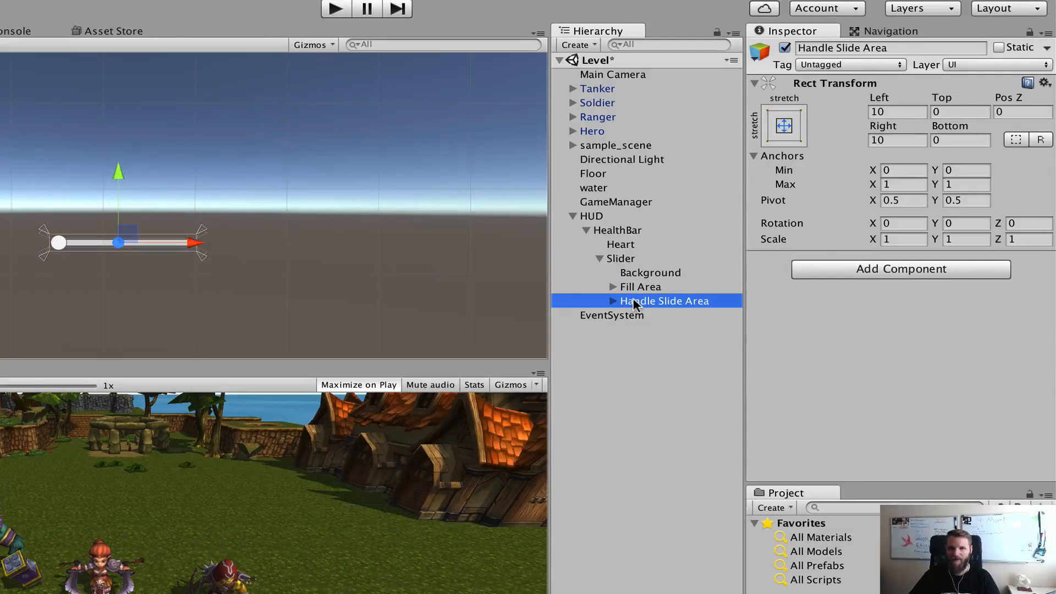
pyautogui.rightClick(636, 304)
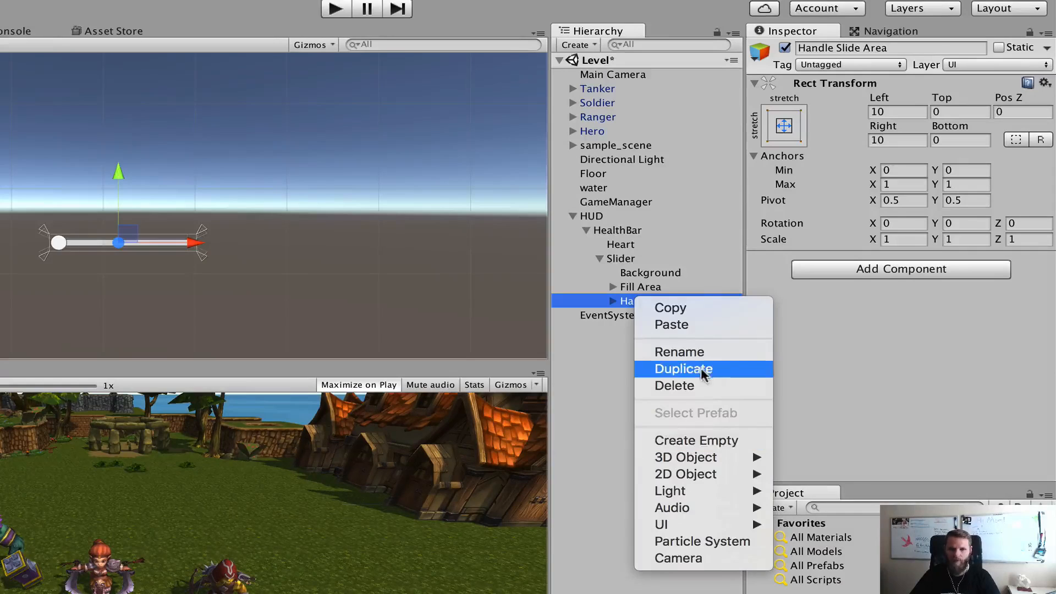
pyautogui.click(703, 385)
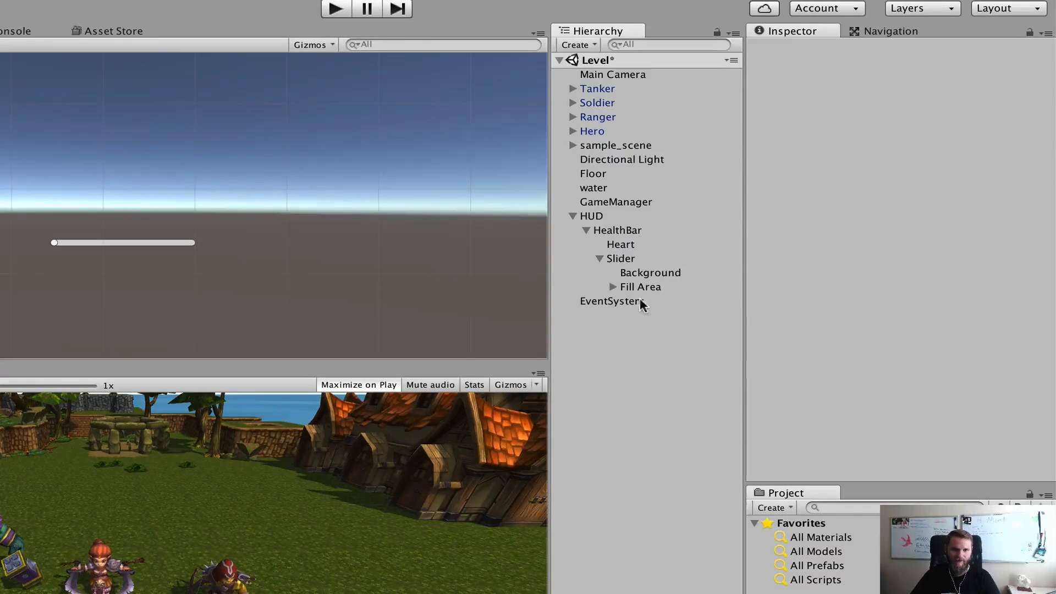
# Set the Slider's Height to 60 and its Width to 400
pyautogui.click(635, 256)
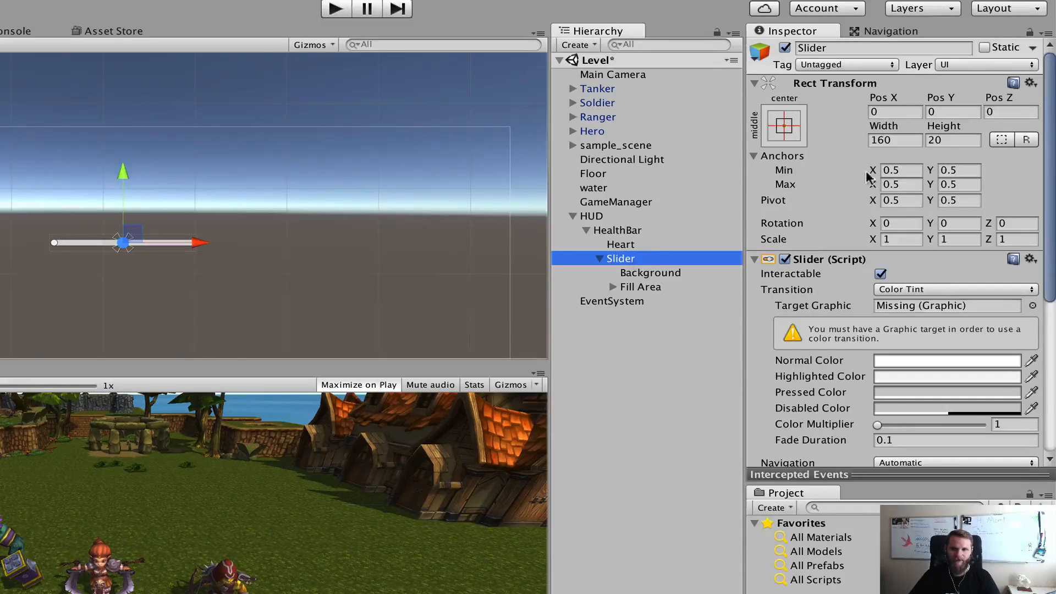
pyautogui.click(959, 141)
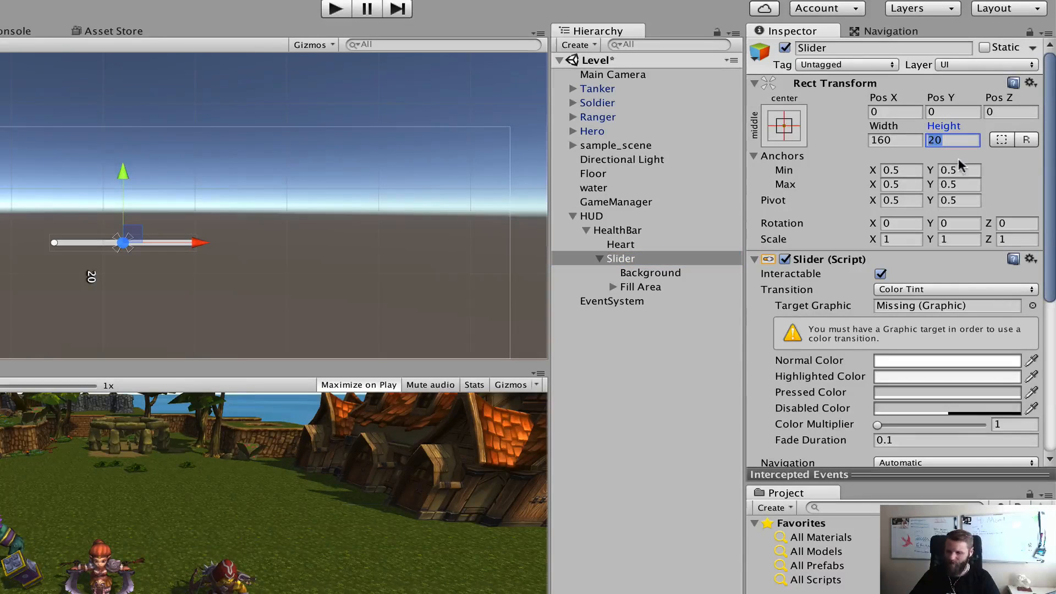
pyautogui.write('60')
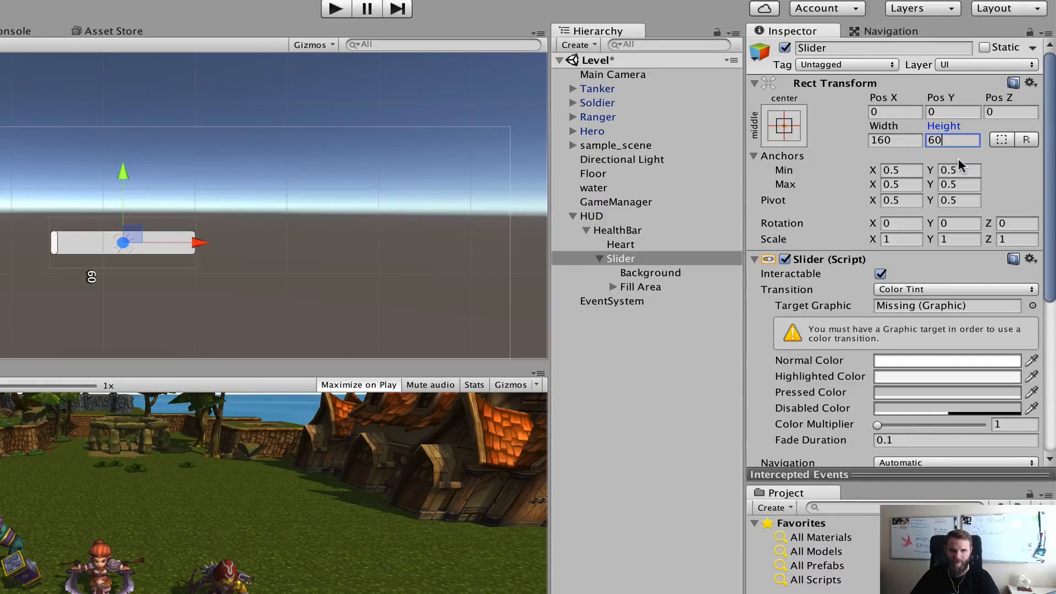
pyautogui.click(908, 141)
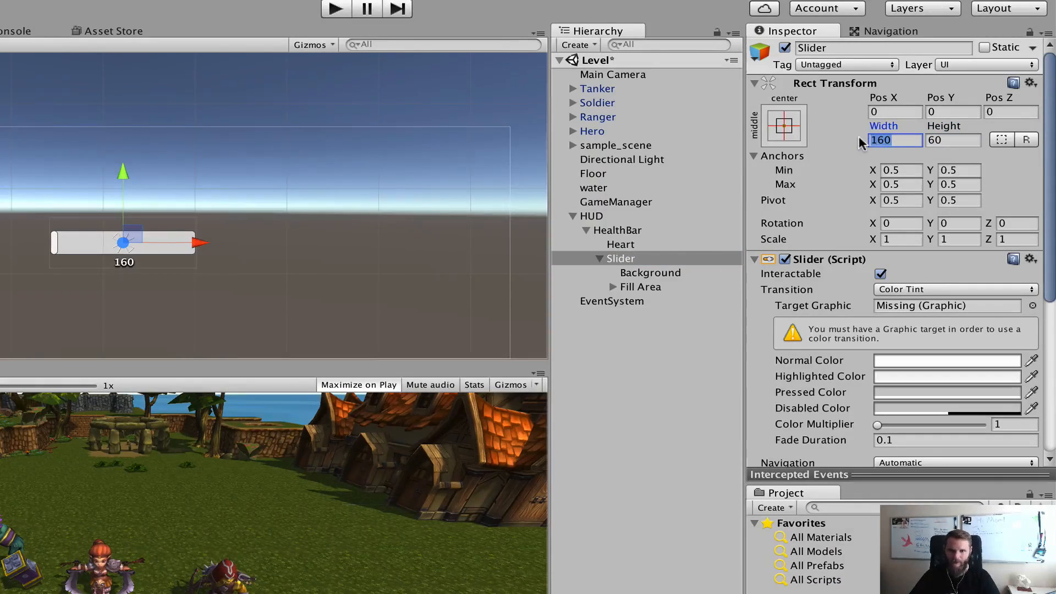
pyautogui.write('400')
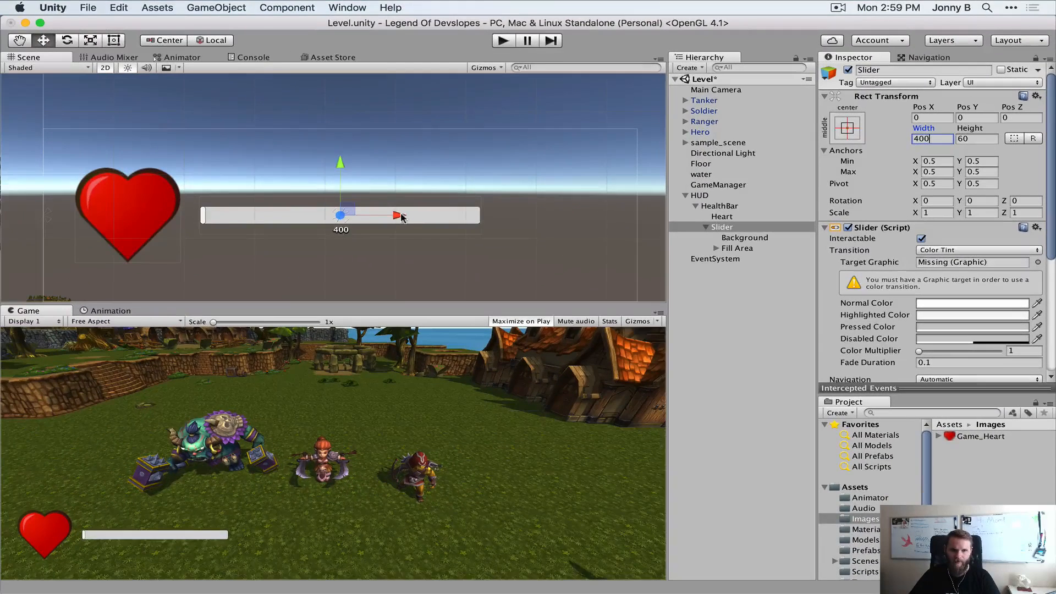
# Move the Slider horizontally away from the heart to about Pos X 116 and apply the middle-left anchor preset
pyautogui.moveTo(401, 216); pyautogui.dragTo(484, 217)
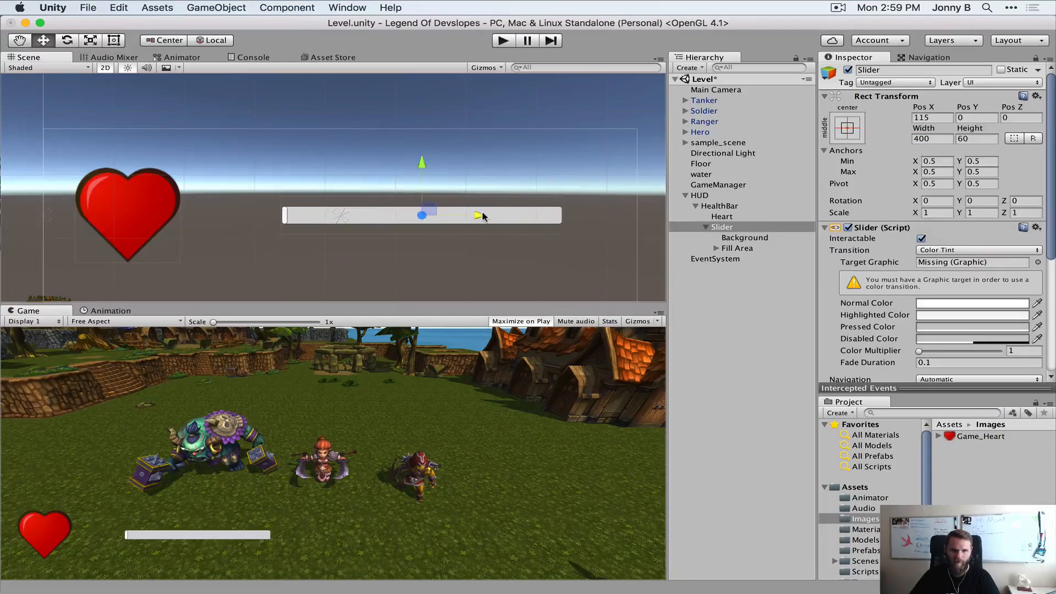
pyautogui.click(848, 130)
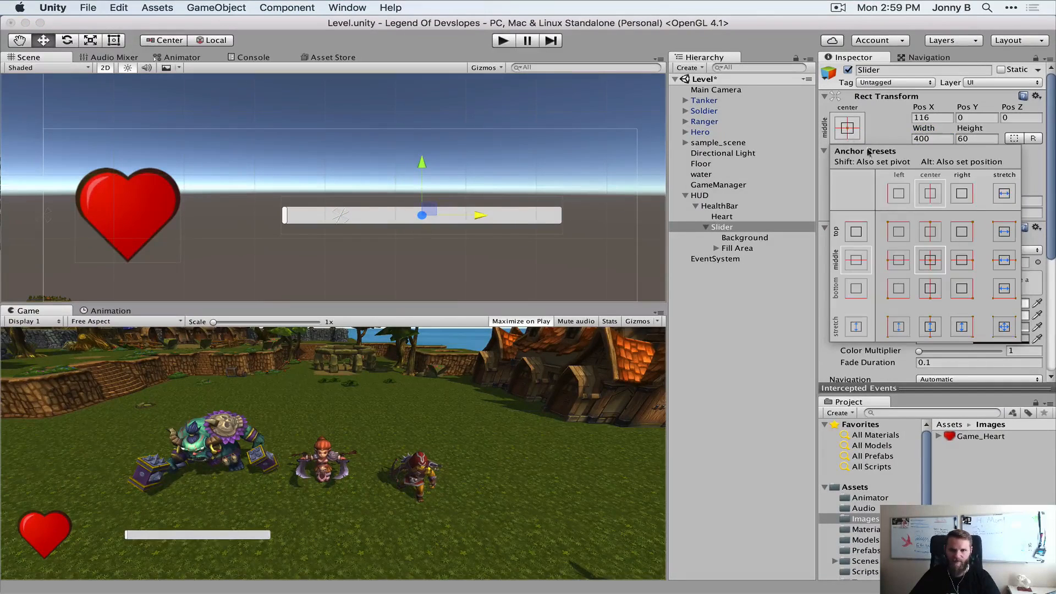
pyautogui.click(900, 261)
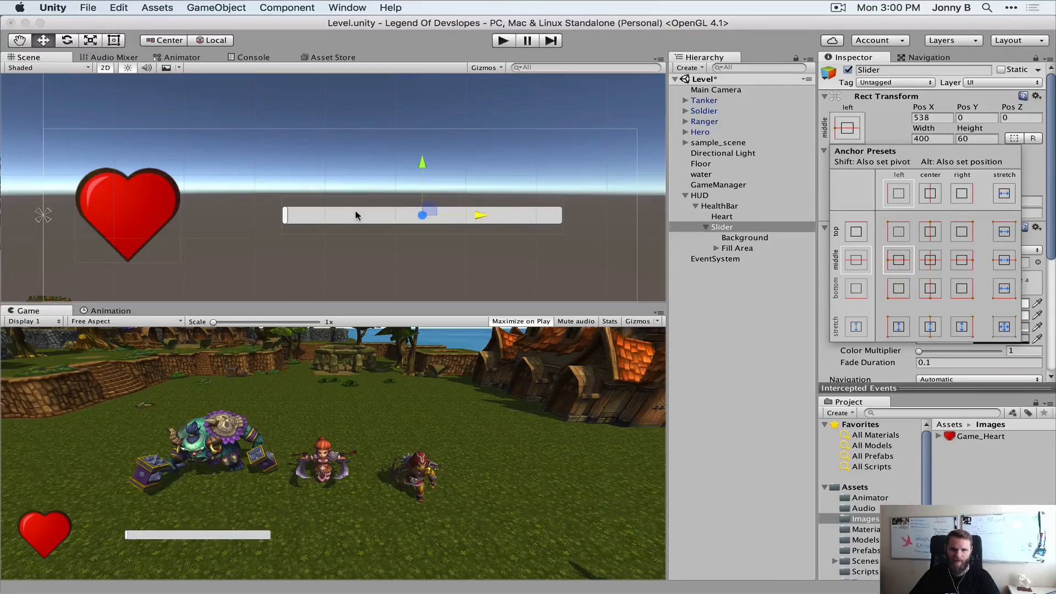
pyautogui.click(881, 133)
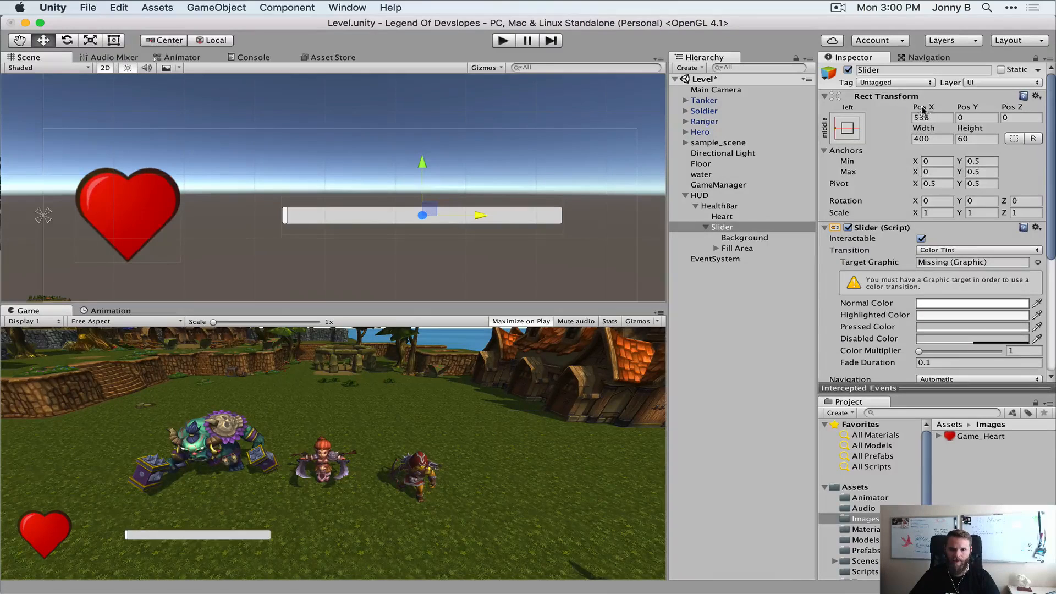
# Set the Slider's Pos X to 450 and its Height to 100
pyautogui.moveTo(923, 109); pyautogui.dragTo(876, 109)
pyautogui.click(942, 119)
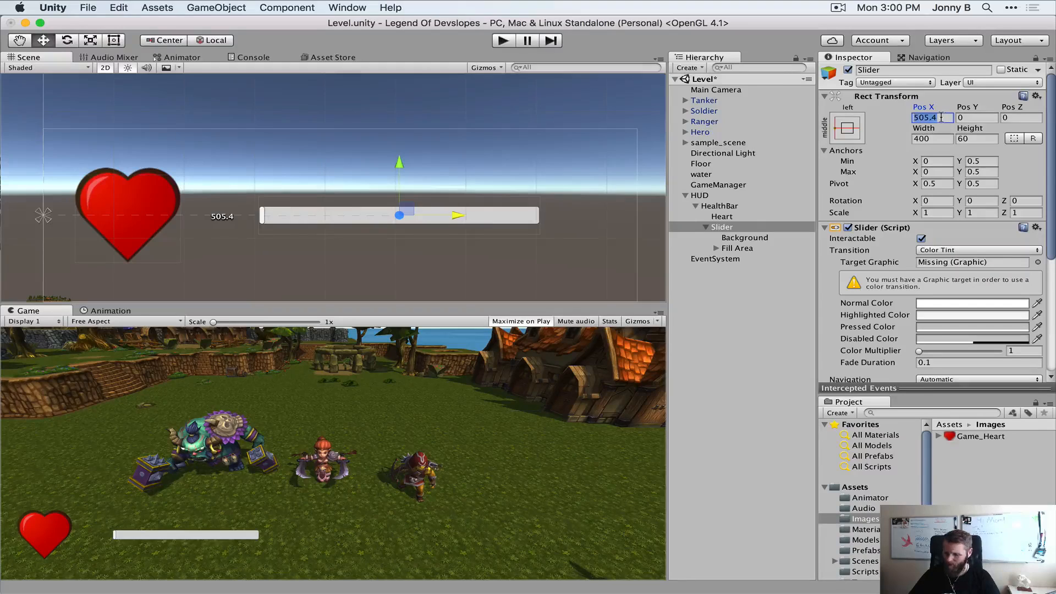
pyautogui.write('400')
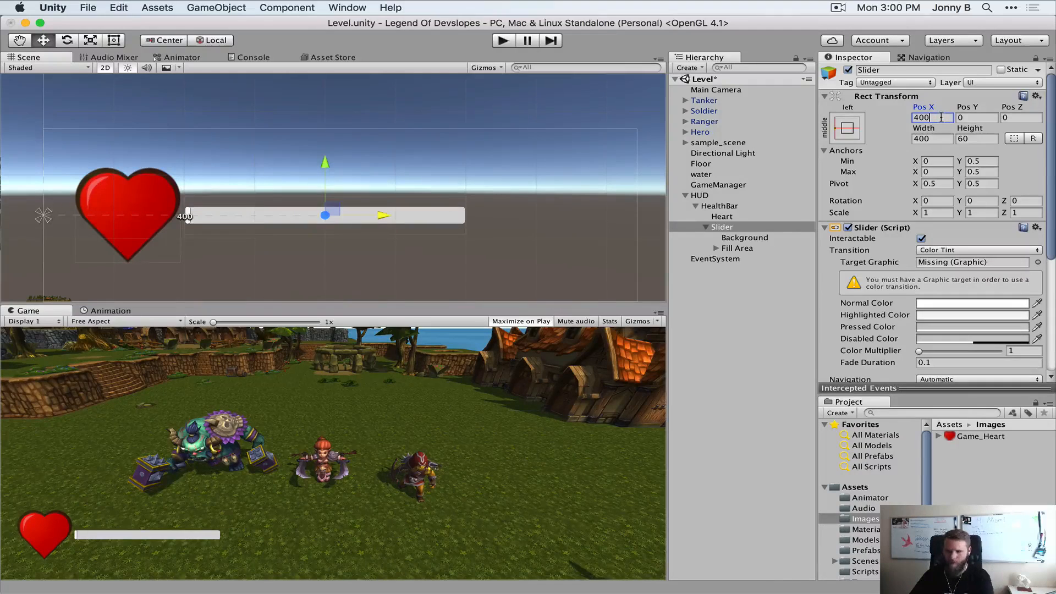
pyautogui.press('BackSpace')
pyautogui.write('50')
pyautogui.press('BackSpace')
pyautogui.press('BackSpace')
pyautogui.press('BackSpace')
pyautogui.write('50')
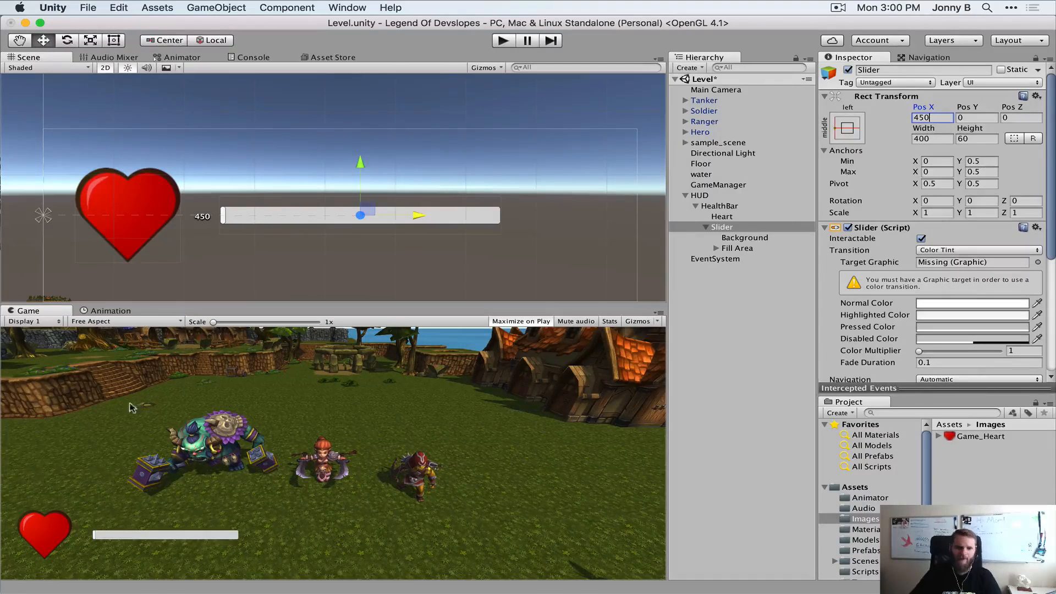
pyautogui.click(973, 139)
pyautogui.write('100')
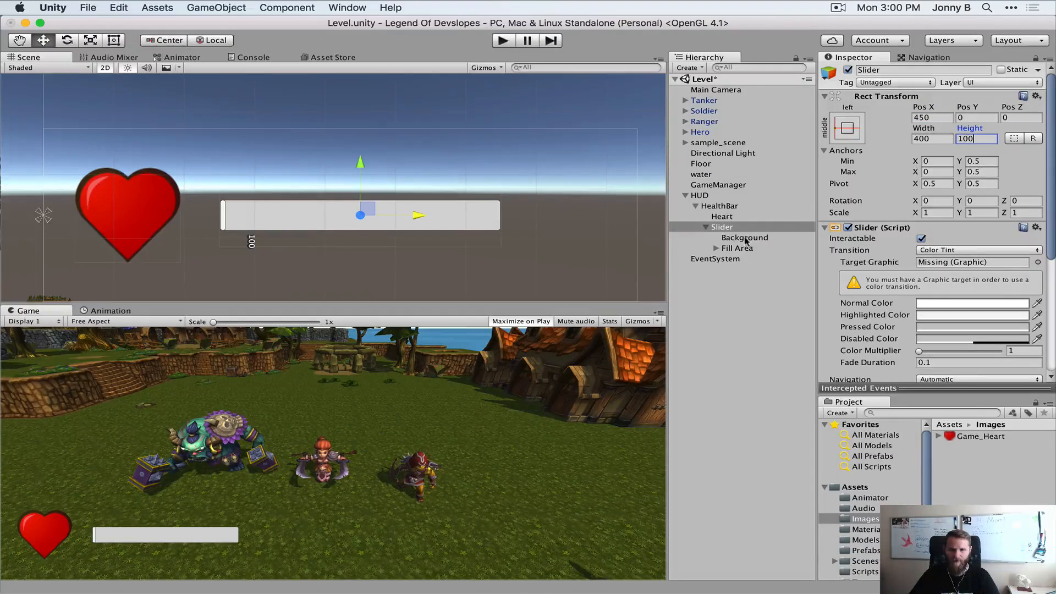
# Expand the Slider's Fill Area and change its Fill image color to red (D74848FF)
pyautogui.click(716, 248)
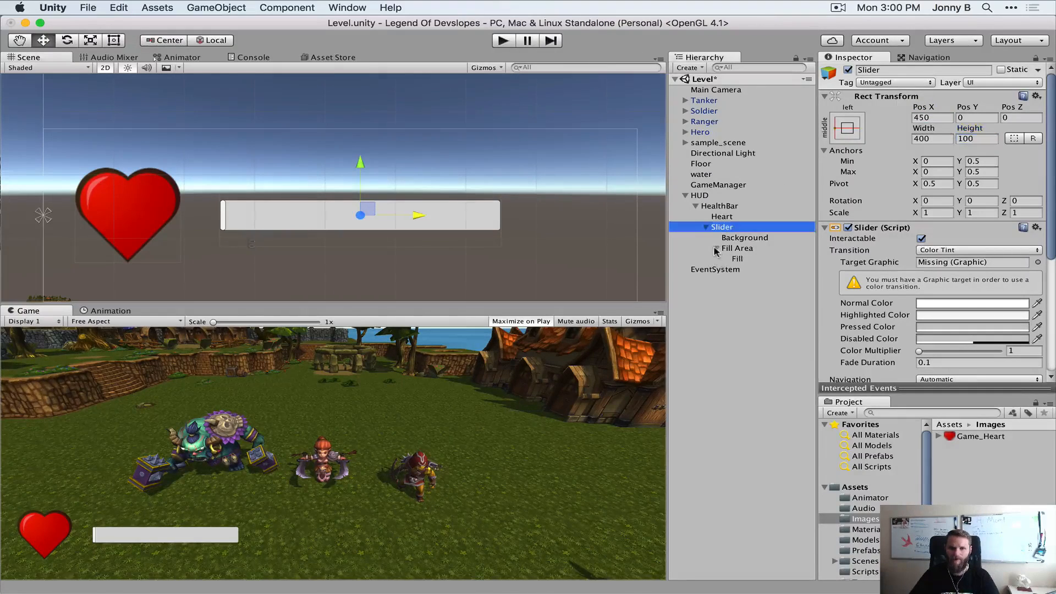
pyautogui.click(735, 248)
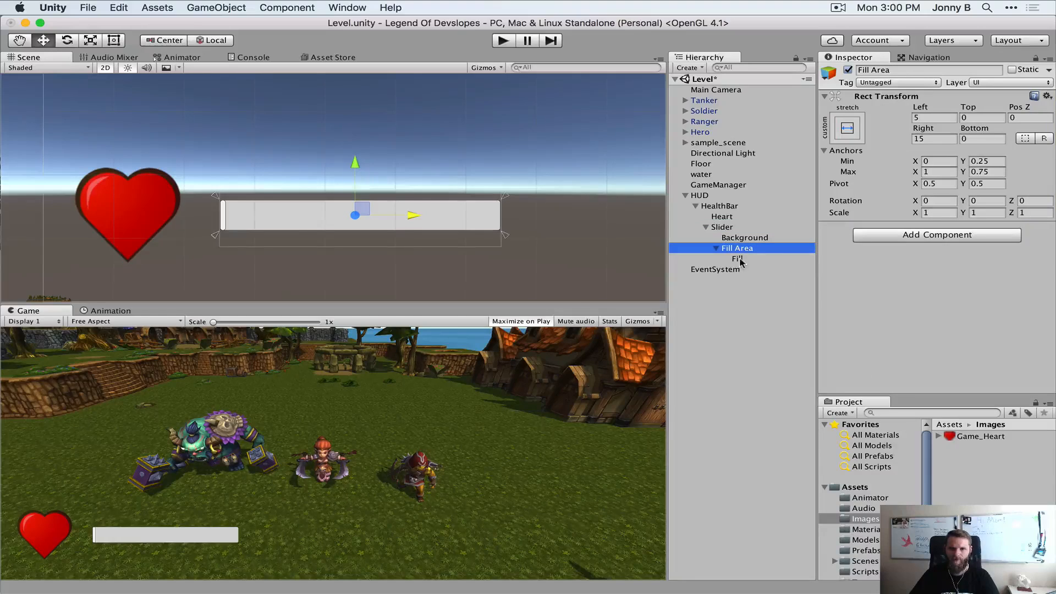
pyautogui.click(737, 259)
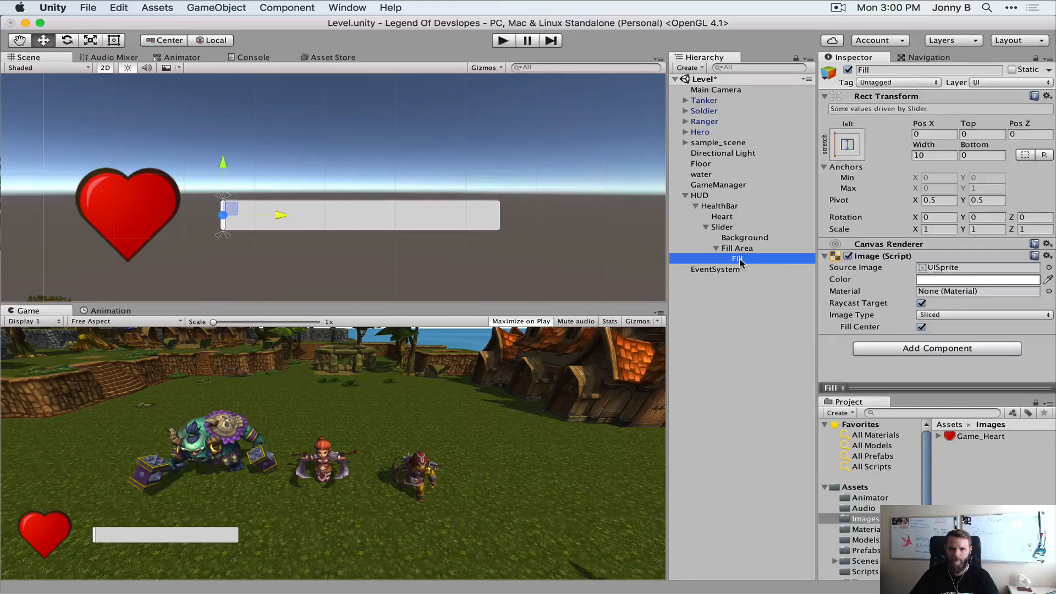
pyautogui.click(999, 280)
pyautogui.click(98, 83)
pyautogui.moveTo(98, 82)
pyautogui.mouseDown()
pyautogui.moveTo(82, 78)
pyautogui.moveTo(93, 92)
pyautogui.mouseUp()
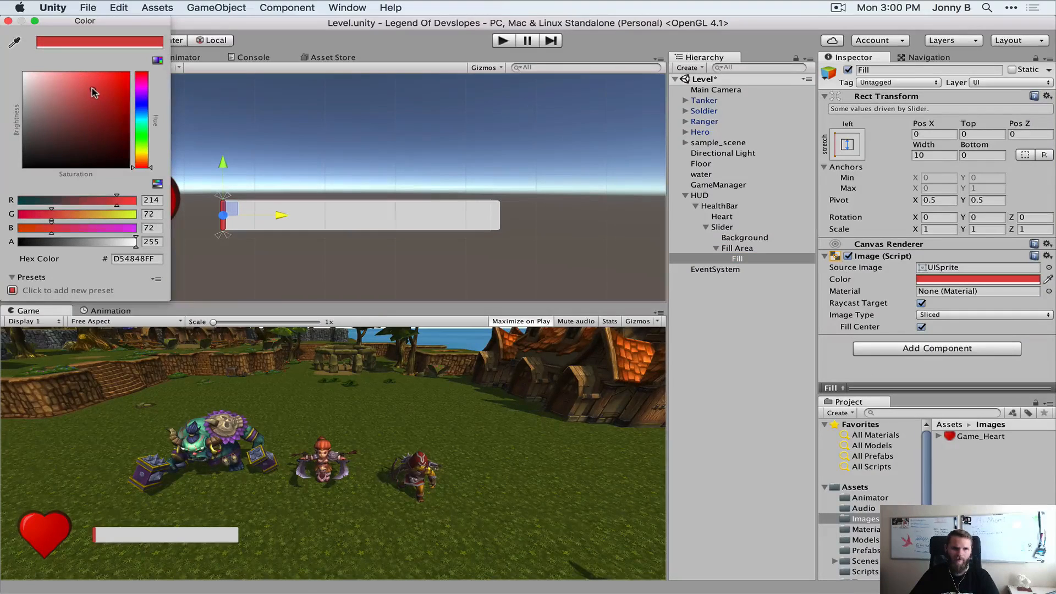
pyautogui.click(7, 22)
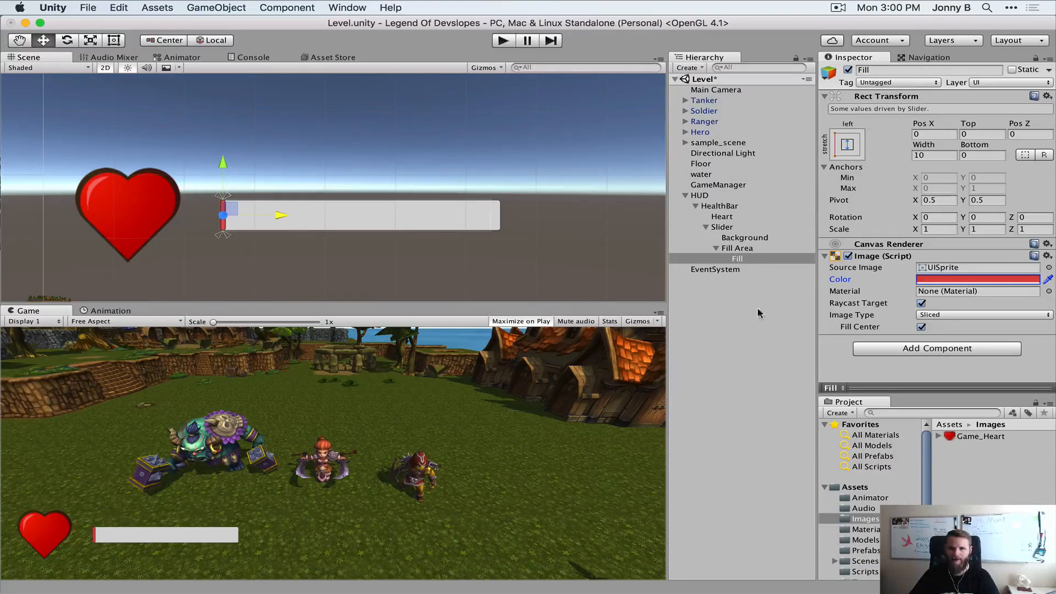
# Set the Slider's Max Value to 100 and try its Value control, leaving it at 0
pyautogui.click(735, 229)
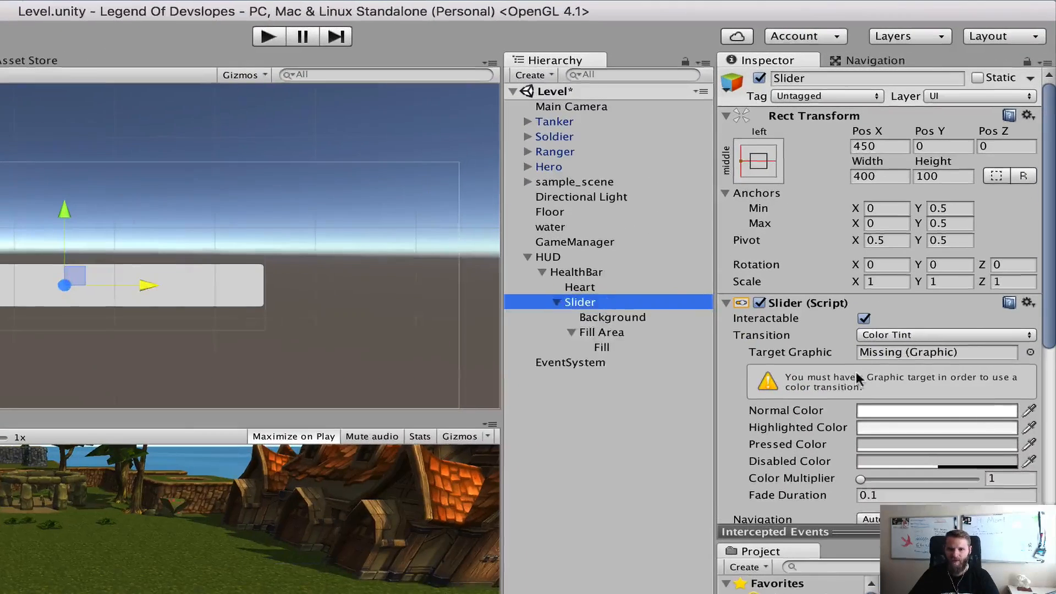
pyautogui.scroll(-8, 856, 372)
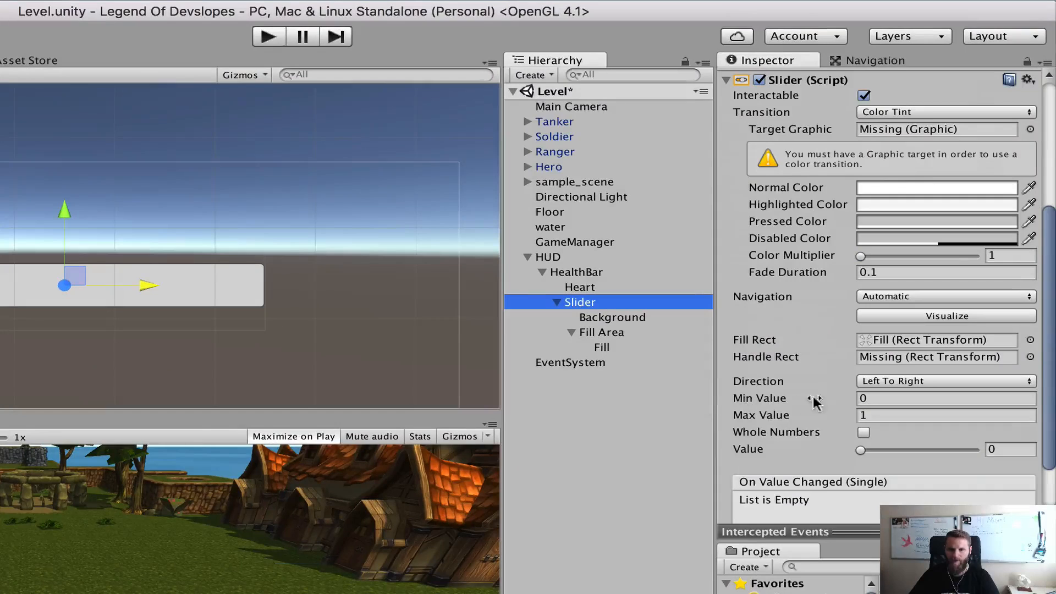
pyautogui.click(875, 417)
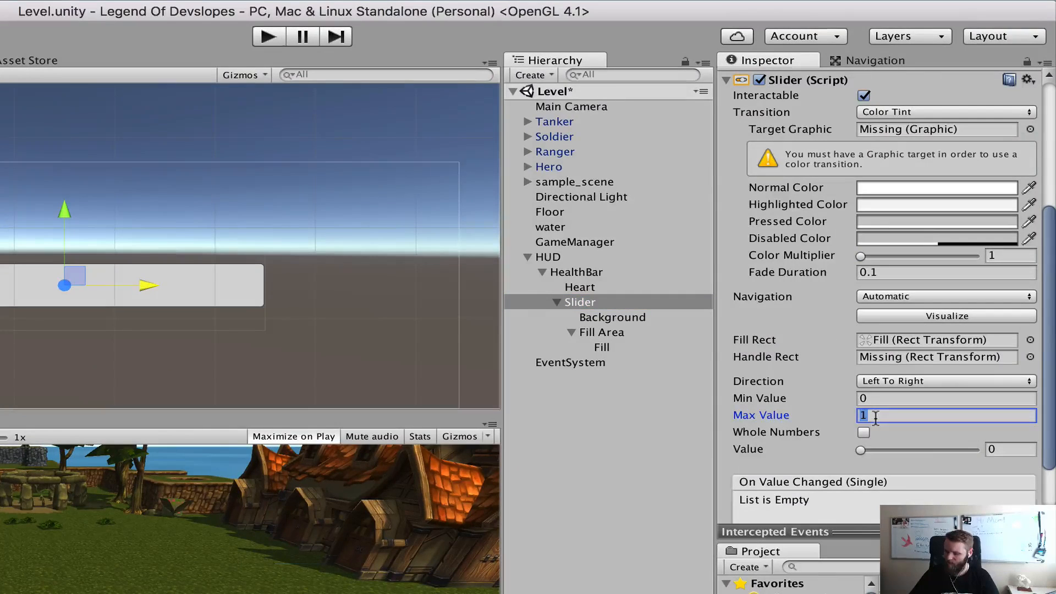
pyautogui.write('00')
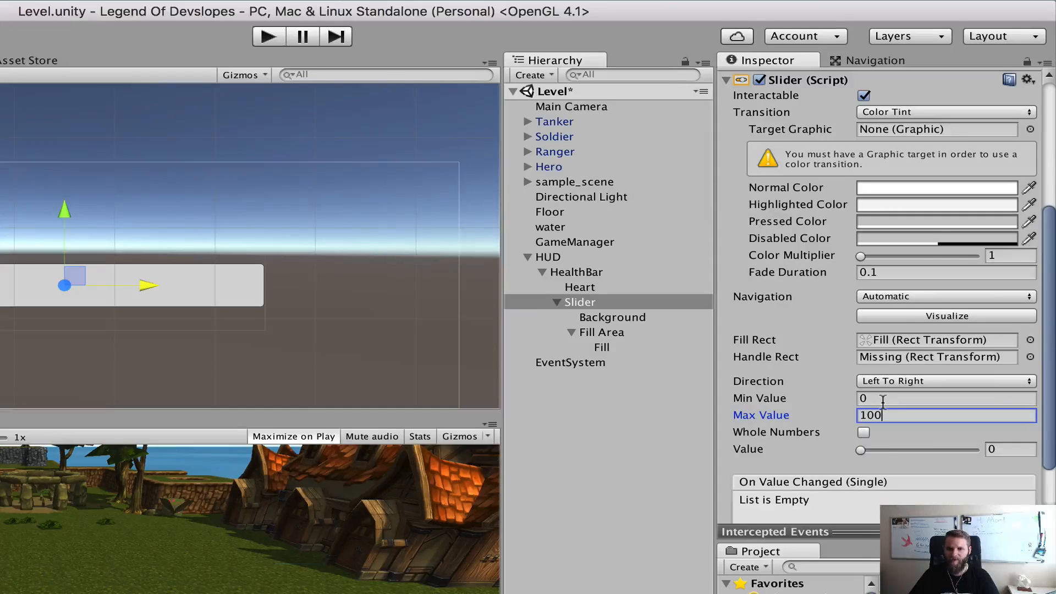
pyautogui.click(861, 450)
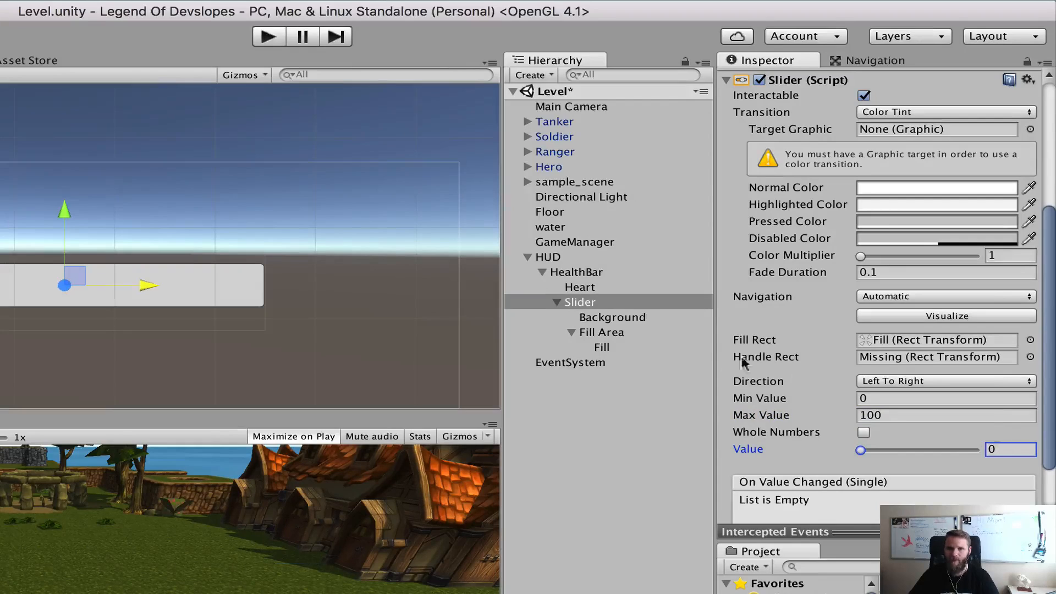
# Set the Width of the Slider's Fill object to 0
pyautogui.click(602, 349)
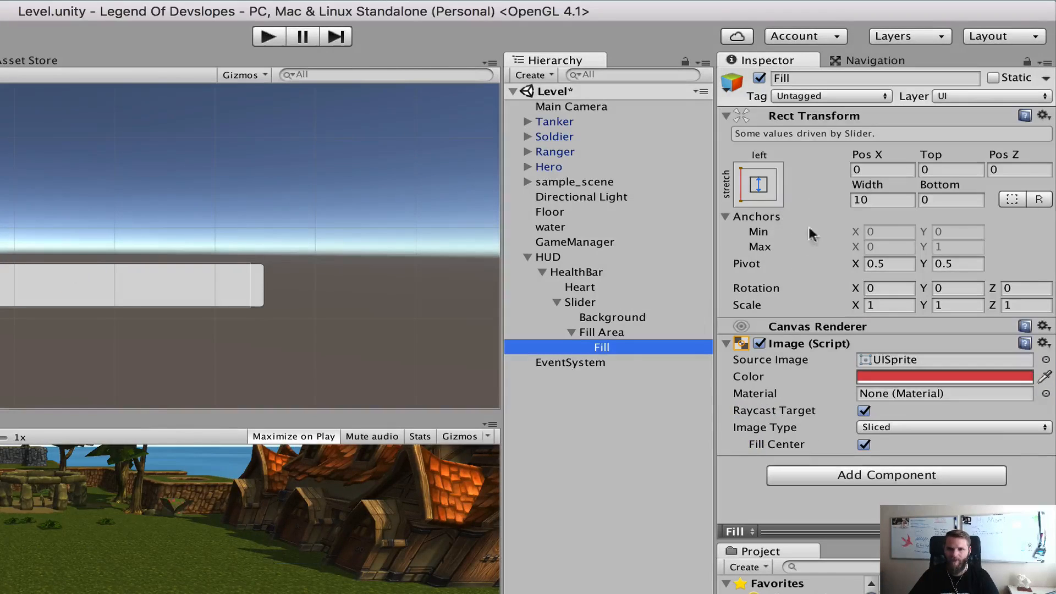
pyautogui.click(876, 201)
pyautogui.write('0')
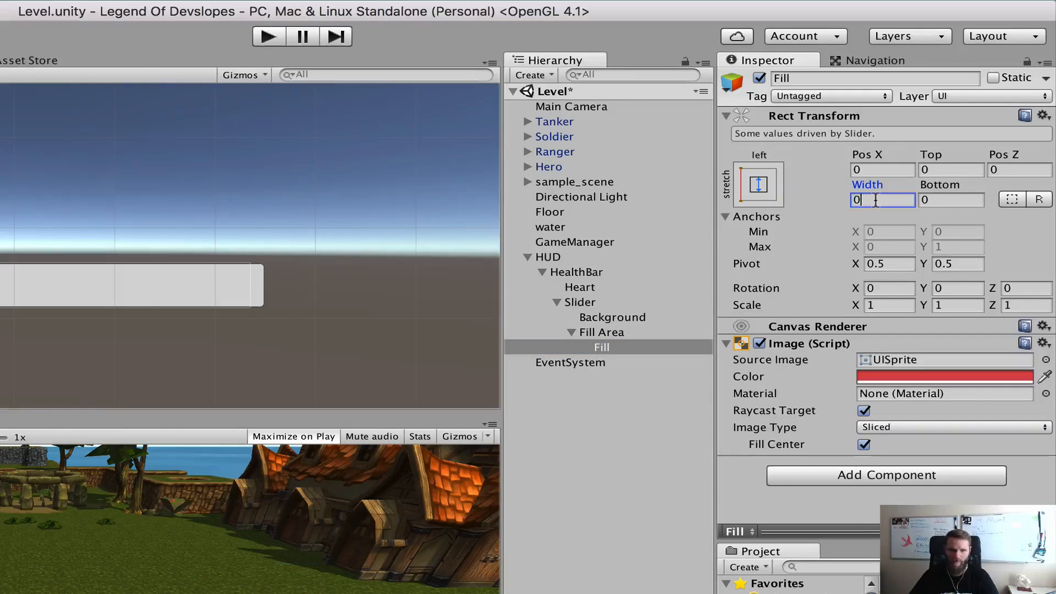
pyautogui.click(614, 347)
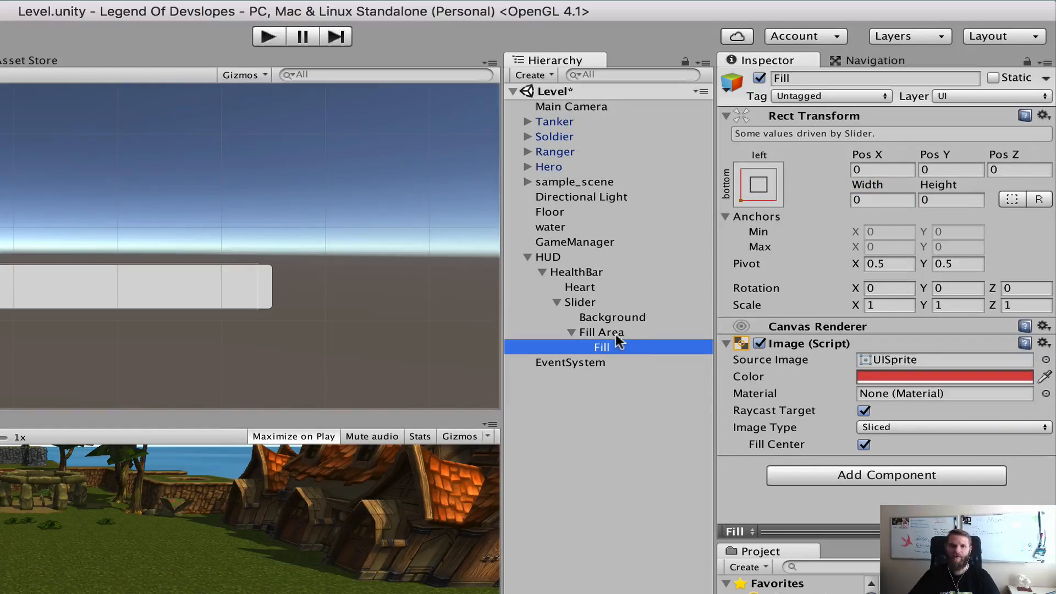
# Set the Fill Area's Left and Right offsets to 0
pyautogui.click(615, 334)
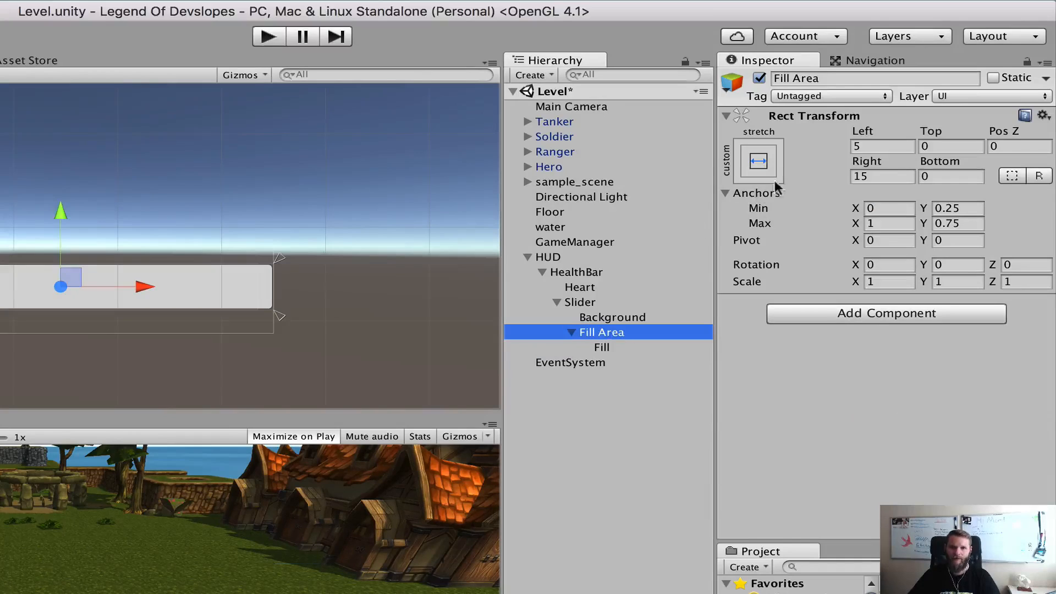
pyautogui.click(875, 146)
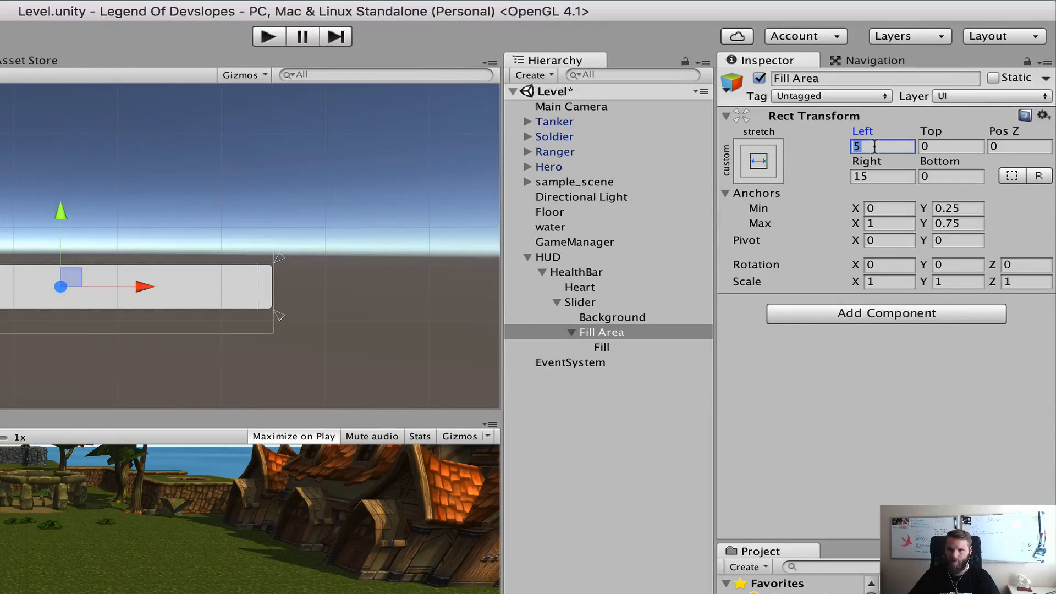
pyautogui.write('0')
pyautogui.click(880, 175)
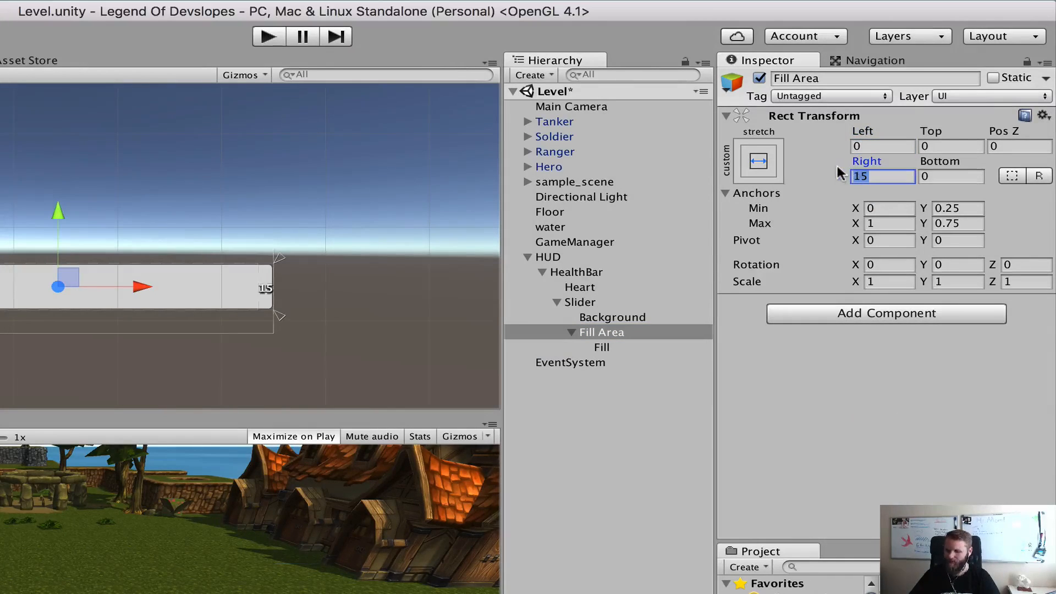
pyautogui.write('0')
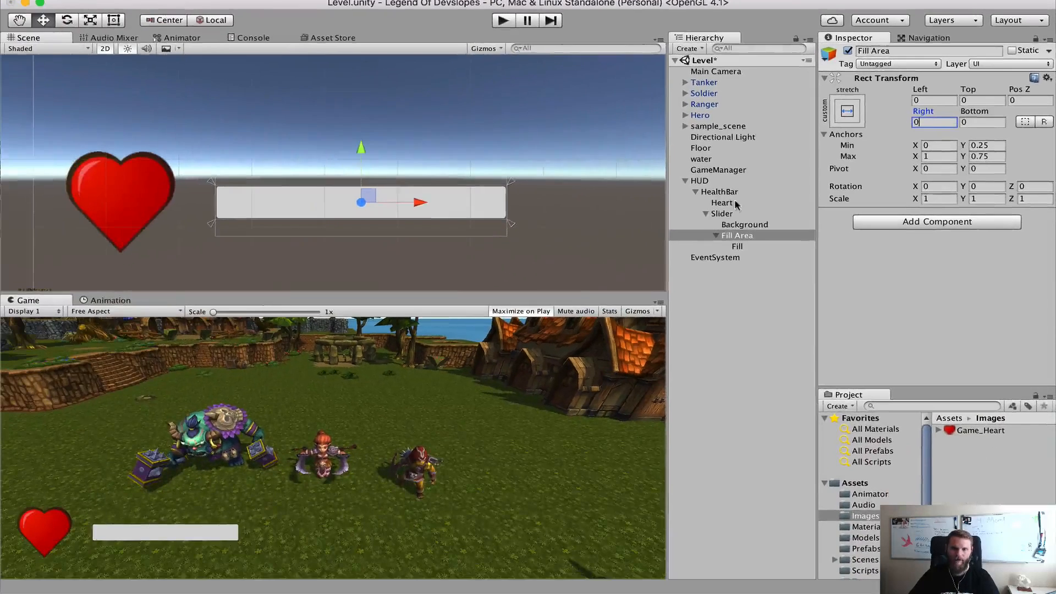
# Test the Slider's fill by varying its Value, return it to 0 and check the whole health bar in the scene
pyautogui.click(722, 214)
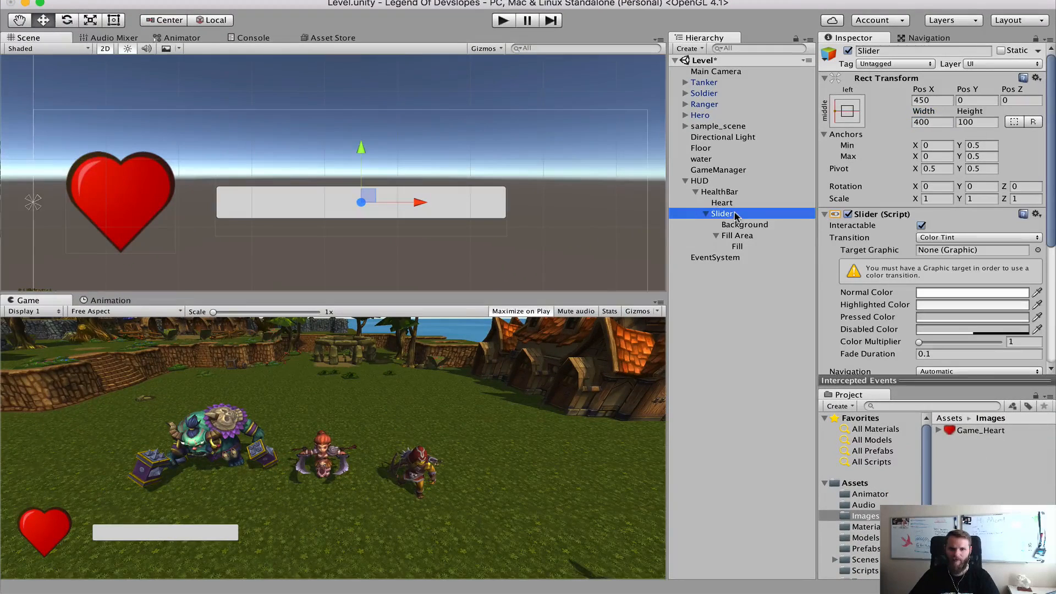
pyautogui.scroll(-5, 935, 240)
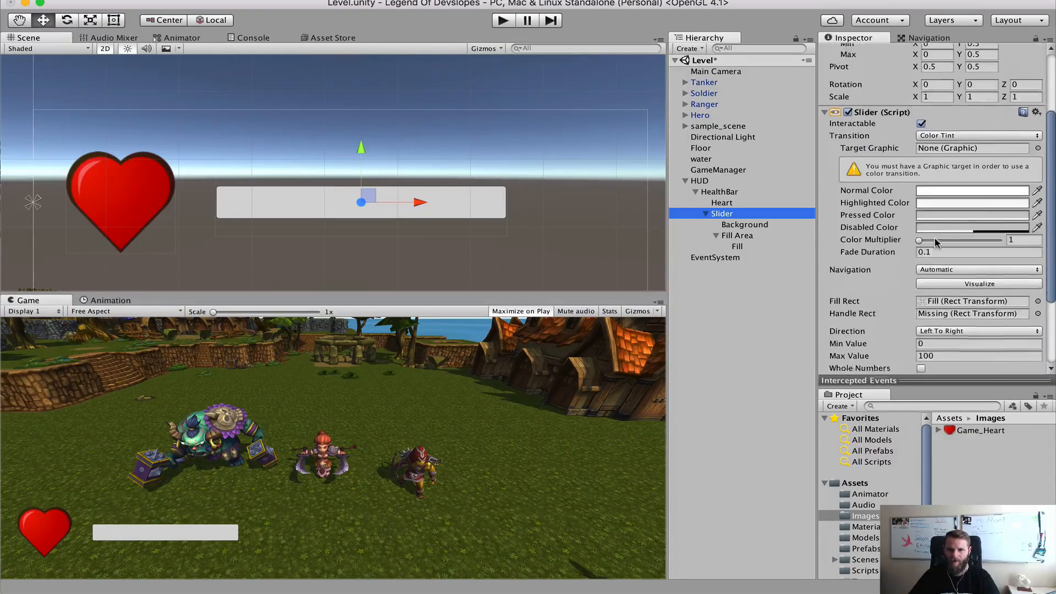
pyautogui.scroll(-1, 935, 241)
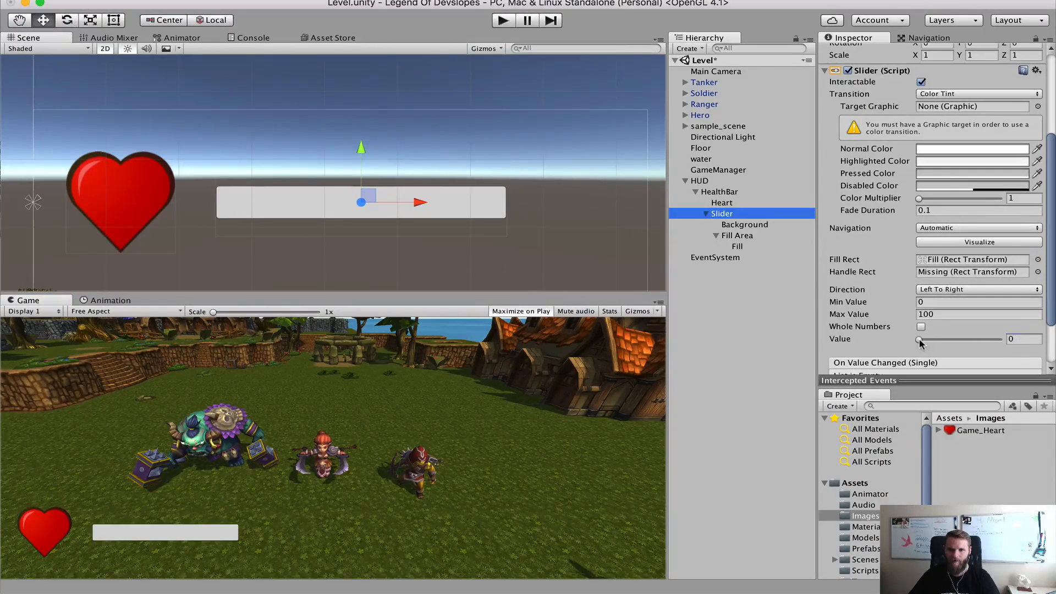
pyautogui.moveTo(920, 341)
pyautogui.mouseDown()
pyautogui.moveTo(1010, 351)
pyautogui.moveTo(918, 344)
pyautogui.moveTo(1007, 346)
pyautogui.moveTo(930, 342)
pyautogui.moveTo(904, 321)
pyautogui.mouseUp()
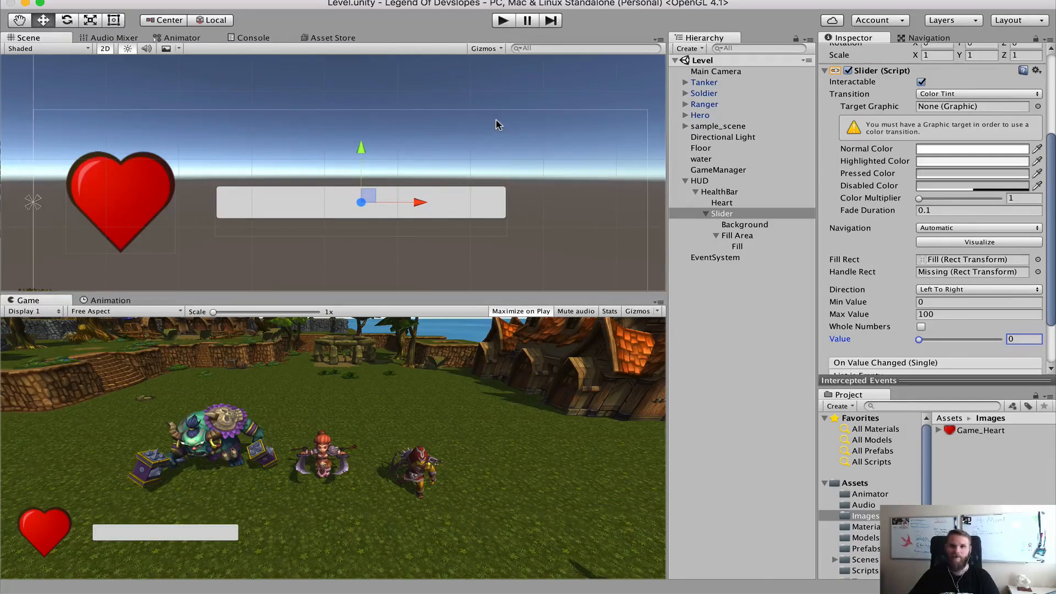
pyautogui.scroll(-4, 496, 126)
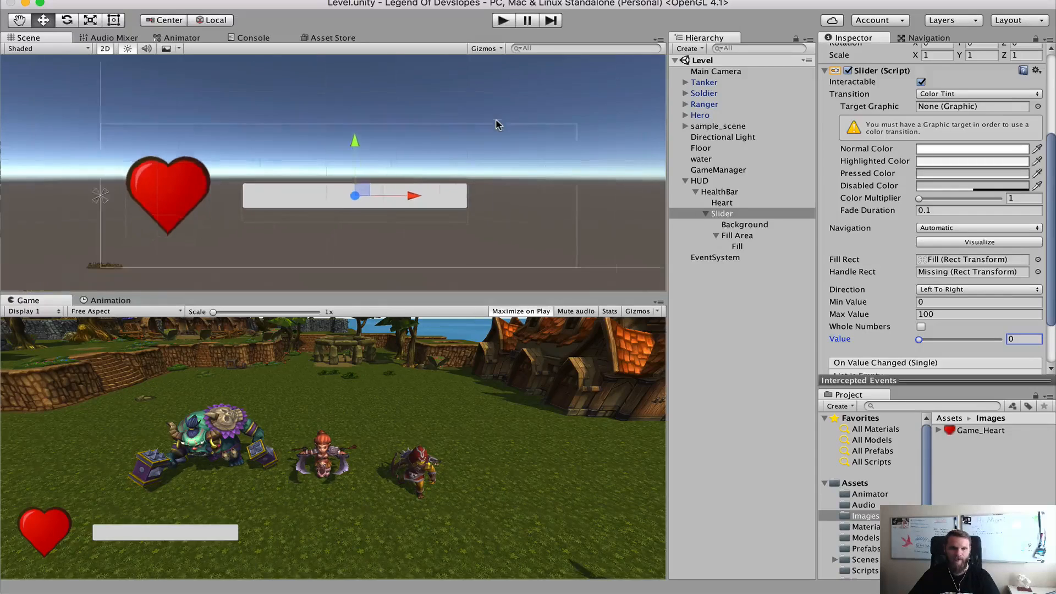
pyautogui.scroll(-3, 497, 125)
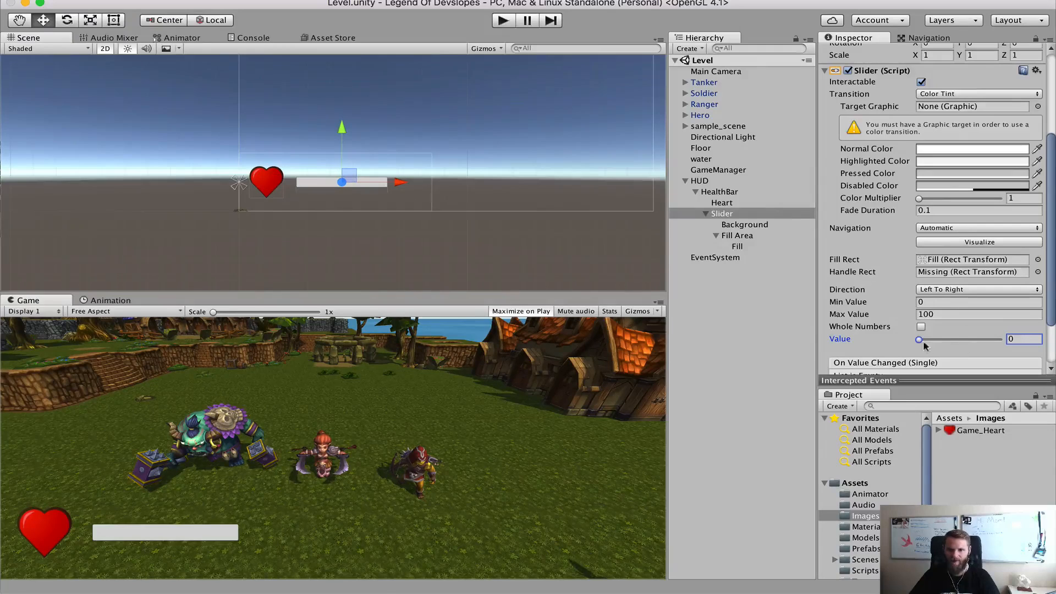
# Set the Slider's Value to 100 so the health bar is completely filled
pyautogui.moveTo(920, 341); pyautogui.dragTo(999, 343)
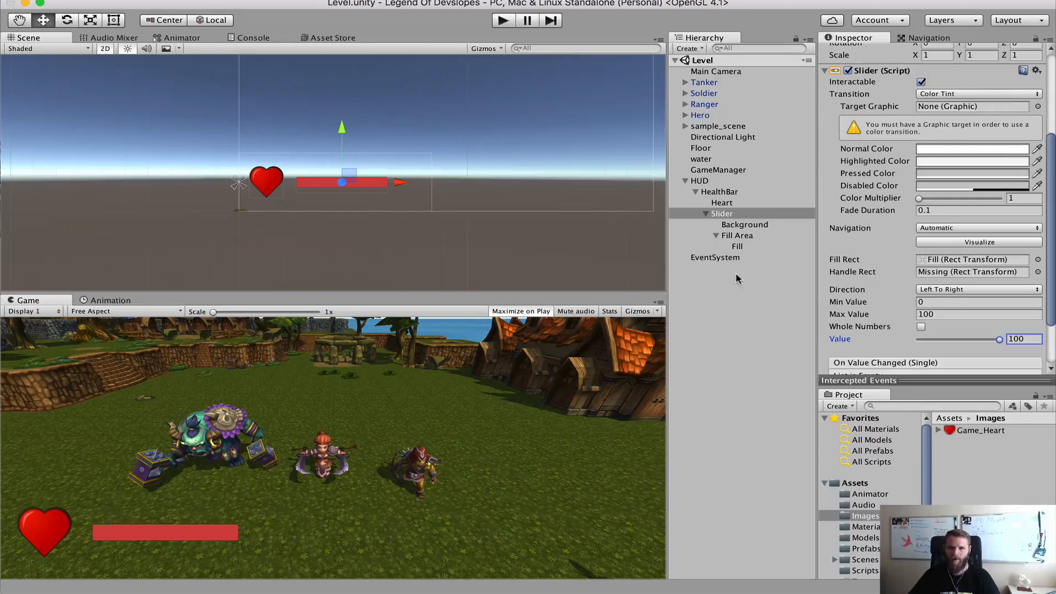
# Open the PlayerHealth script from the project's Scripts folder in MonoDevelop
pyautogui.moveTo(927, 451); pyautogui.dragTo(924, 493)
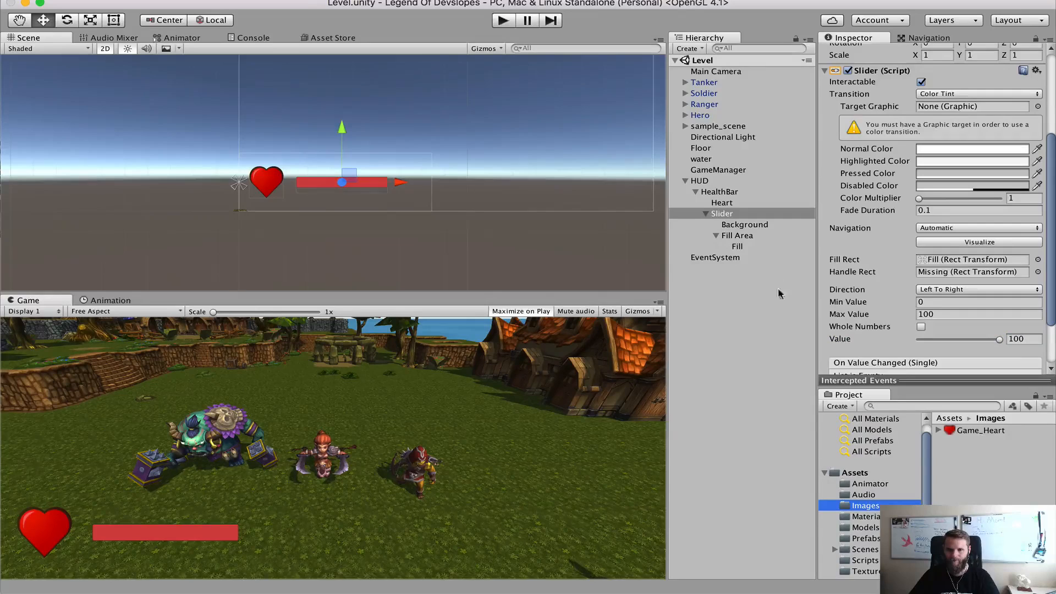
pyautogui.click(878, 560)
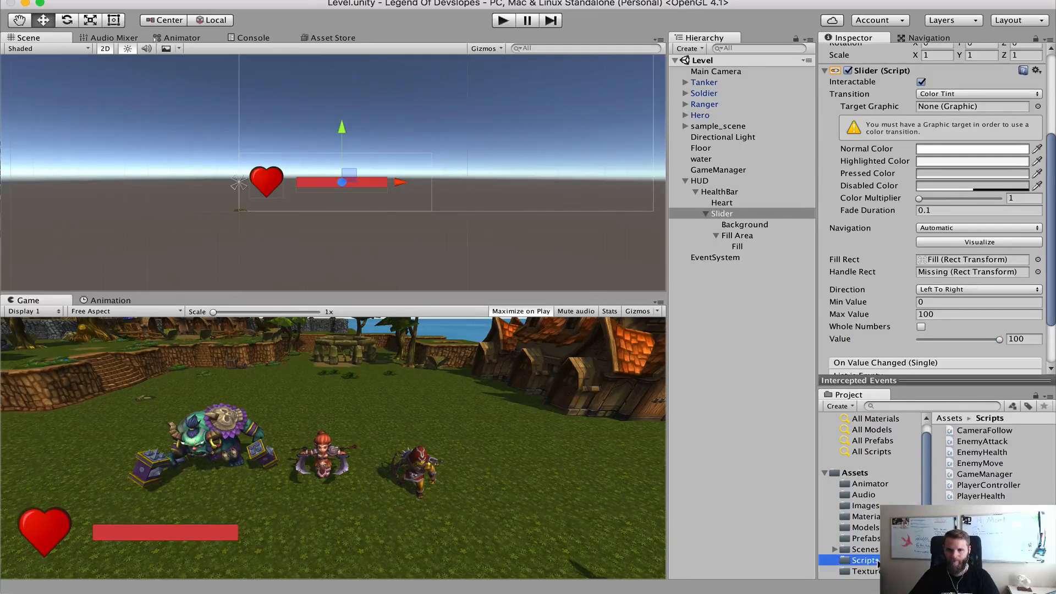
pyautogui.doubleClick(975, 495)
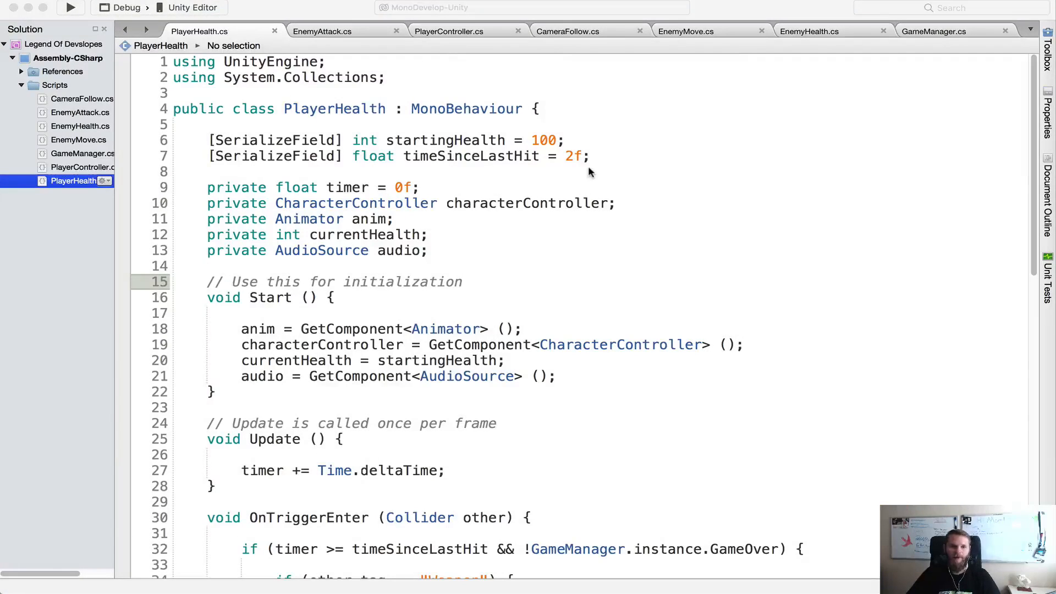
# Declare a [SerializeField] Slider field named healthSlider below timeSinceLastHit, with the UnityEngine.UI namespace imported
pyautogui.click(600, 156)
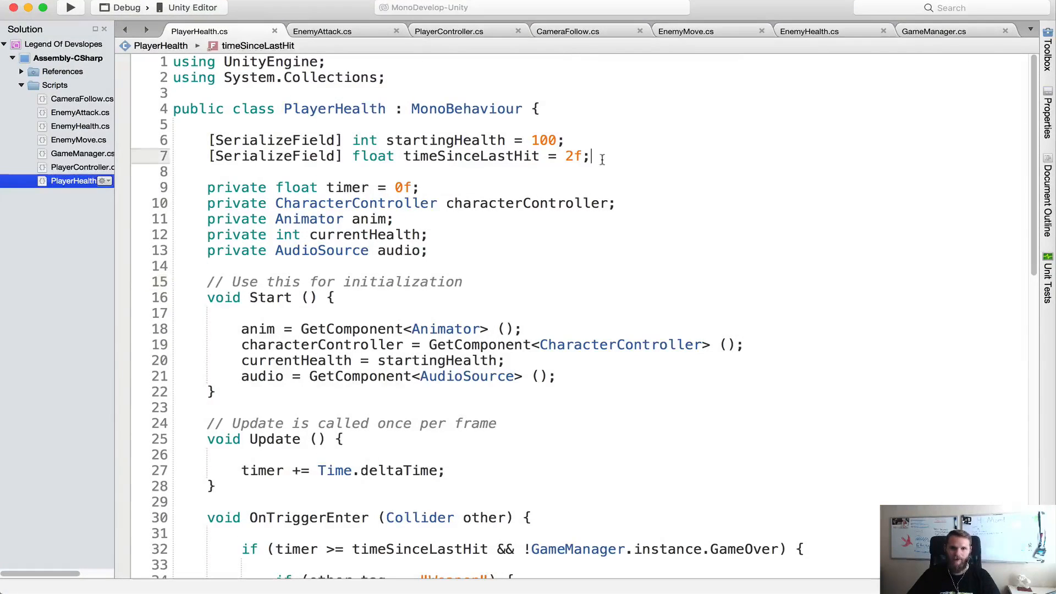
pyautogui.press('Return')
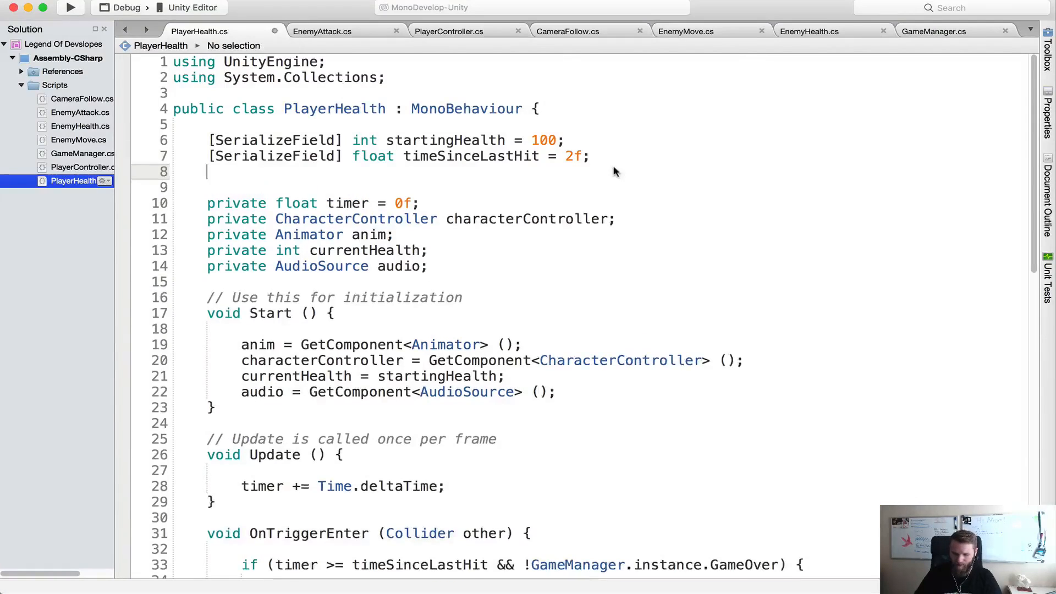
pyautogui.write('[Serizli')
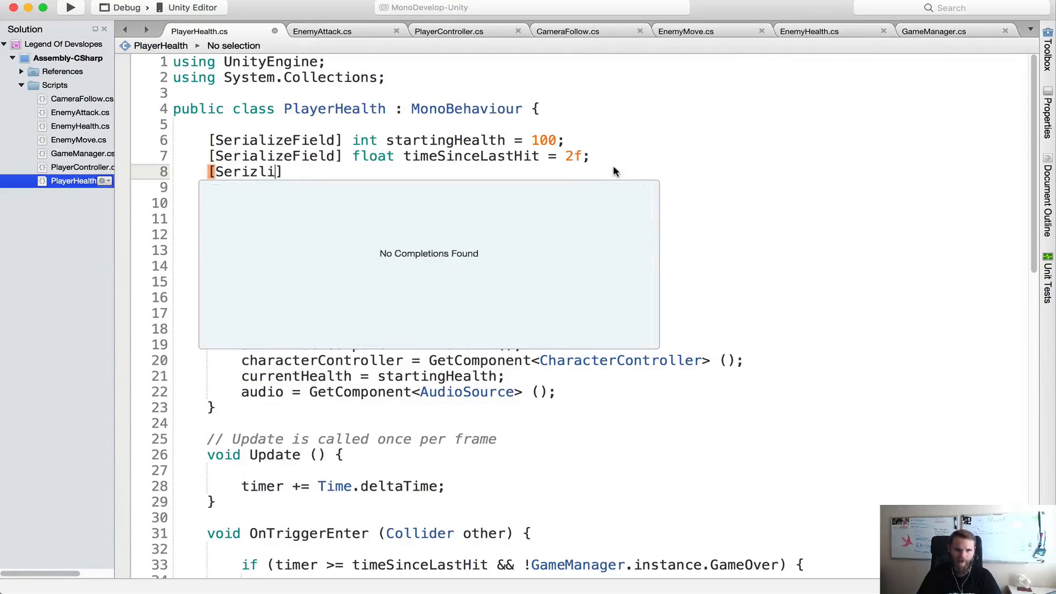
pyautogui.press('BackSpace')
pyautogui.press('BackSpace')
pyautogui.press('BackSpace')
pyautogui.press('BackSpace')
pyautogui.write('iali')
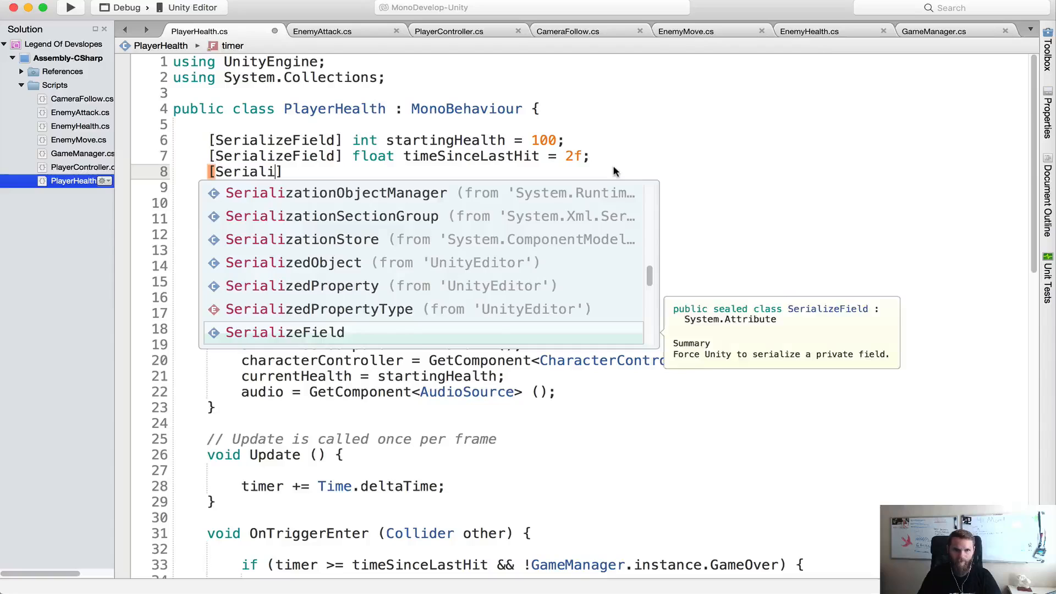
pyautogui.press('Return')
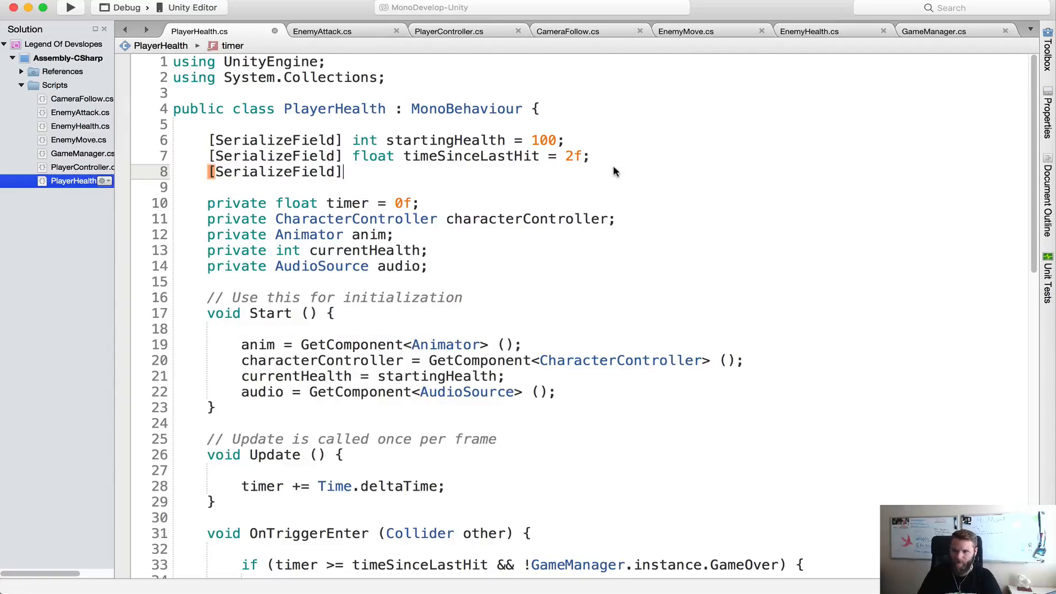
pyautogui.write('Slid')
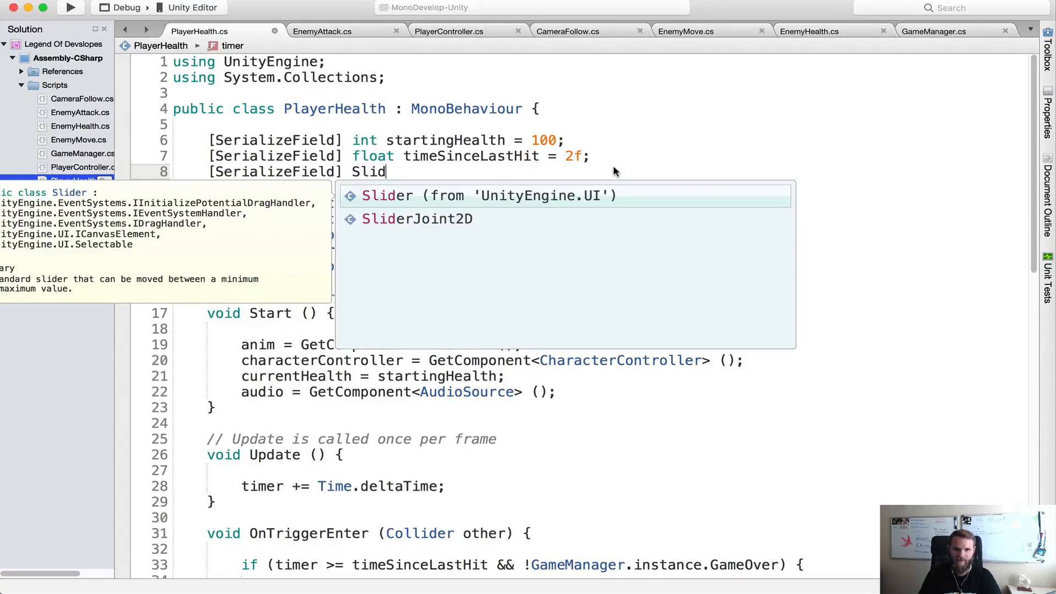
pyautogui.press('Return')
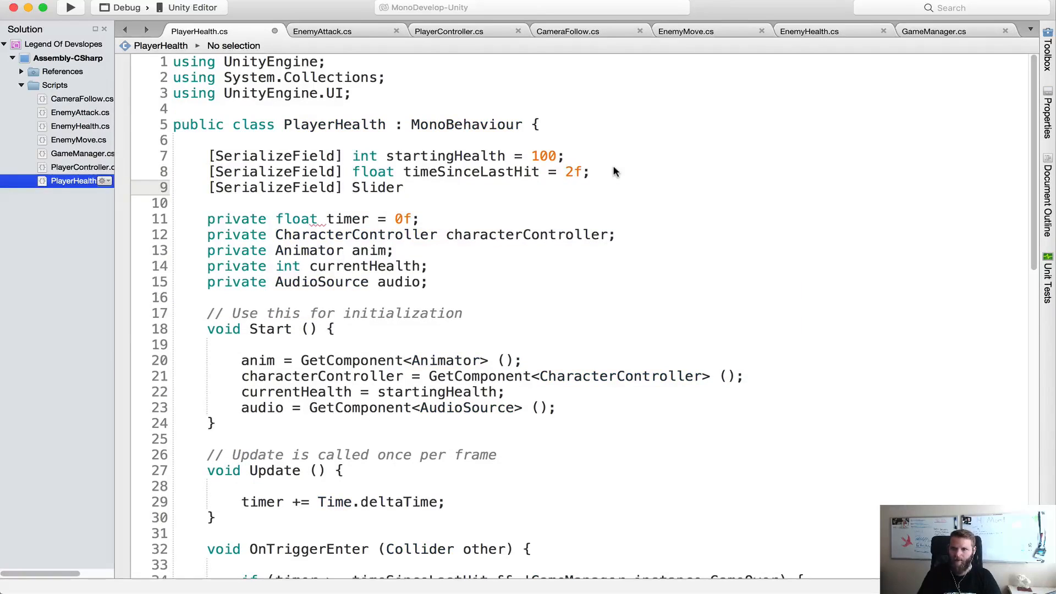
pyautogui.write('healthSlider')
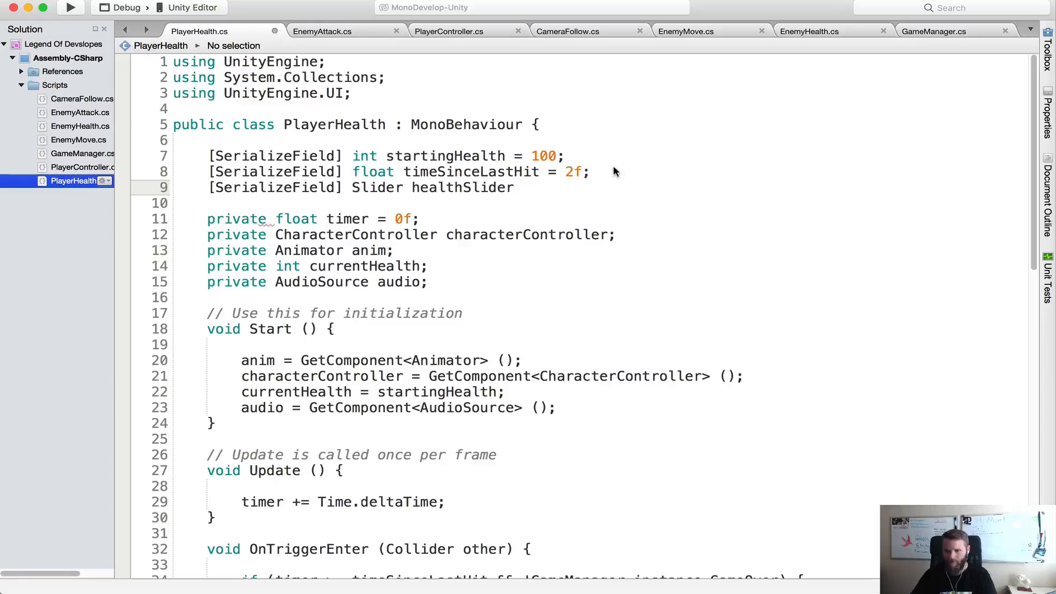
pyautogui.write(';')
pyautogui.click(361, 94)
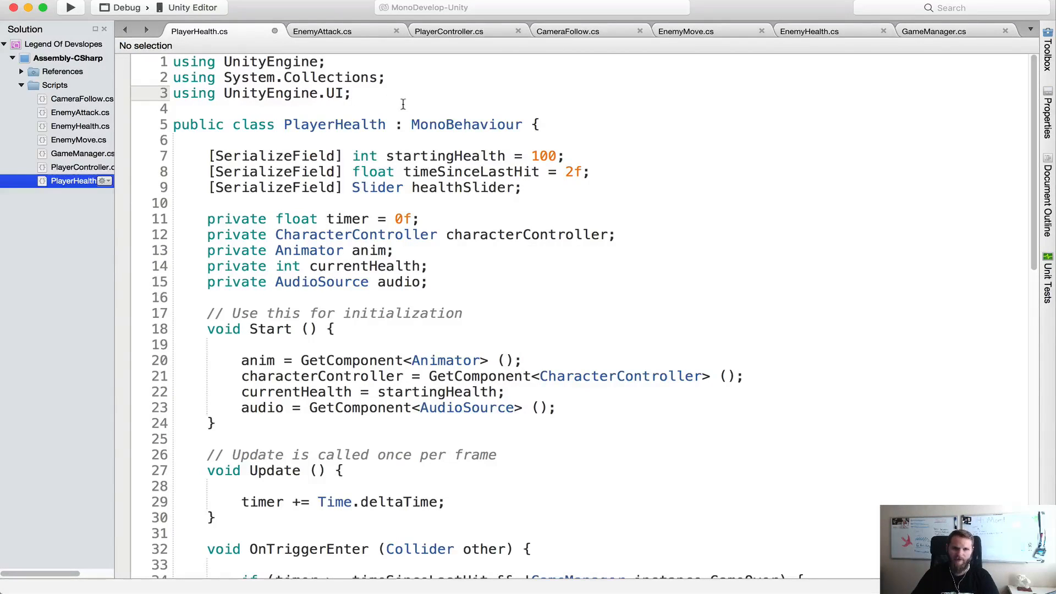
pyautogui.click(553, 189)
# Add an empty void Awake() method between the private audio field and the Start method
pyautogui.scroll(-2, 553, 225)
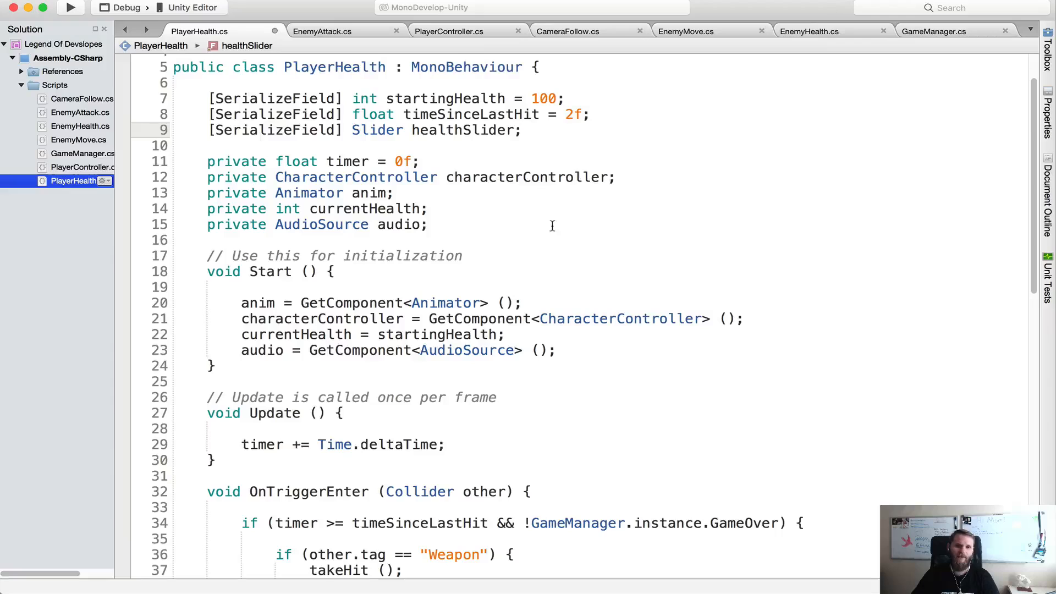
pyautogui.click(497, 227)
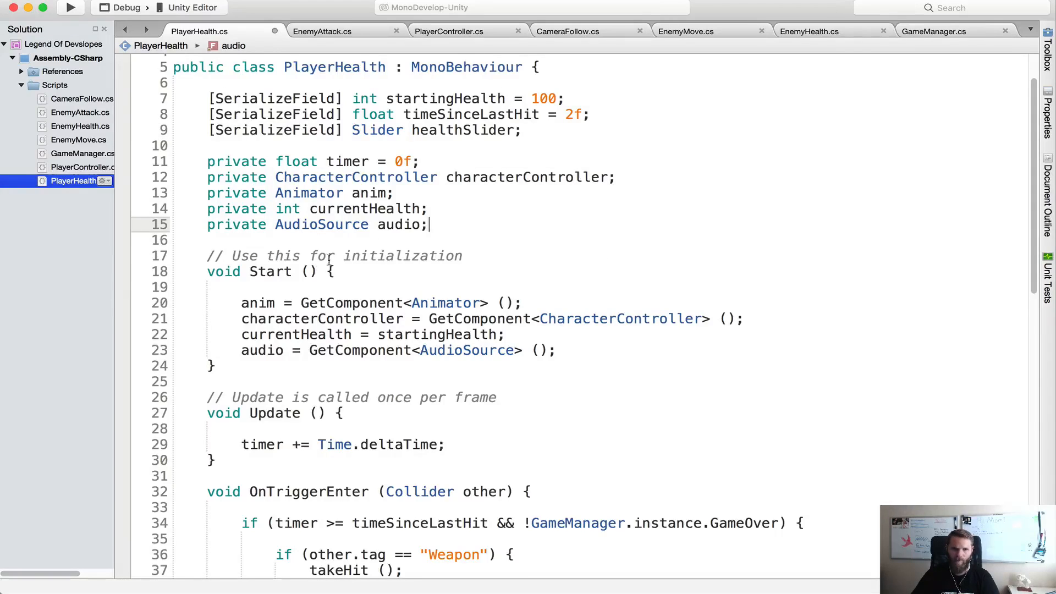
pyautogui.press('Return')
pyautogui.press('Return')
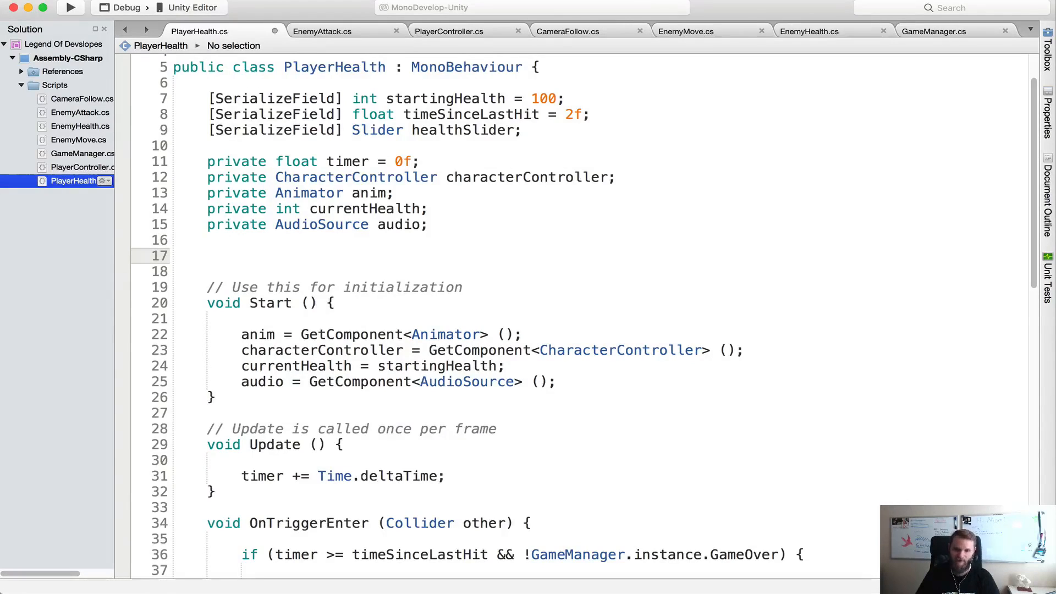
pyautogui.write('void Awake')
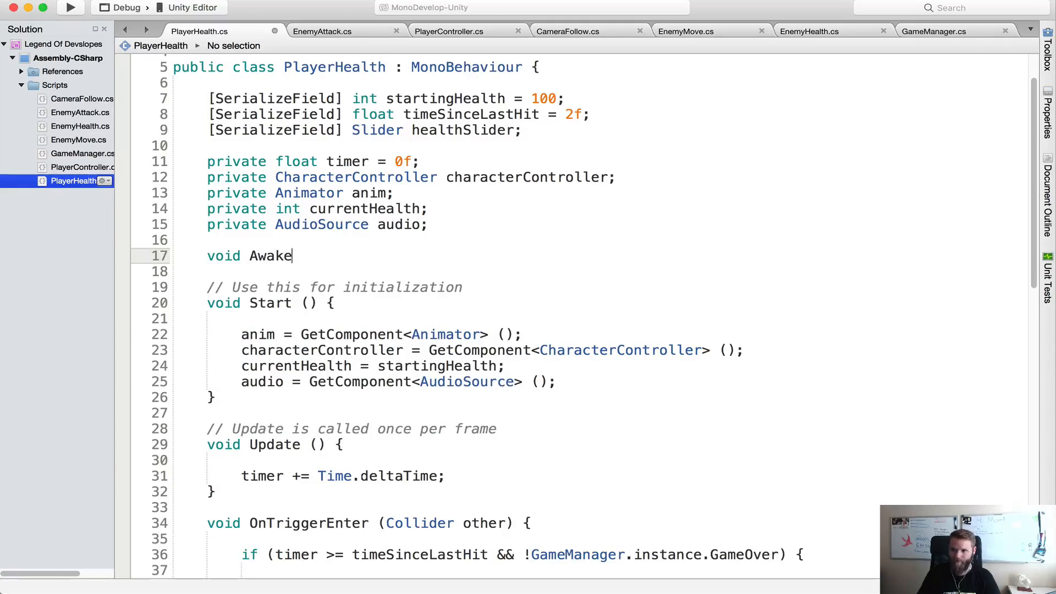
pyautogui.write('{')
pyautogui.press('Return')
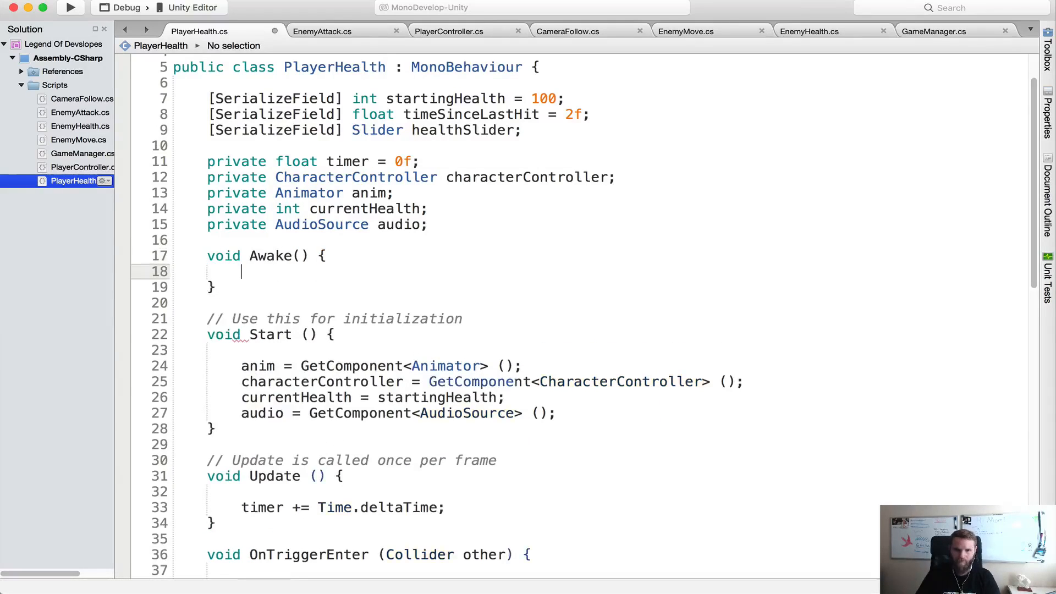
# Add Assert.IsNotNull (healthSlider); inside Awake, with the UnityEngine.Assertions namespace imported
pyautogui.write('Assert')
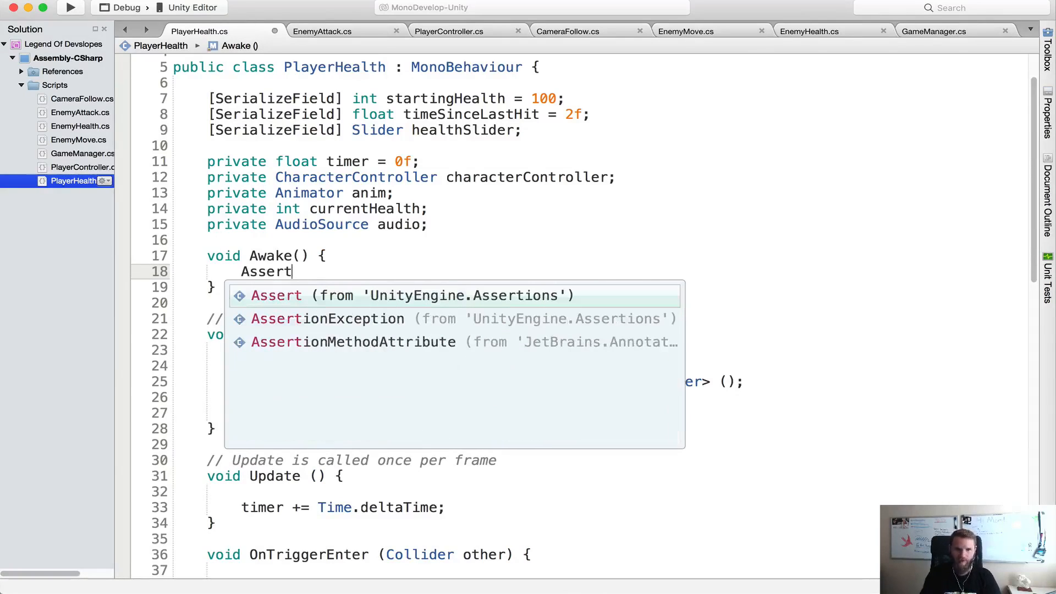
pyautogui.write('.Is')
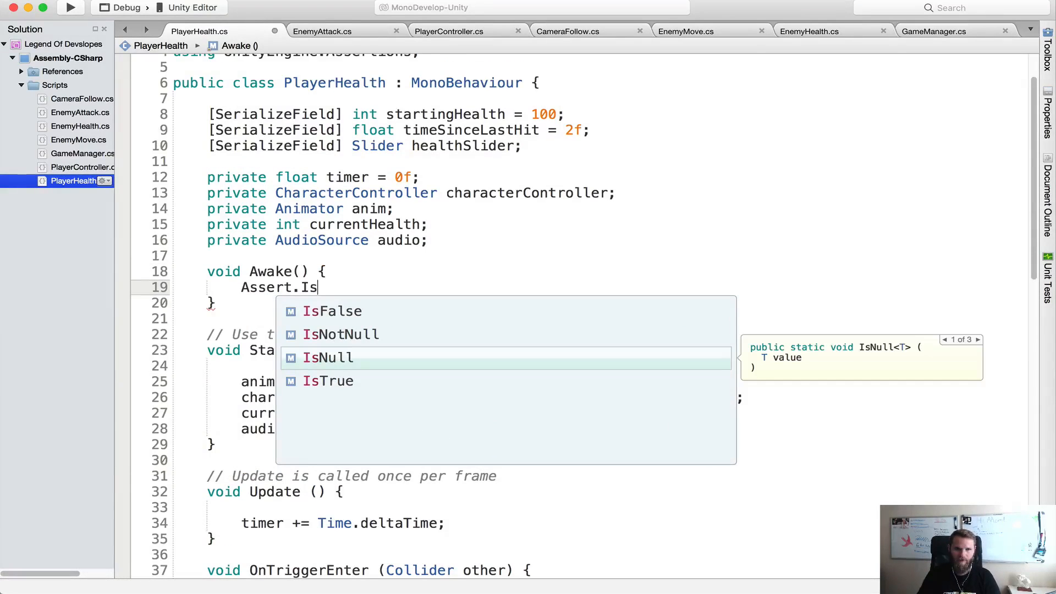
pyautogui.press('Up')
pyautogui.press('Return')
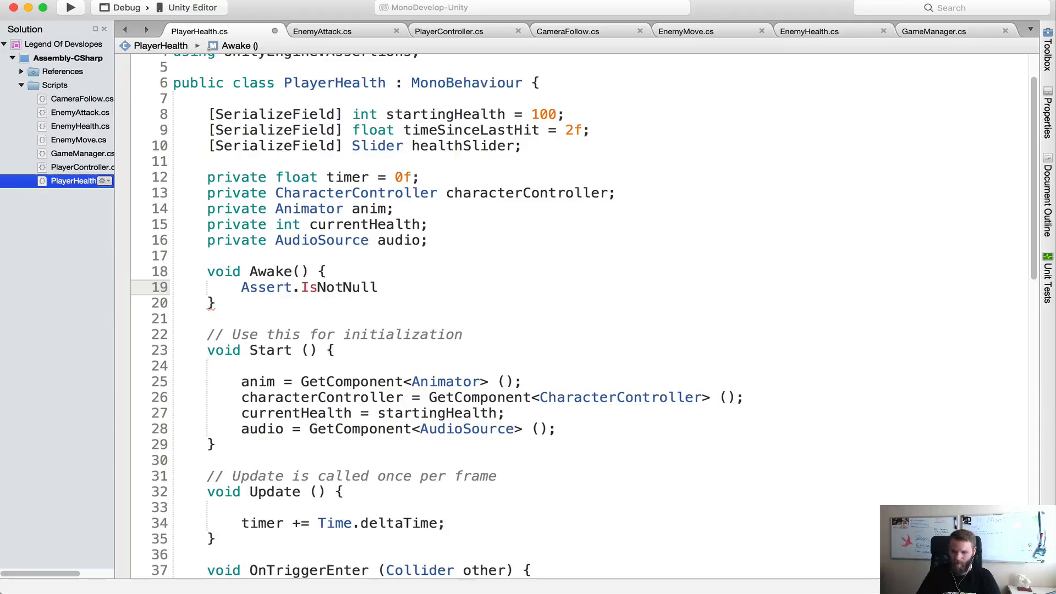
pyautogui.write('(heal')
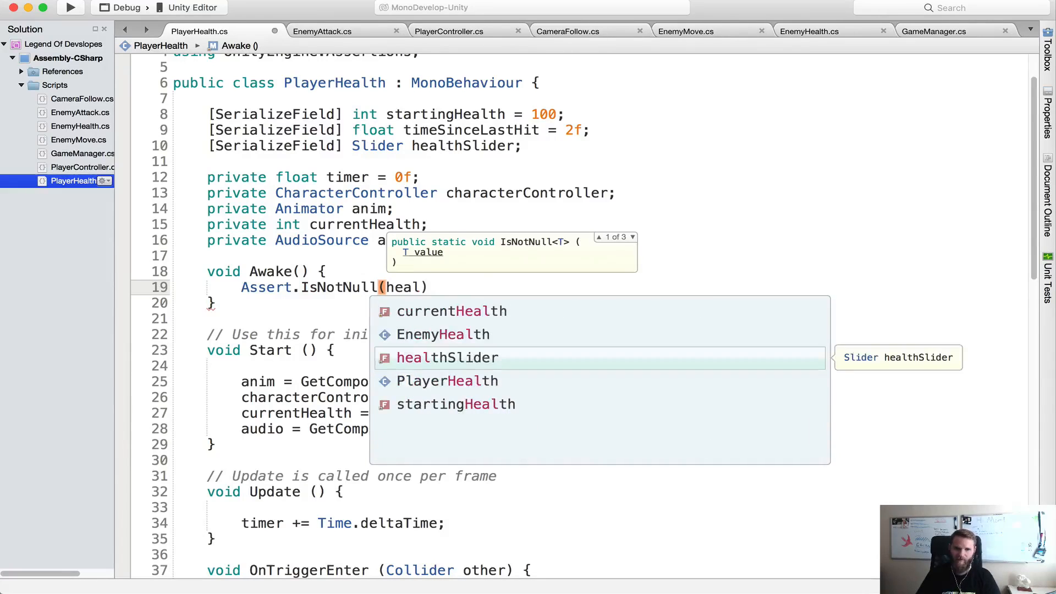
pyautogui.write(');')
# Check the UnityEngine.Assertions import at the start of the PlayerHealth script and save the script
pyautogui.click(477, 237)
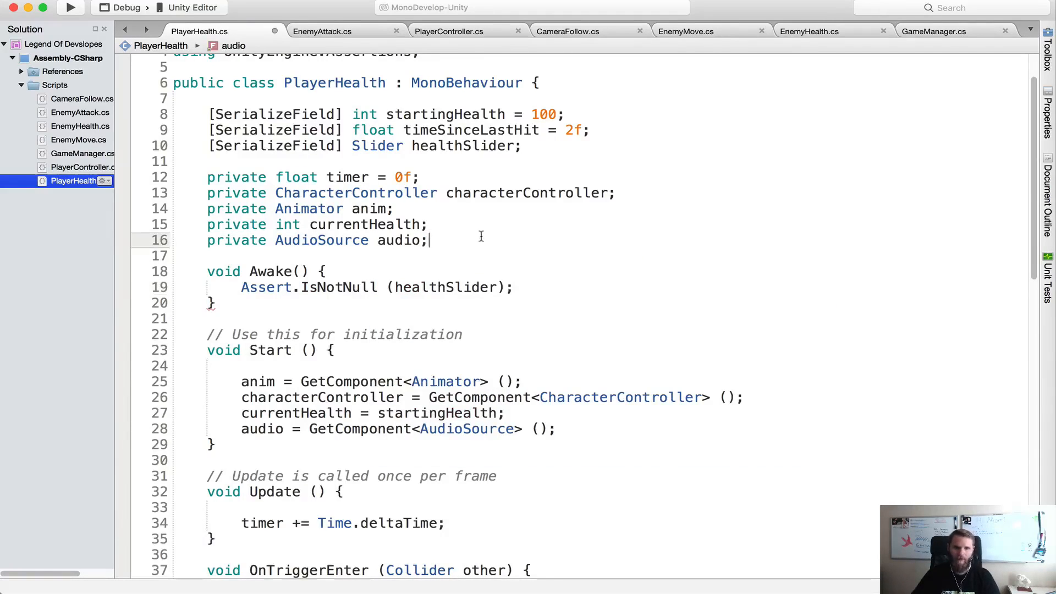
pyautogui.scroll(2, 457, 269)
pyautogui.moveTo(225, 113); pyautogui.dragTo(368, 110)
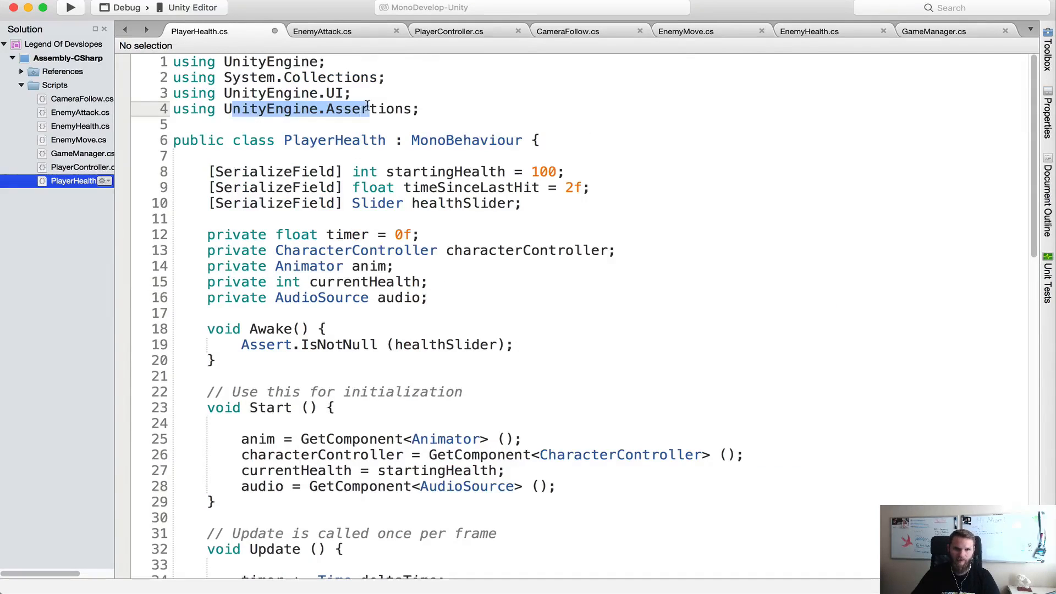
pyautogui.click(463, 105)
pyautogui.scroll(-3, 532, 224)
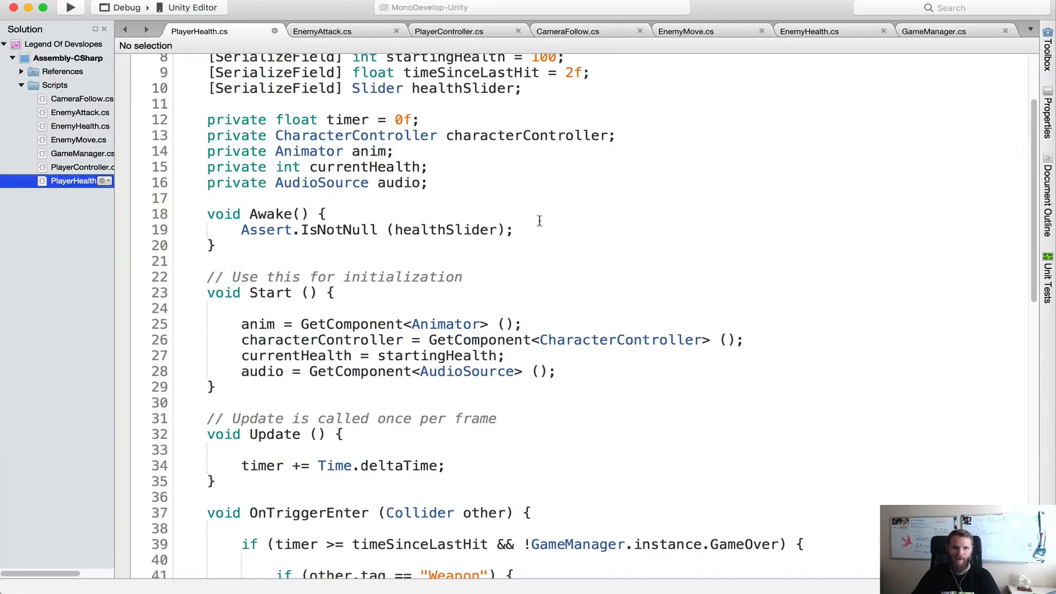
pyautogui.press('super+s')
# In takeHit, add healthSlider.value = currentHealth; directly after currentHealth -= 10; and save the script
pyautogui.scroll(-15, 632, 246)
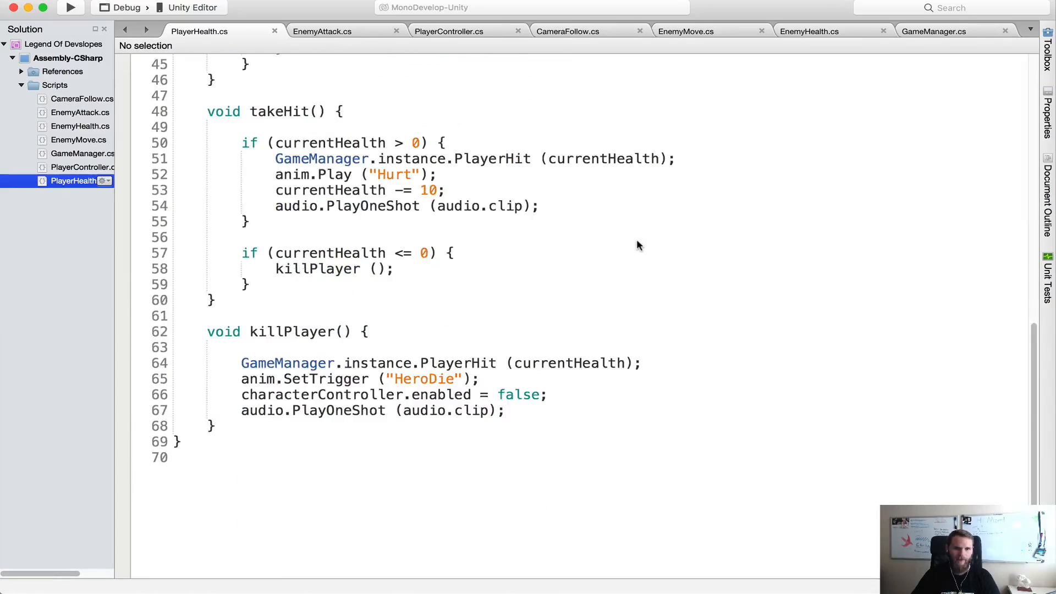
pyautogui.scroll(4, 637, 244)
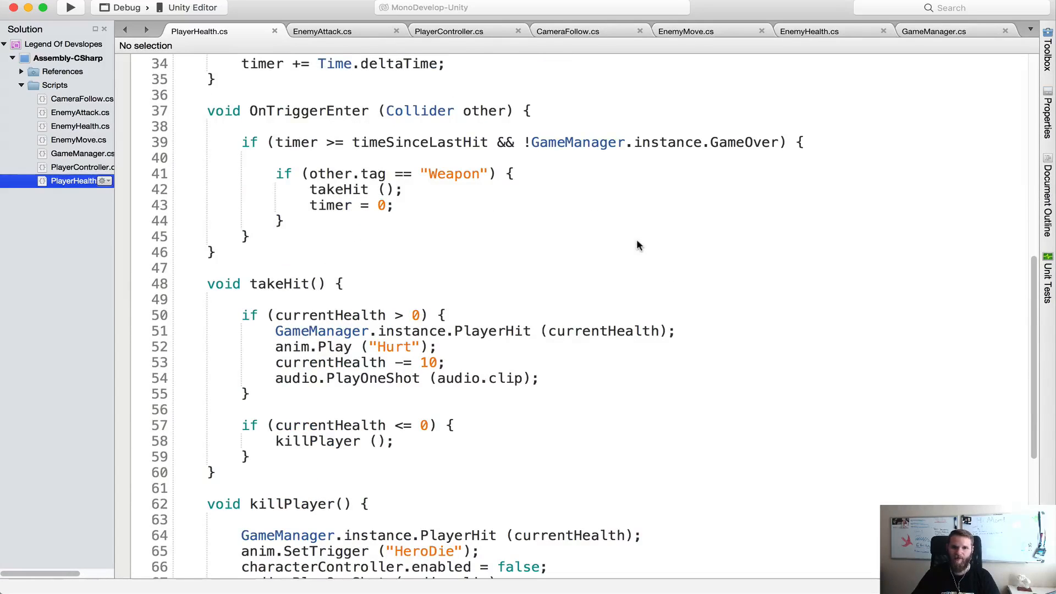
pyautogui.scroll(-3, 637, 242)
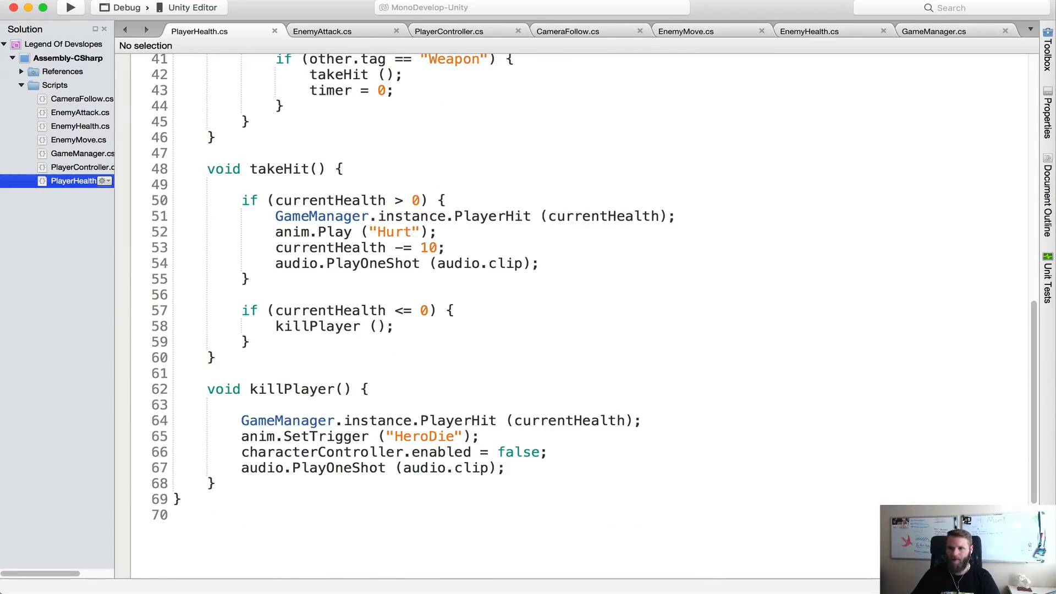
pyautogui.click(466, 248)
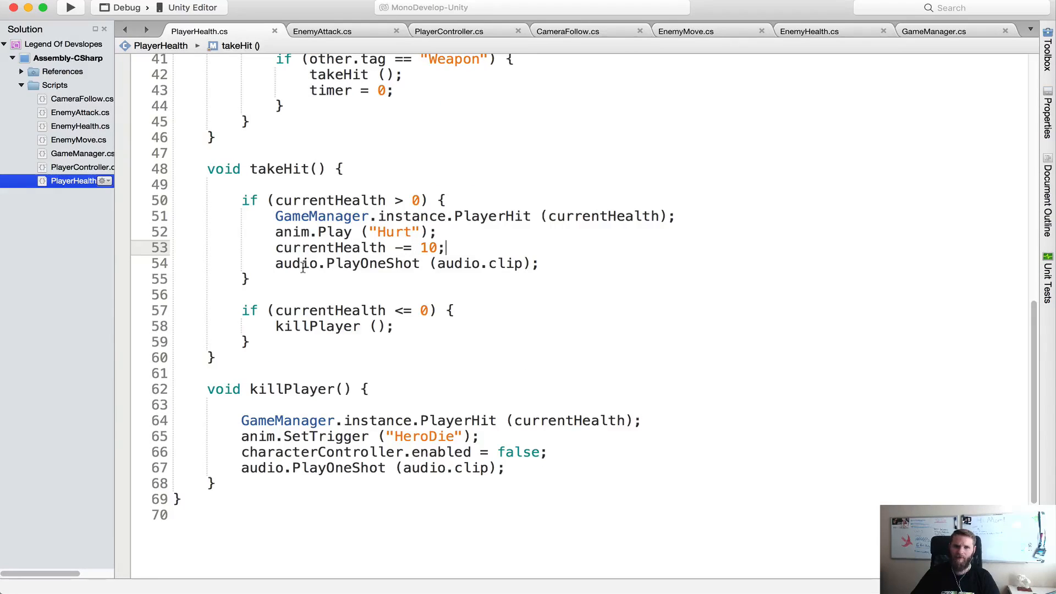
pyautogui.press('Return')
pyautogui.write('heal')
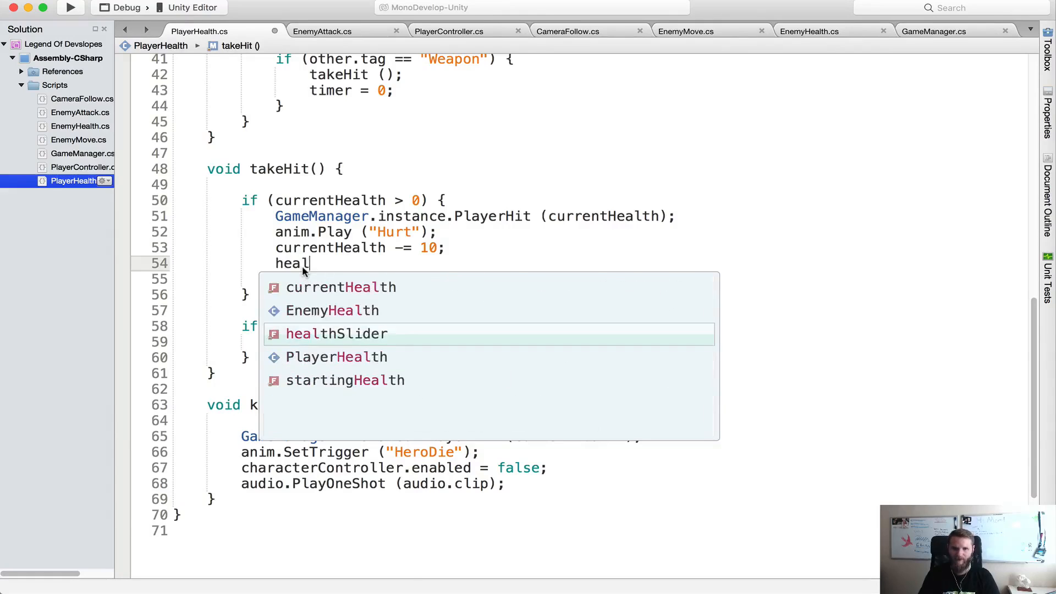
pyautogui.write('thSlider.va')
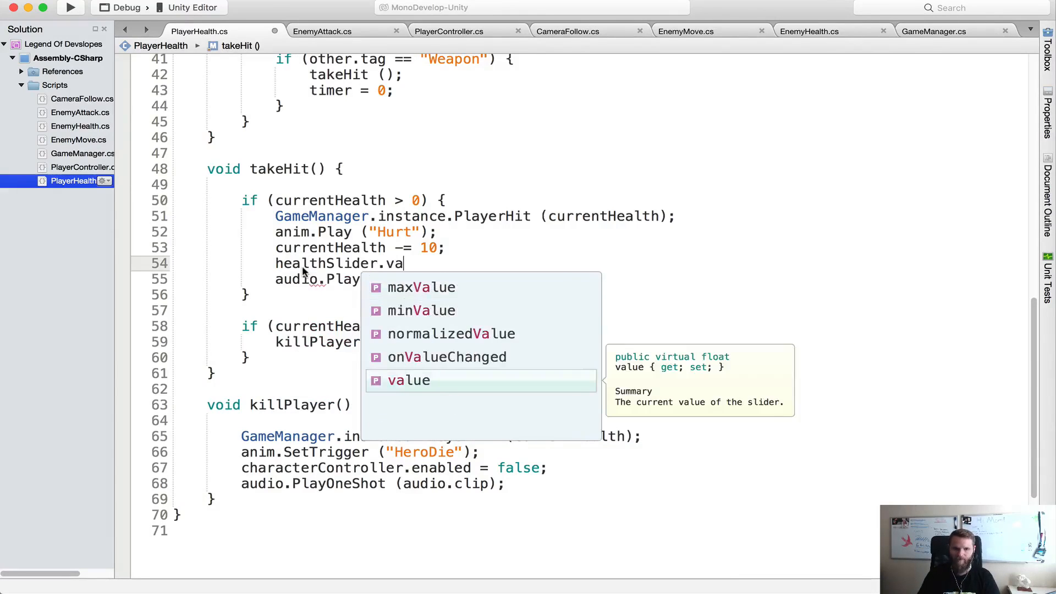
pyautogui.press('Return')
pyautogui.write('= cur')
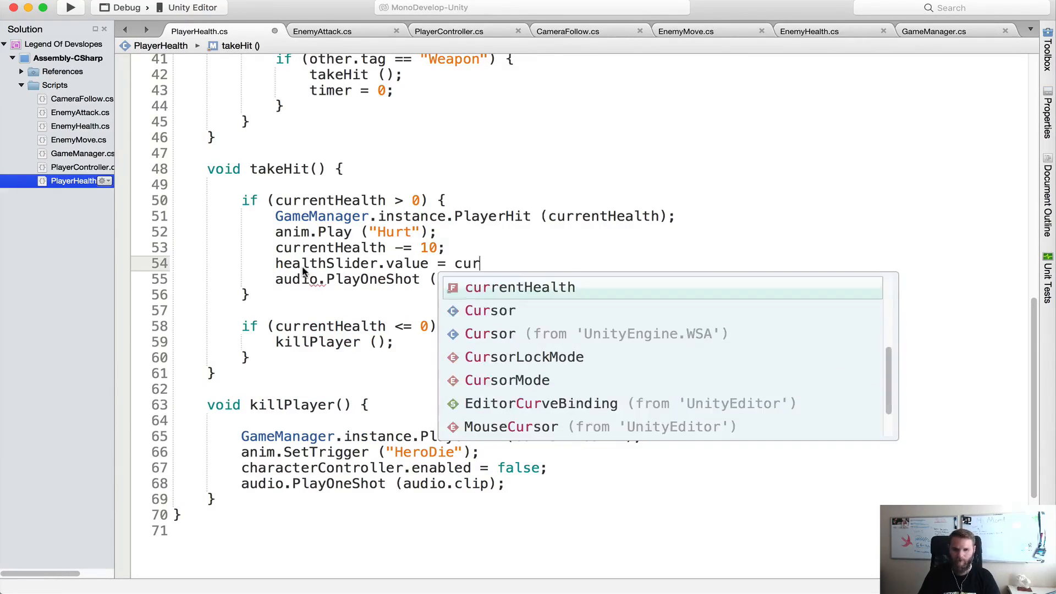
pyautogui.press('Return')
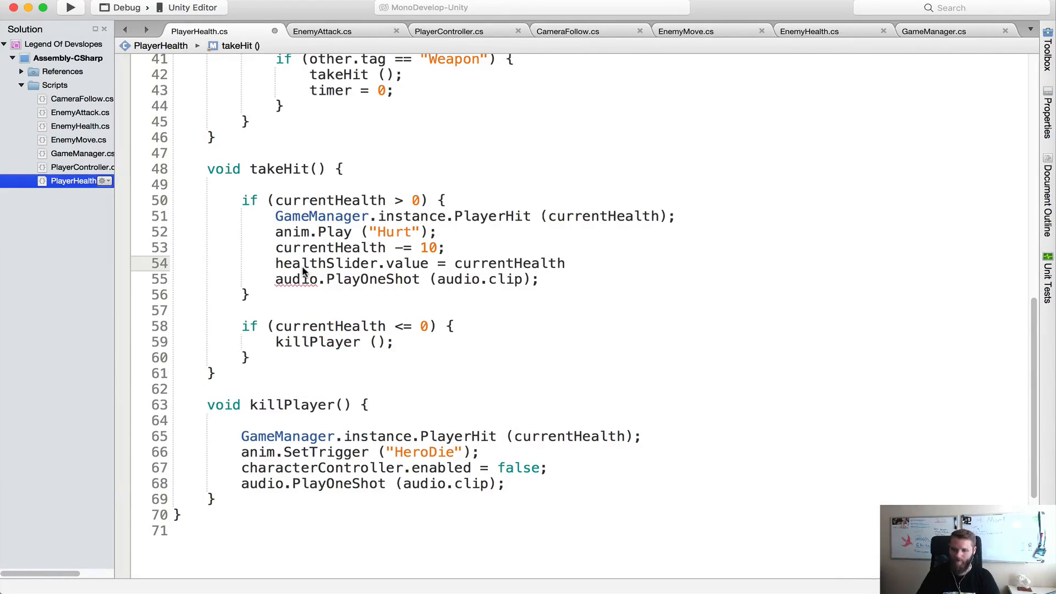
pyautogui.click(539, 186)
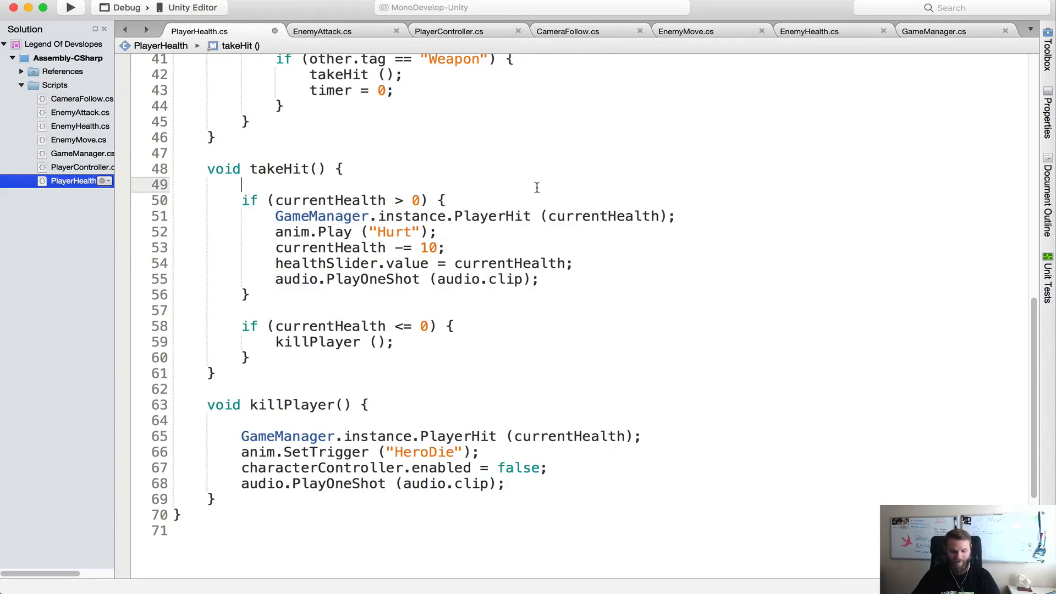
pyautogui.press('super+s')
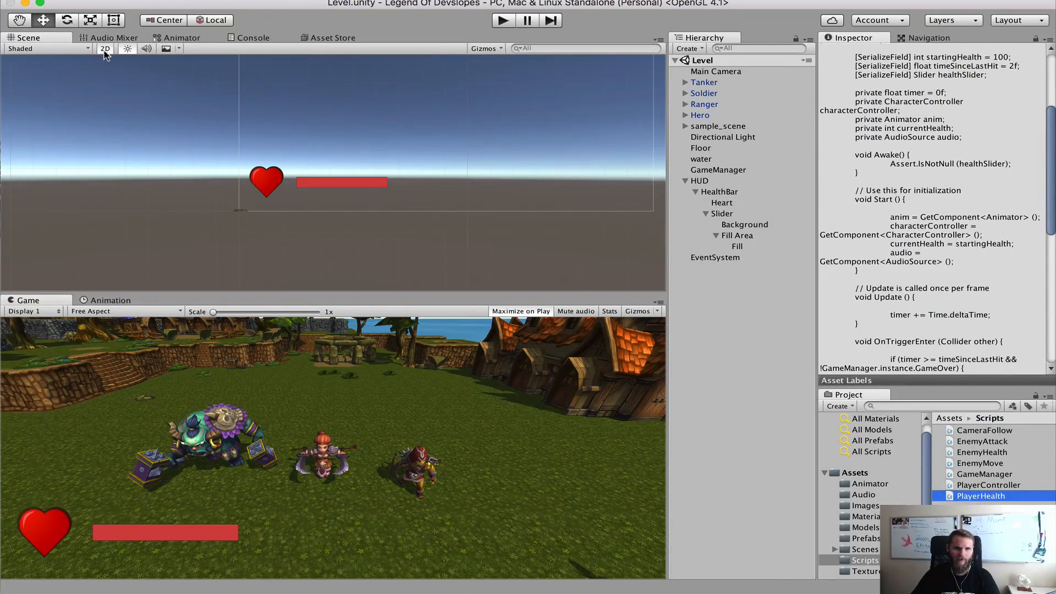
# Turn off the Scene view's 2D mode, frame the Hero among the enemies, and set its Player Health Starting Health to 100
pyautogui.click(105, 49)
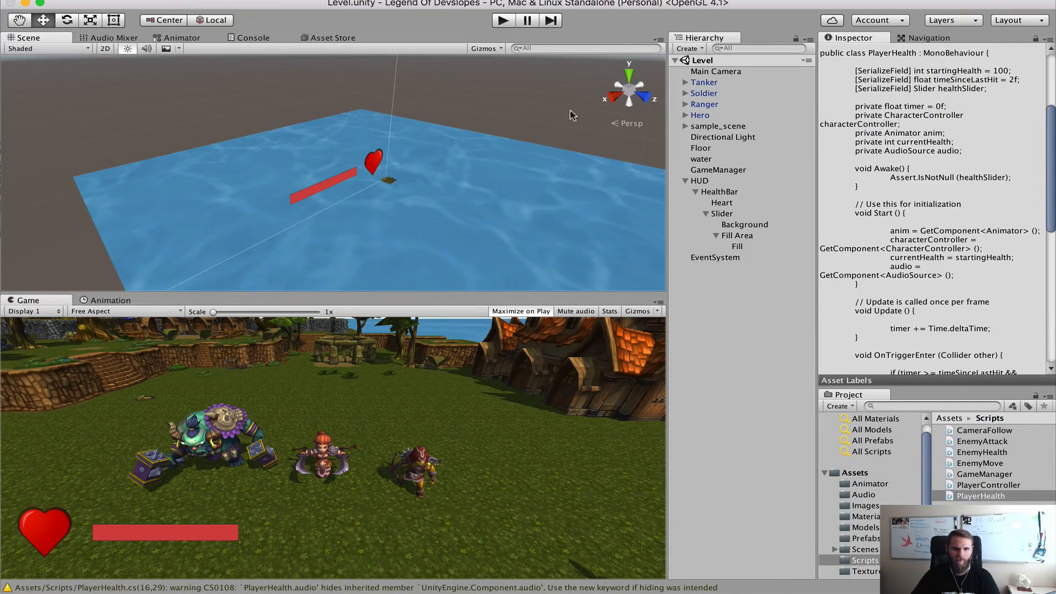
pyautogui.click(702, 115)
pyautogui.press('f')
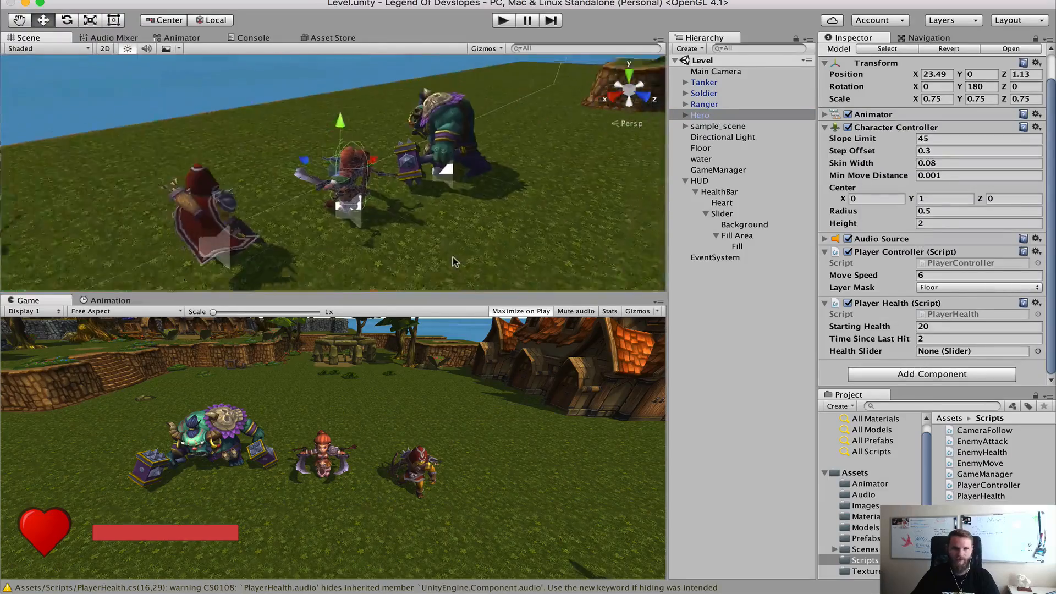
pyautogui.moveTo(312, 143); pyautogui.dragTo(467, 141, button='right')
pyautogui.scroll(-10, 455, 141)
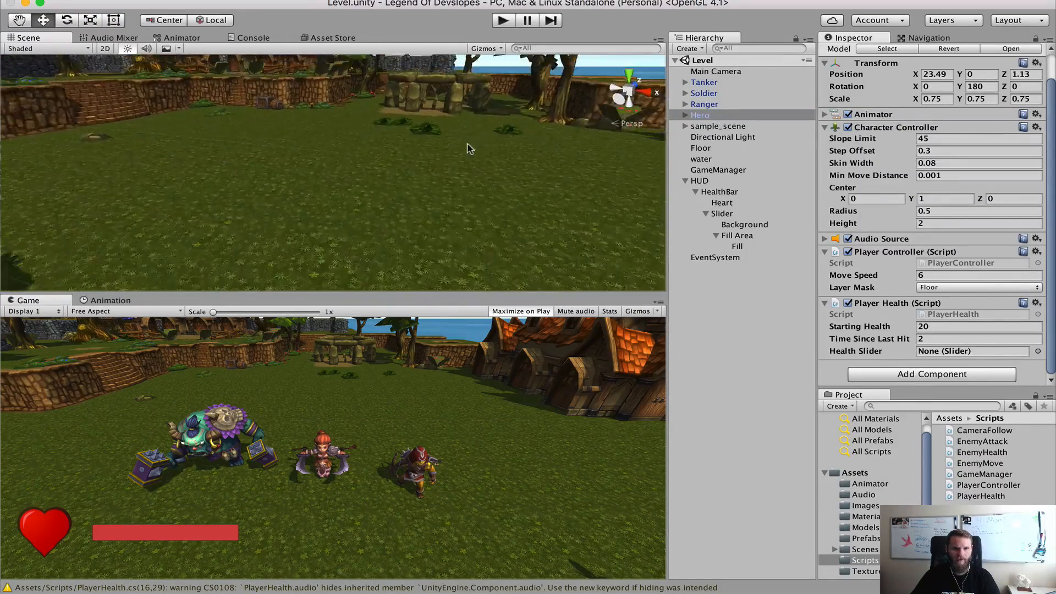
pyautogui.scroll(-5, 352, 185)
pyautogui.moveTo(347, 187); pyautogui.dragTo(344, 184, button='right')
pyautogui.moveTo(345, 184); pyautogui.dragTo(388, 155, button='middle')
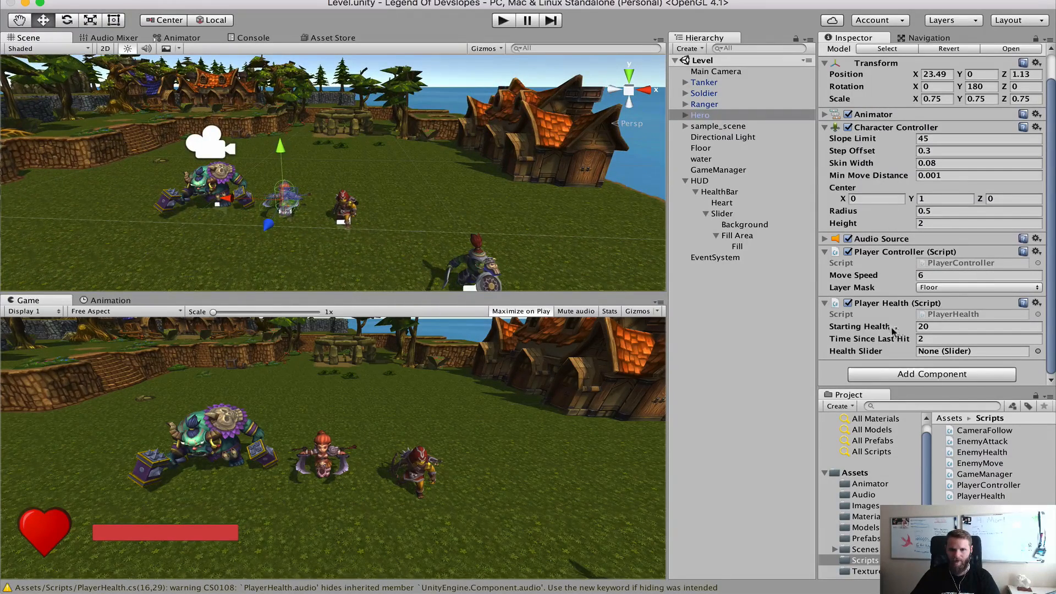
pyautogui.click(941, 327)
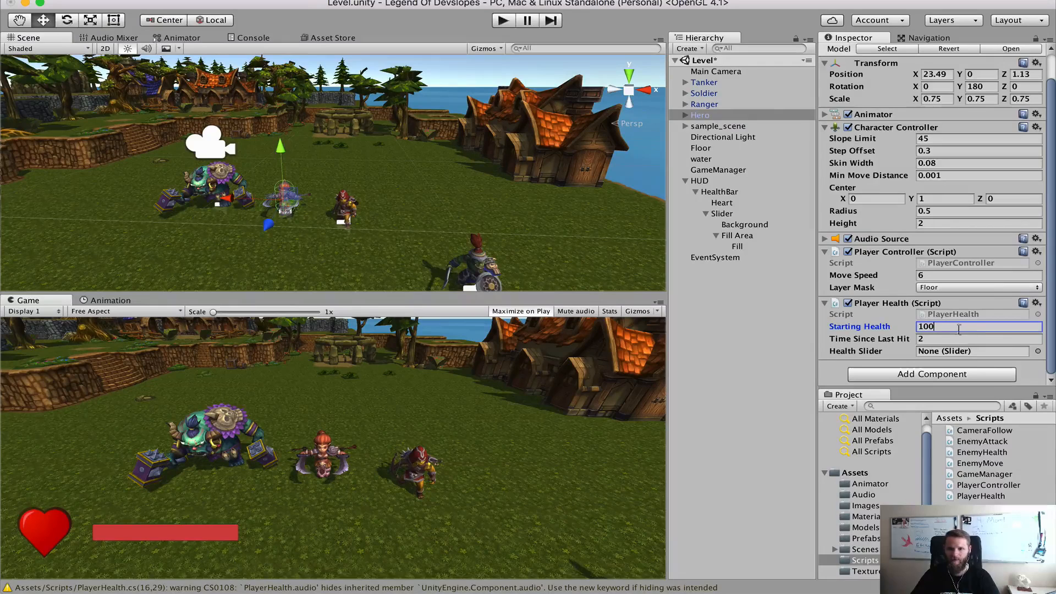
# Play-test the level, moving the Hero around the enemies to check whether hits lower the health bar, and stop the game
pyautogui.click(719, 191)
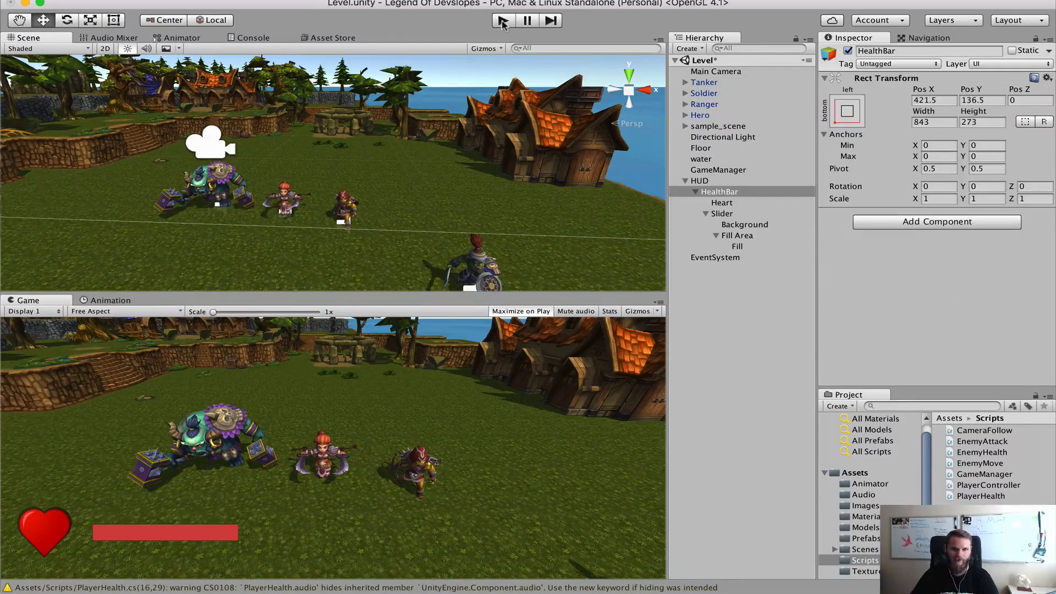
pyautogui.click(502, 22)
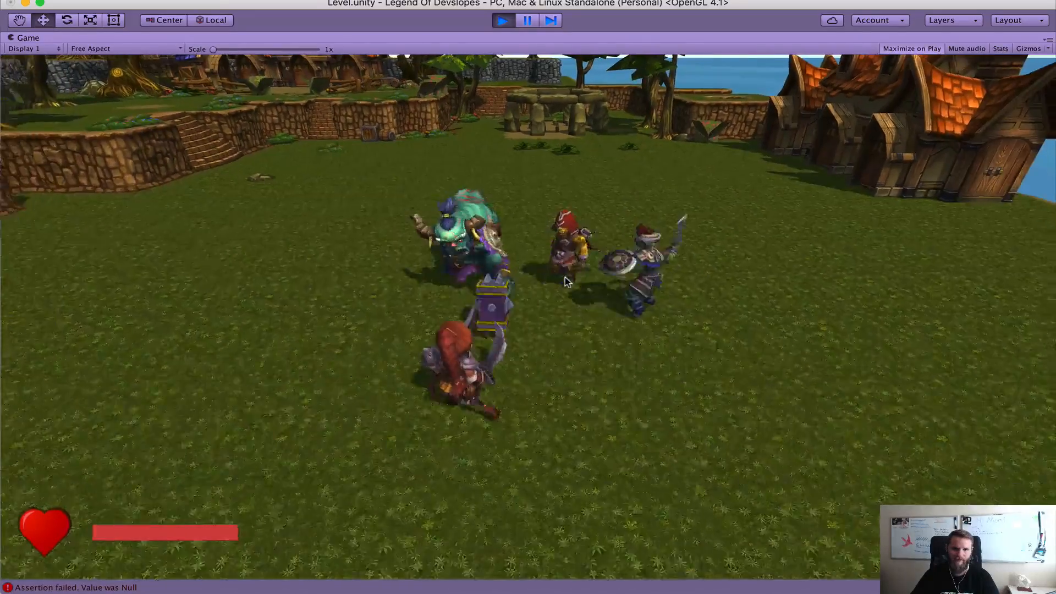
pyautogui.press('a')
pyautogui.press('s')
pyautogui.press('d')
pyautogui.press('w')
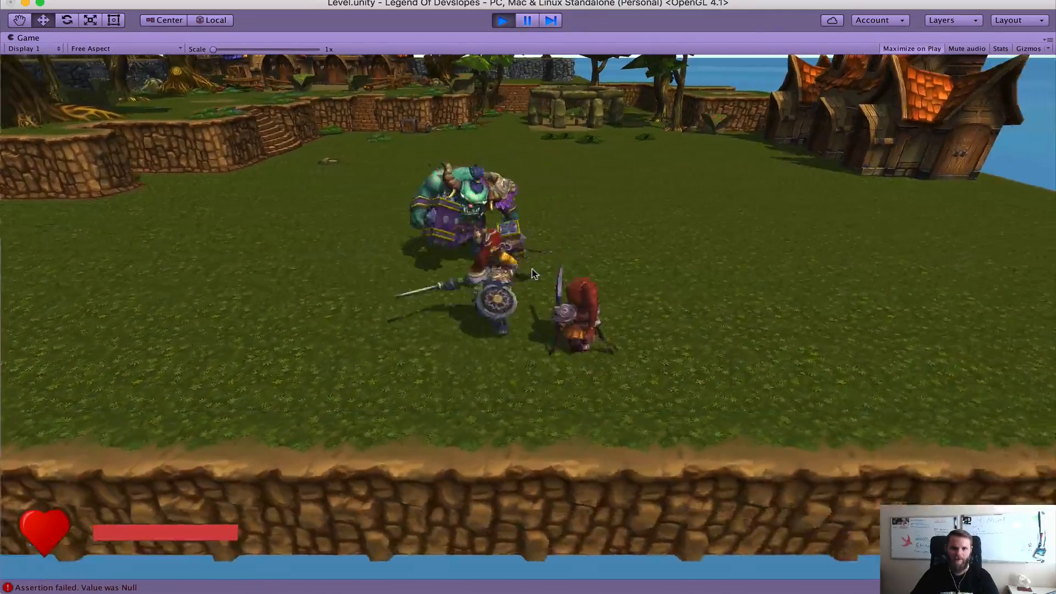
pyautogui.press('d')
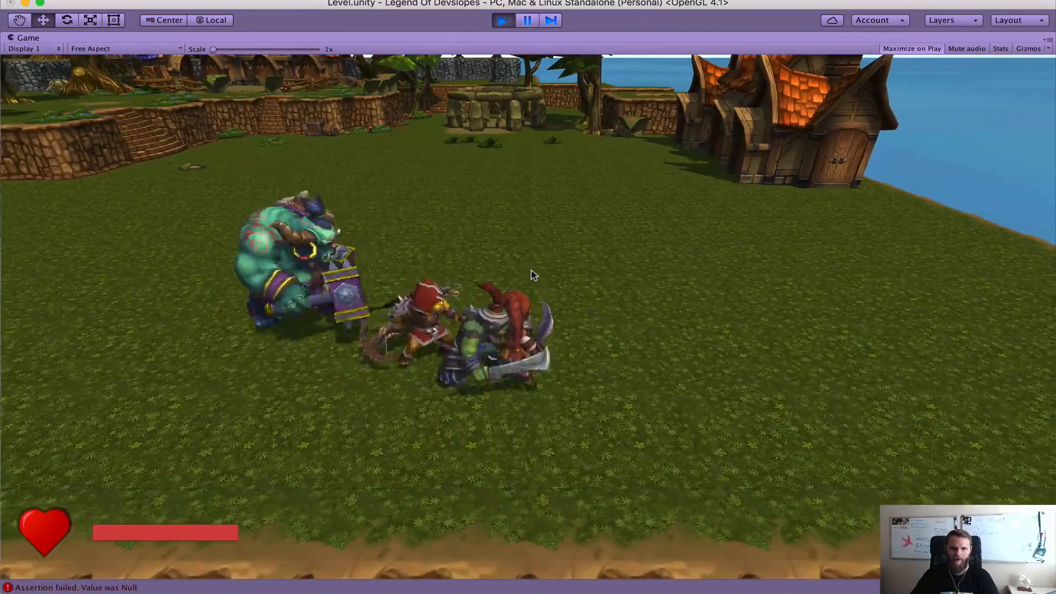
pyautogui.press('d')
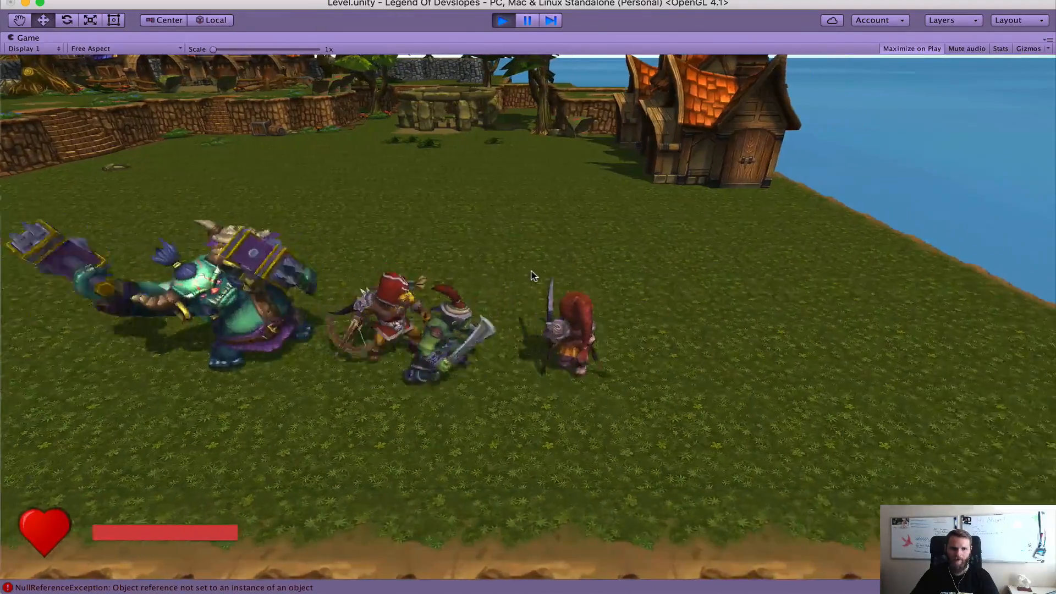
pyautogui.press('d')
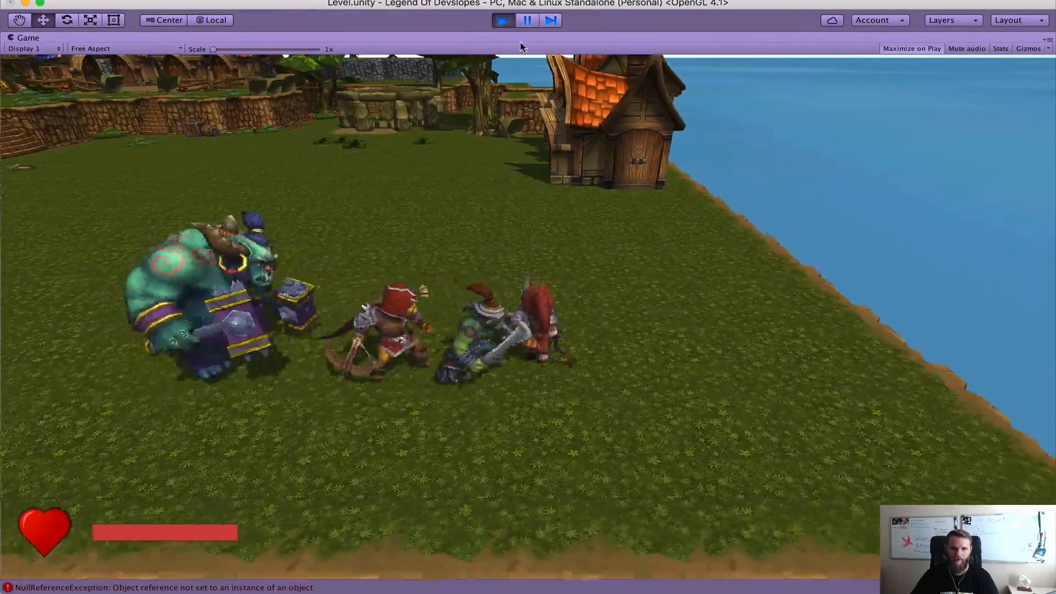
pyautogui.press('a')
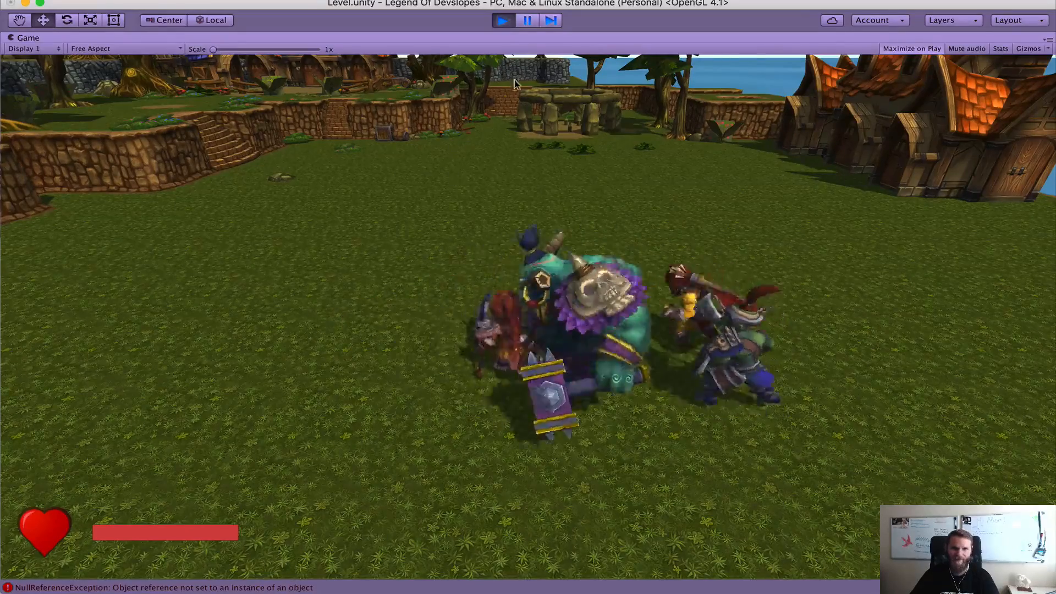
pyautogui.press('super+p')
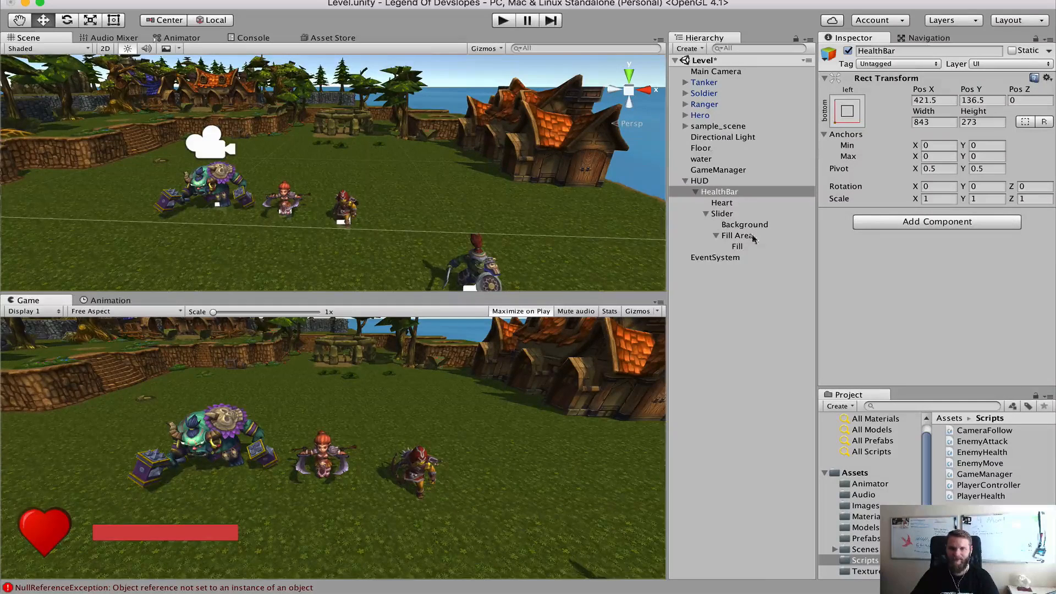
# Assign the HealthBar's Slider to the Health Slider field of the Hero's Player Health script and save the scene
pyautogui.click(696, 116)
pyautogui.scroll(-2, 876, 311)
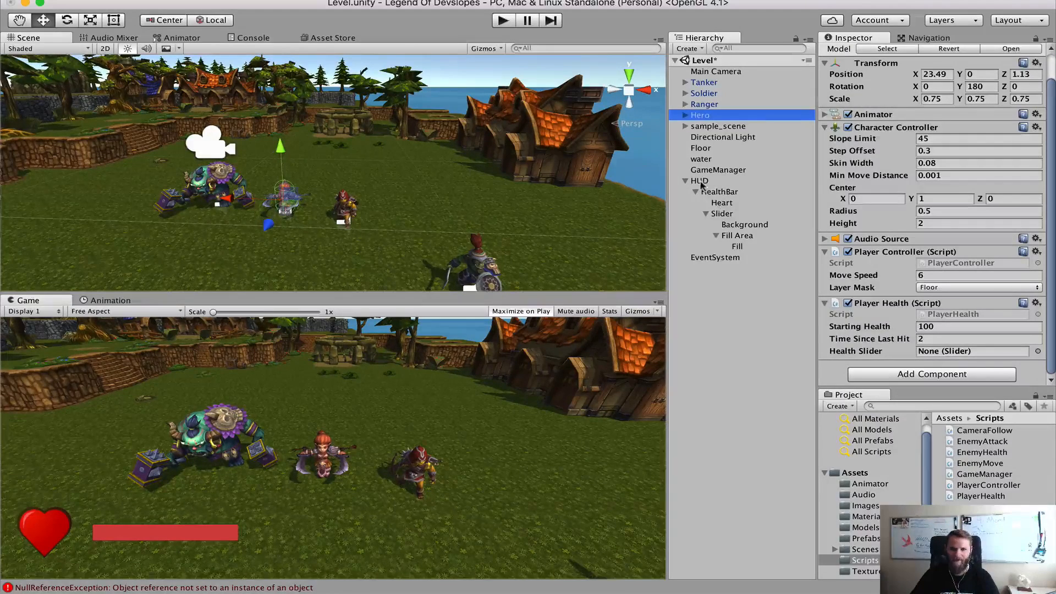
pyautogui.click(707, 215)
pyautogui.moveTo(718, 219)
pyautogui.mouseDown()
pyautogui.moveTo(968, 325)
pyautogui.moveTo(956, 354)
pyautogui.mouseUp()
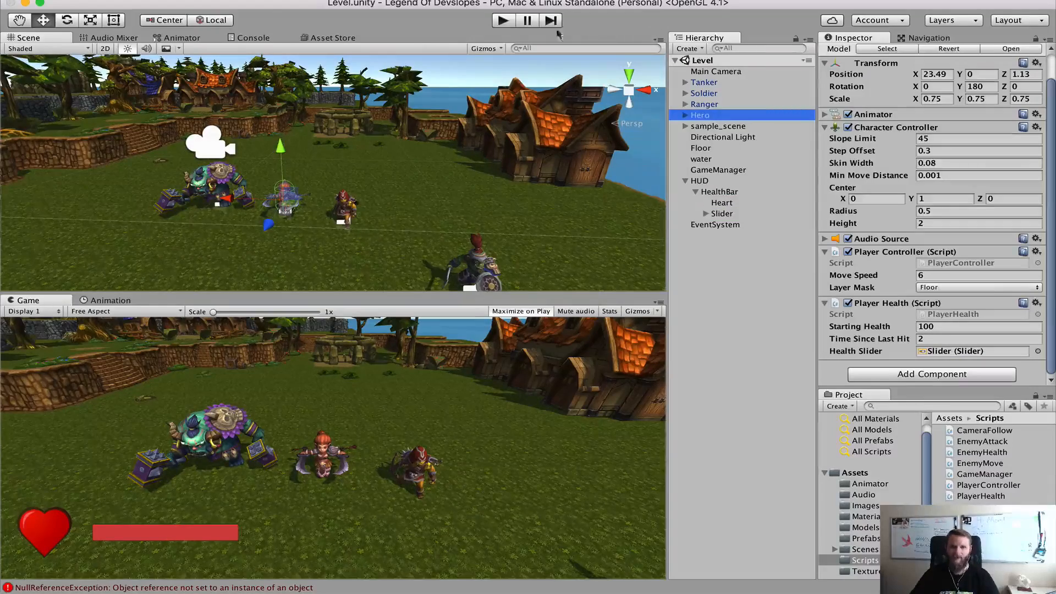
# Play-test the level again, letting enemies hit the Hero until death to check the health bar against each hit, and stop the game
pyautogui.click(502, 24)
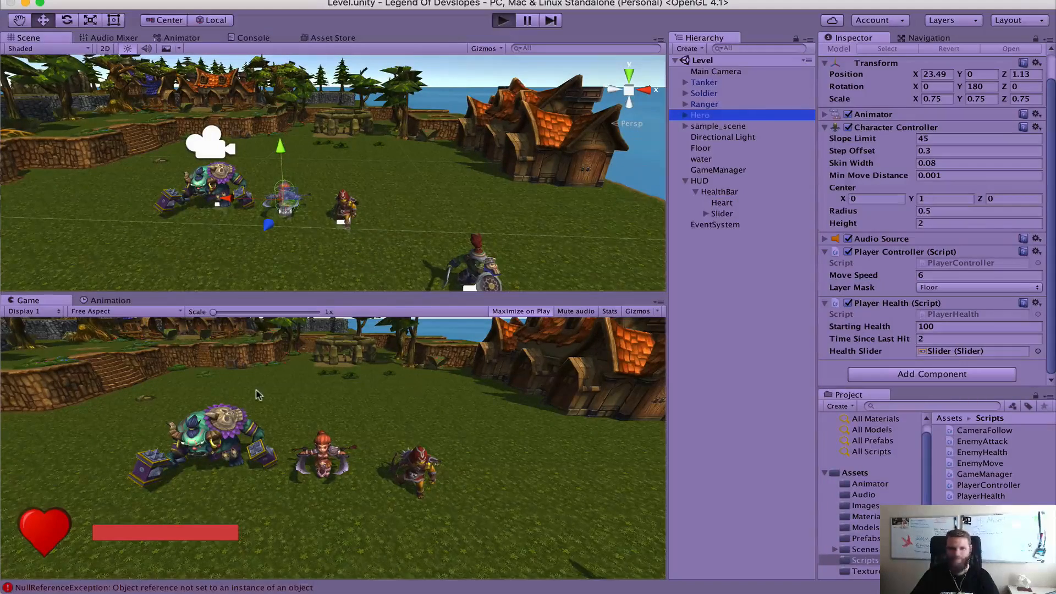
pyautogui.press('a')
pyautogui.press('d')
pyautogui.press('a')
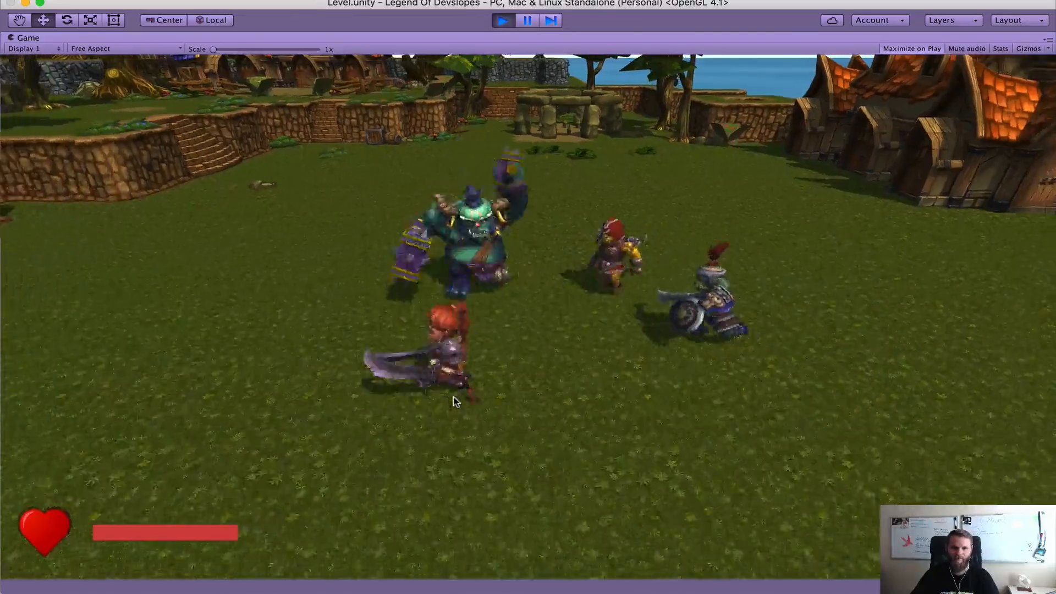
pyautogui.press('d')
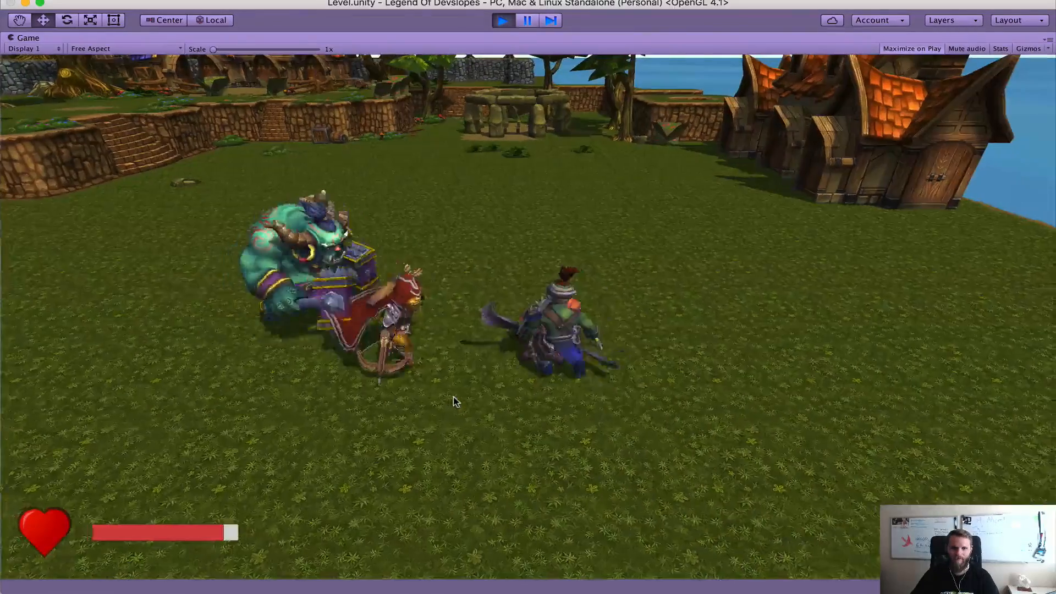
pyautogui.press('d')
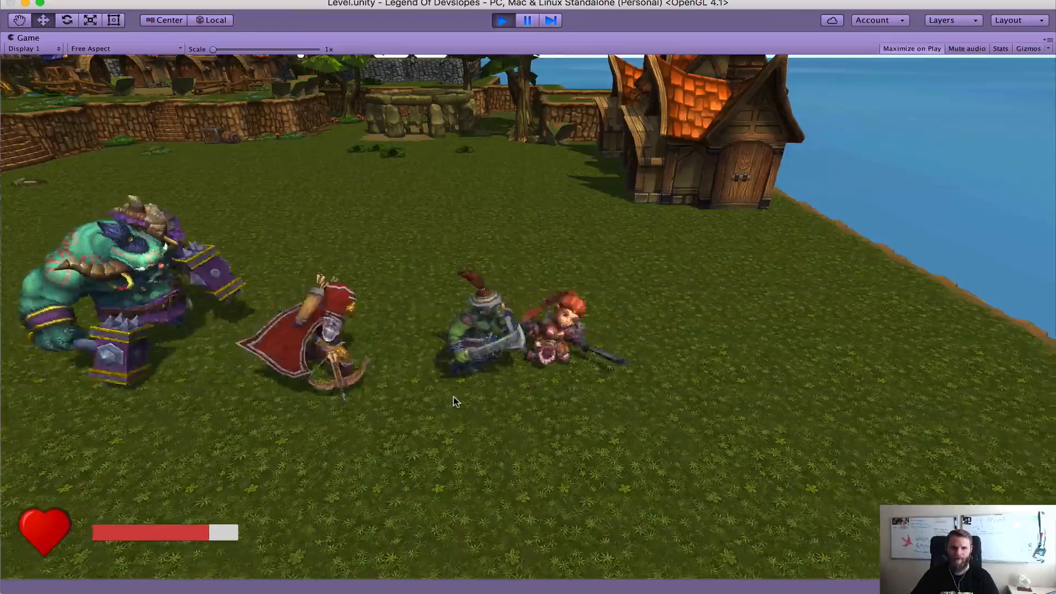
pyautogui.press('d')
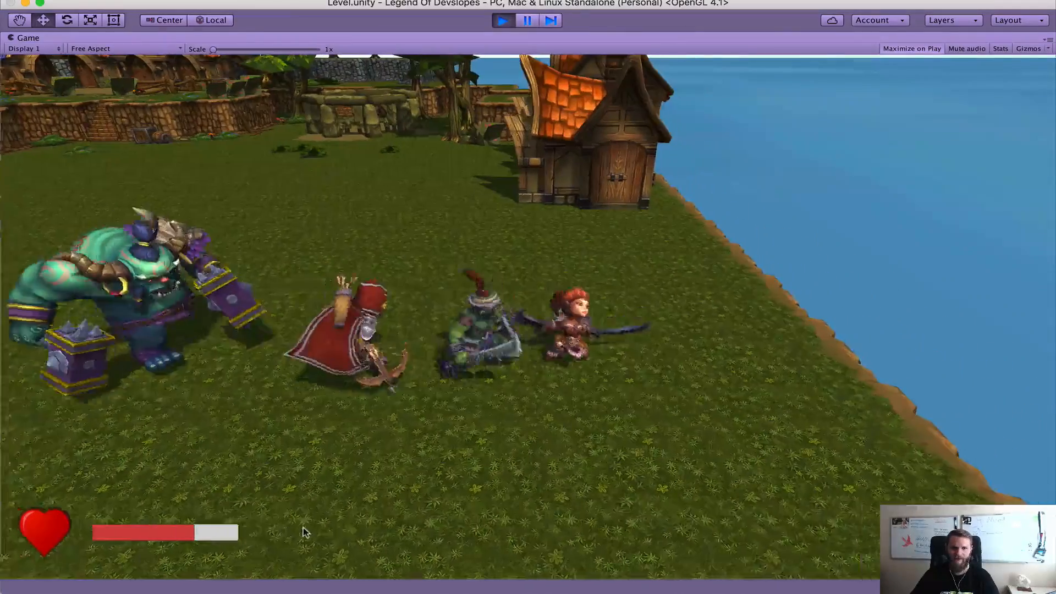
pyautogui.press('d')
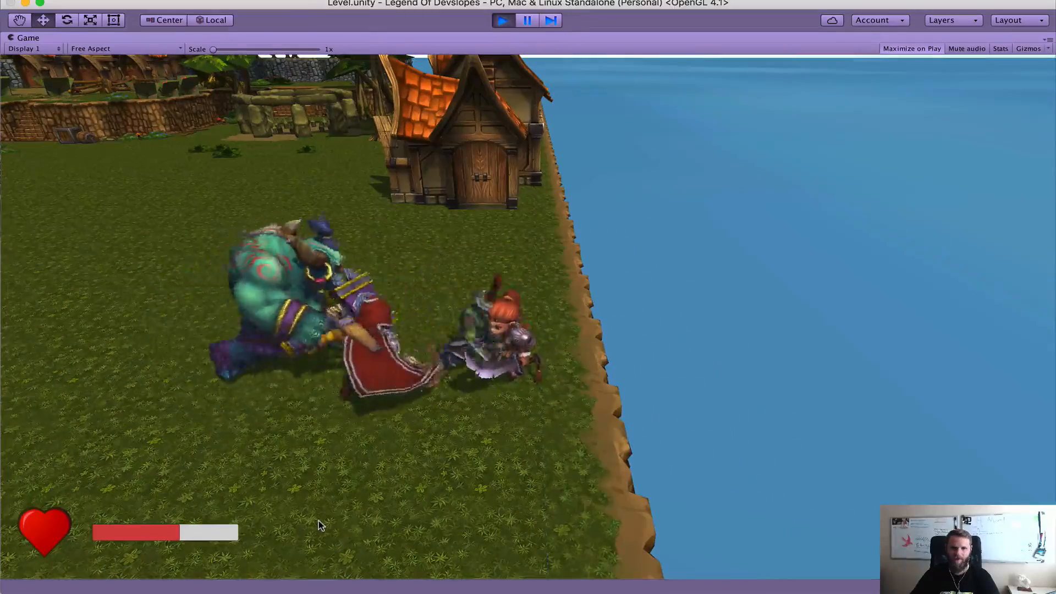
pyautogui.press('a')
pyautogui.press('s')
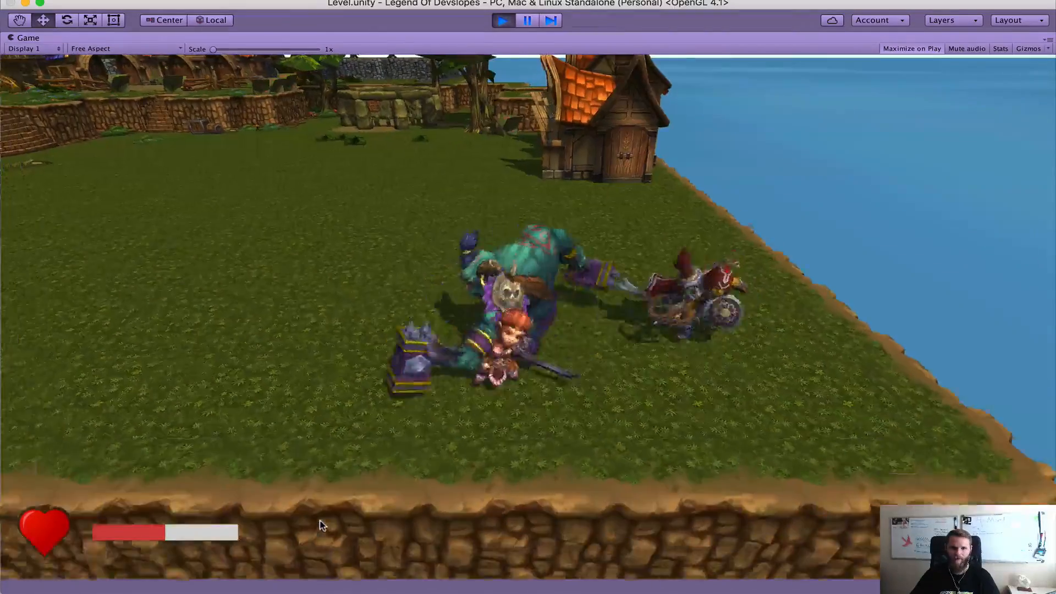
pyautogui.press('a')
pyautogui.press('w')
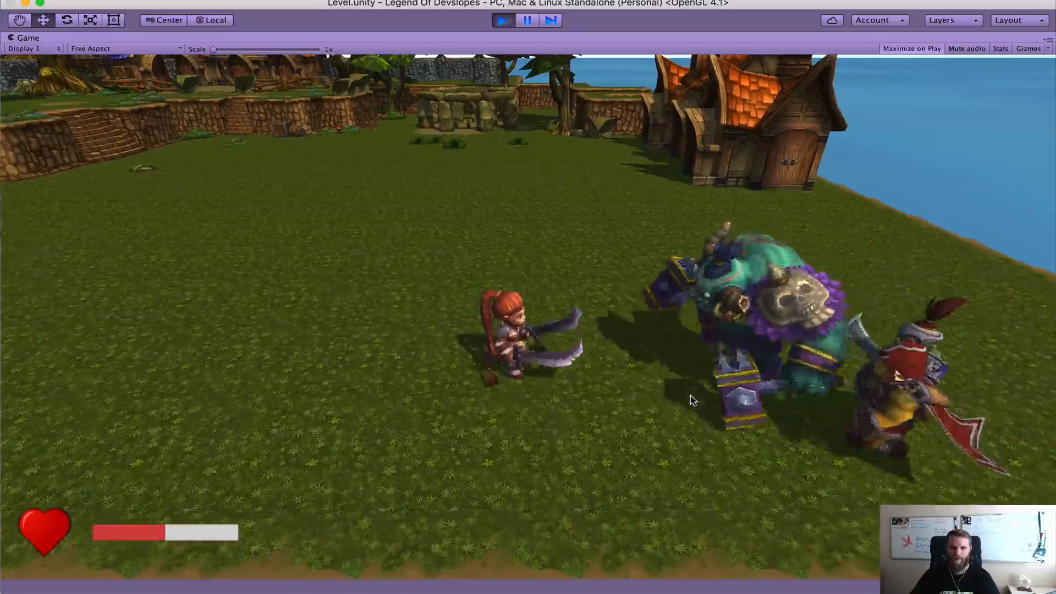
pyautogui.press('a')
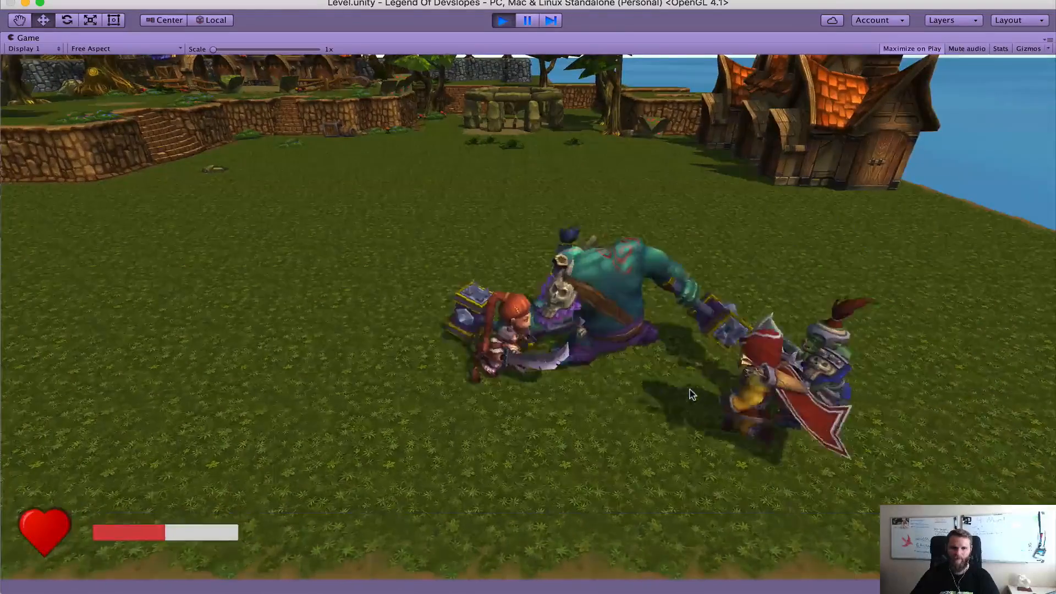
pyautogui.press('a')
pyautogui.press('w')
pyautogui.press('a')
pyautogui.press('s')
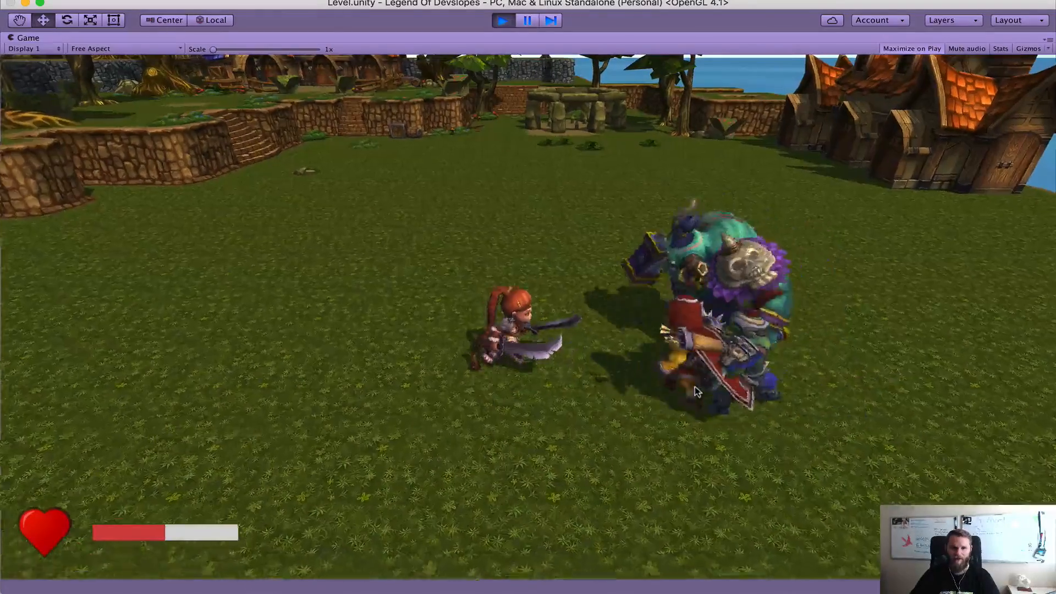
pyautogui.press('a')
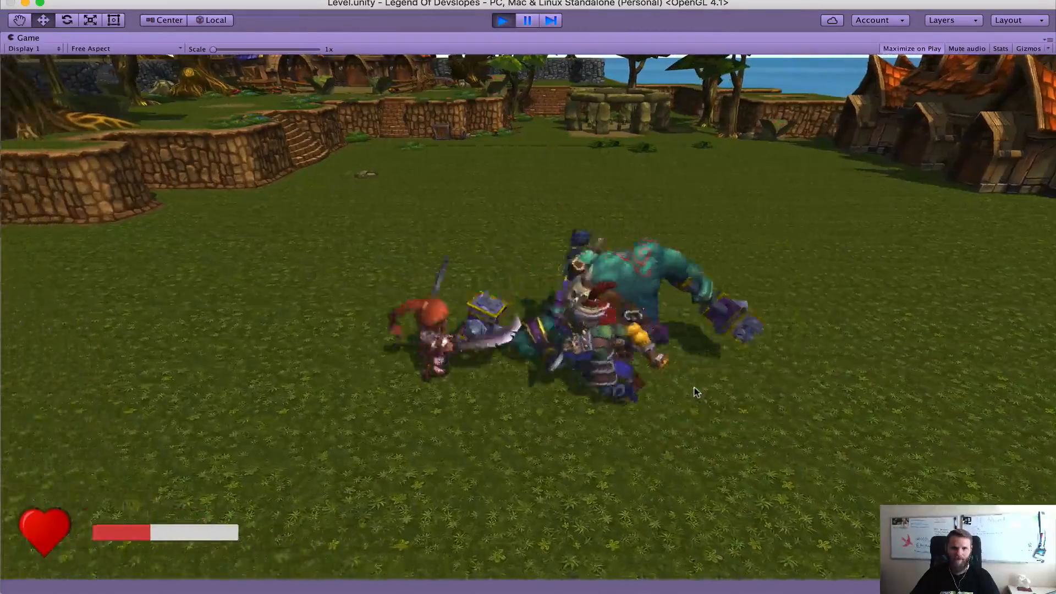
pyautogui.press('a')
pyautogui.press('w')
pyautogui.press('a')
pyautogui.press('s')
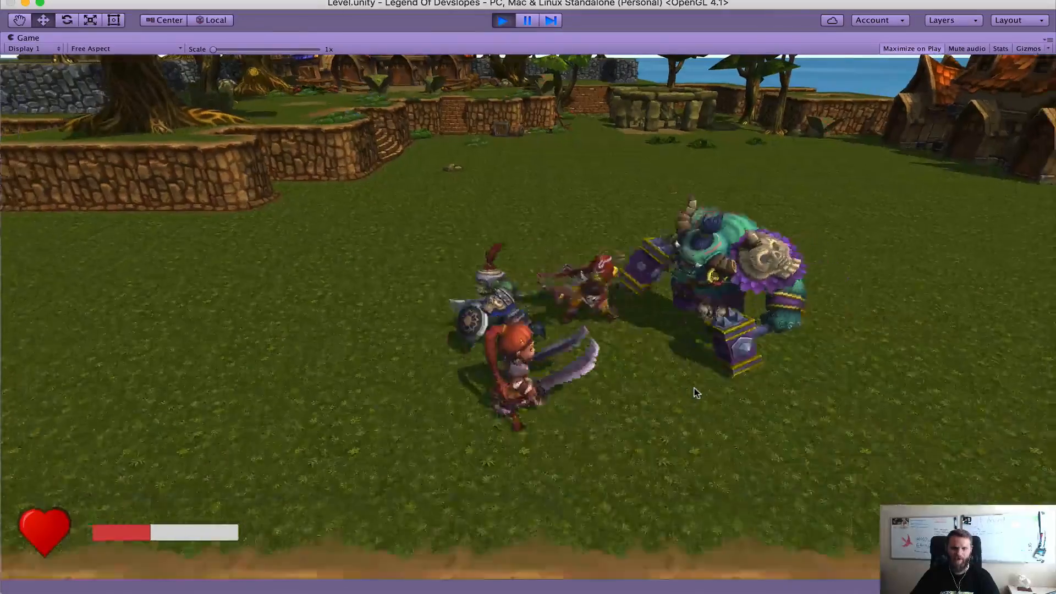
pyautogui.press('d')
pyautogui.press('d')
pyautogui.press('w')
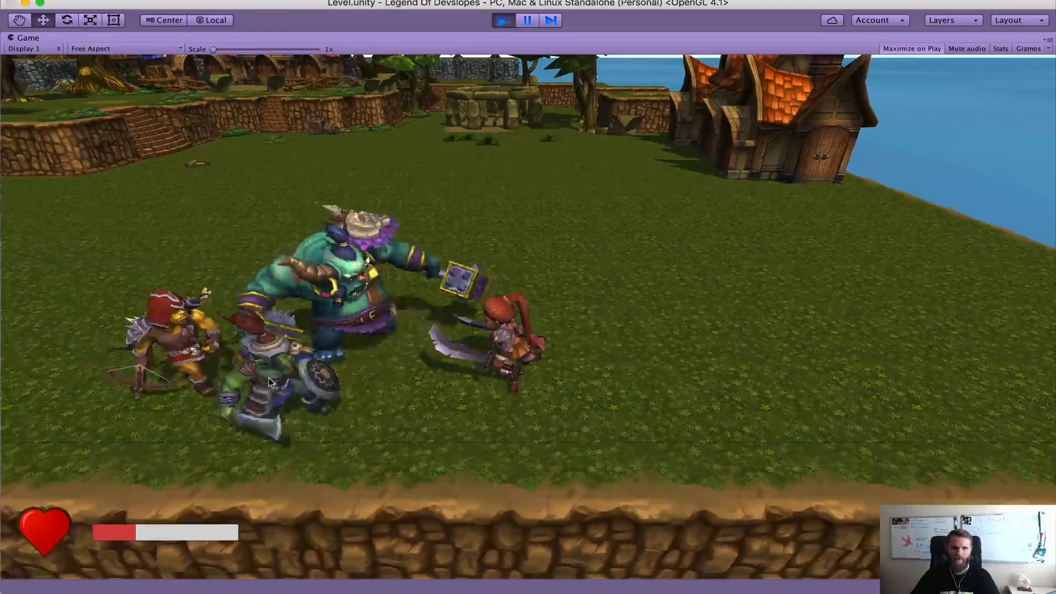
pyautogui.press('d')
pyautogui.press('d')
pyautogui.press('w')
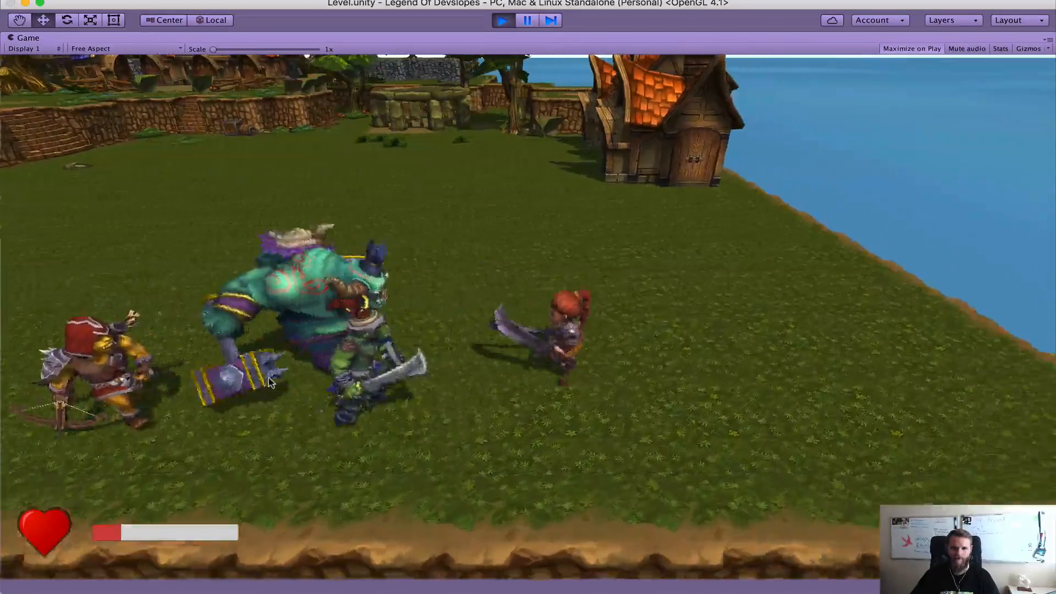
pyautogui.press('d')
pyautogui.click(269, 383)
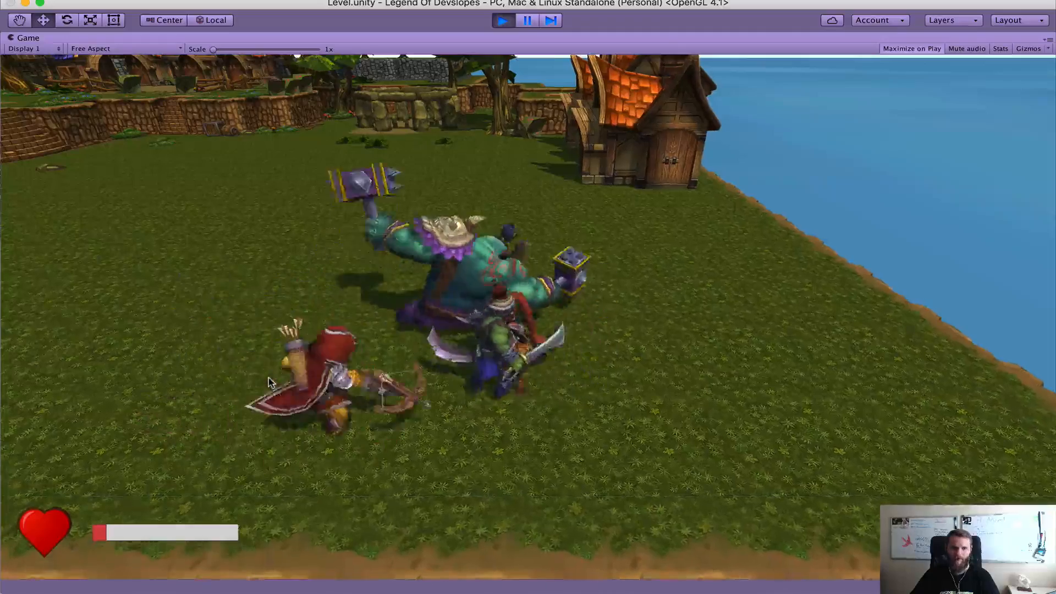
pyautogui.press('a')
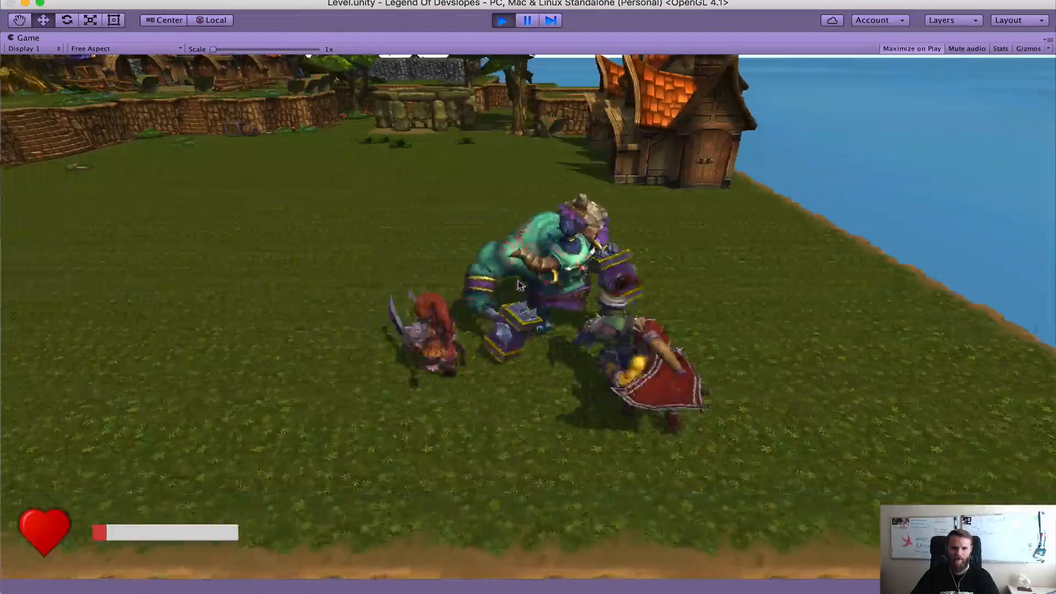
pyautogui.press('a')
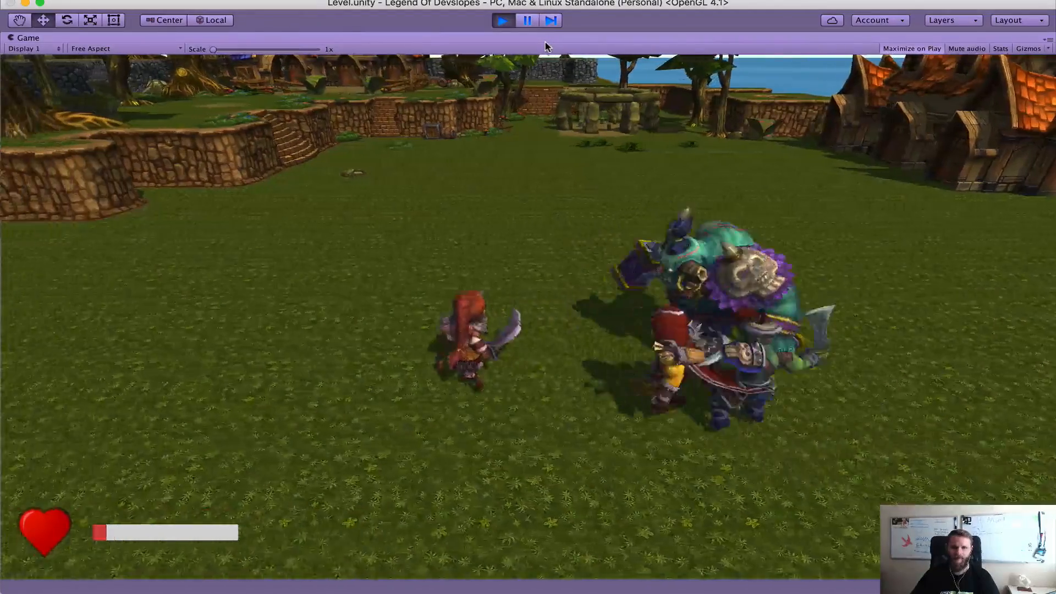
pyautogui.press('s')
pyautogui.press('d')
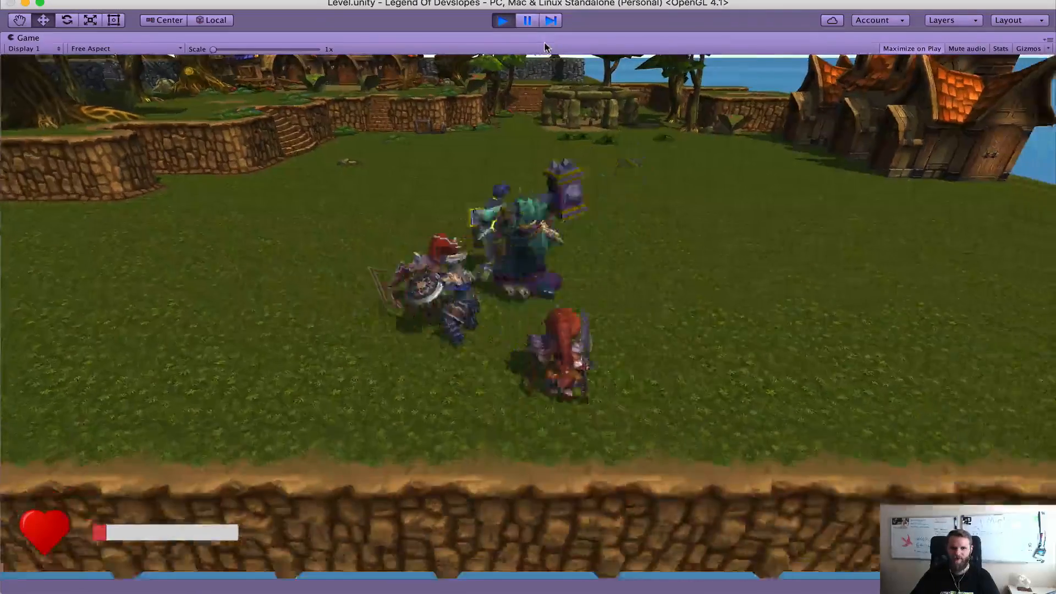
pyautogui.press('w')
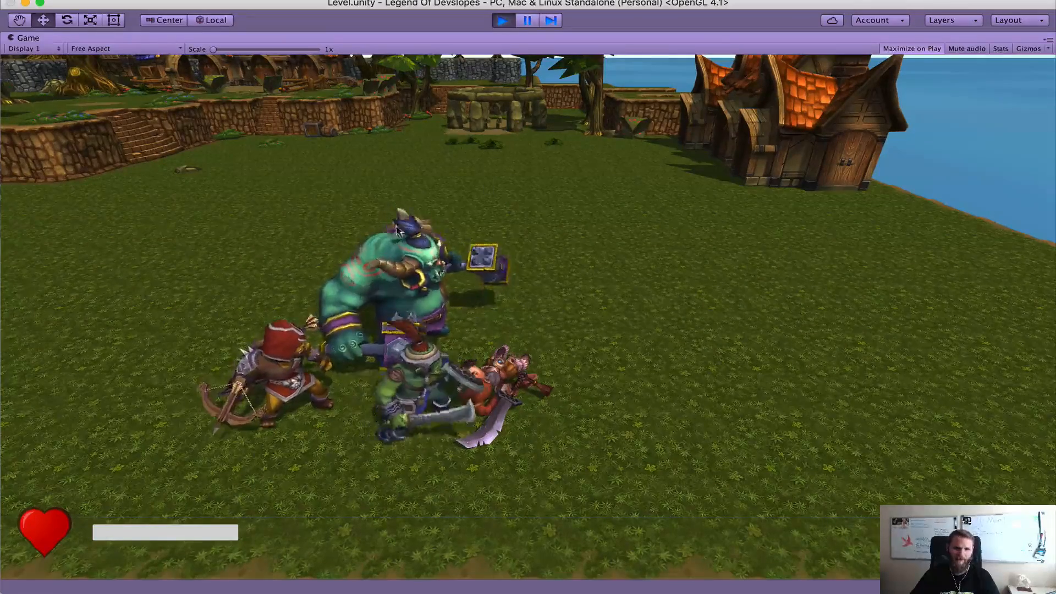
pyautogui.click(501, 22)
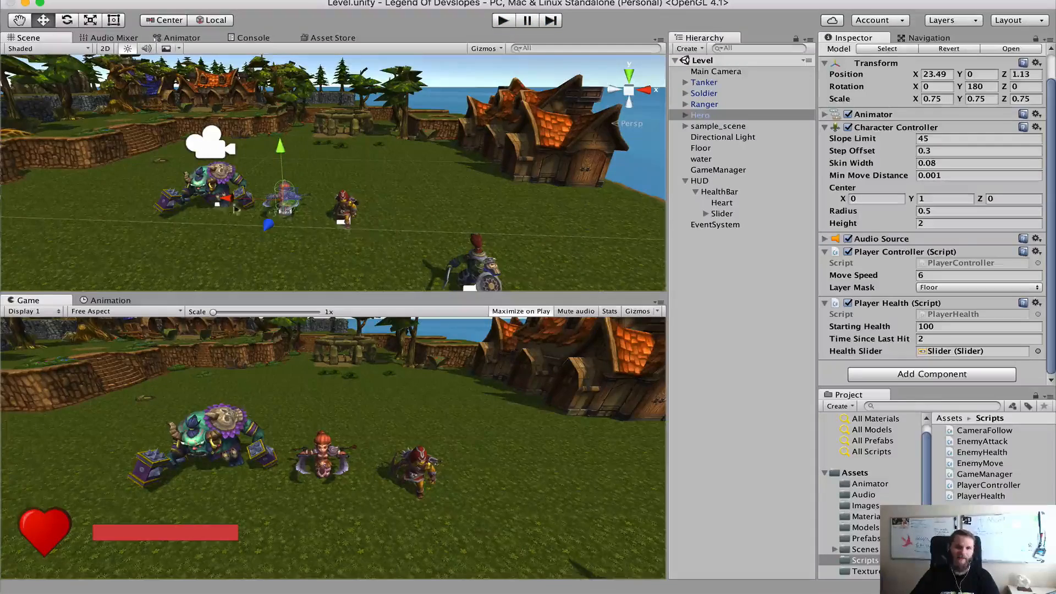
# Frame the Tanker in the Scene view and expand its bone hierarchy down to the hammer objects, widening the Hierarchy for readable names
pyautogui.scroll(2, 199, 208)
pyautogui.moveTo(207, 191); pyautogui.dragTo(328, 198, button='middle')
pyautogui.scroll(3, 327, 198)
pyautogui.moveTo(478, 142); pyautogui.dragTo(363, 179, button='right')
pyautogui.moveTo(481, 204); pyautogui.dragTo(417, 188, button='middle')
pyautogui.scroll(5, 397, 175)
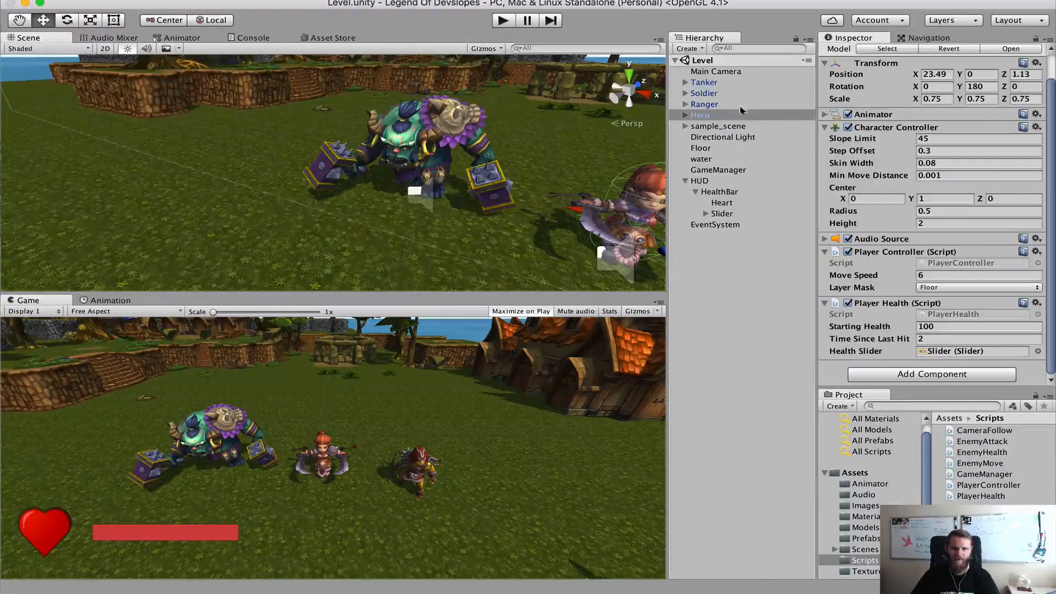
pyautogui.click(703, 83)
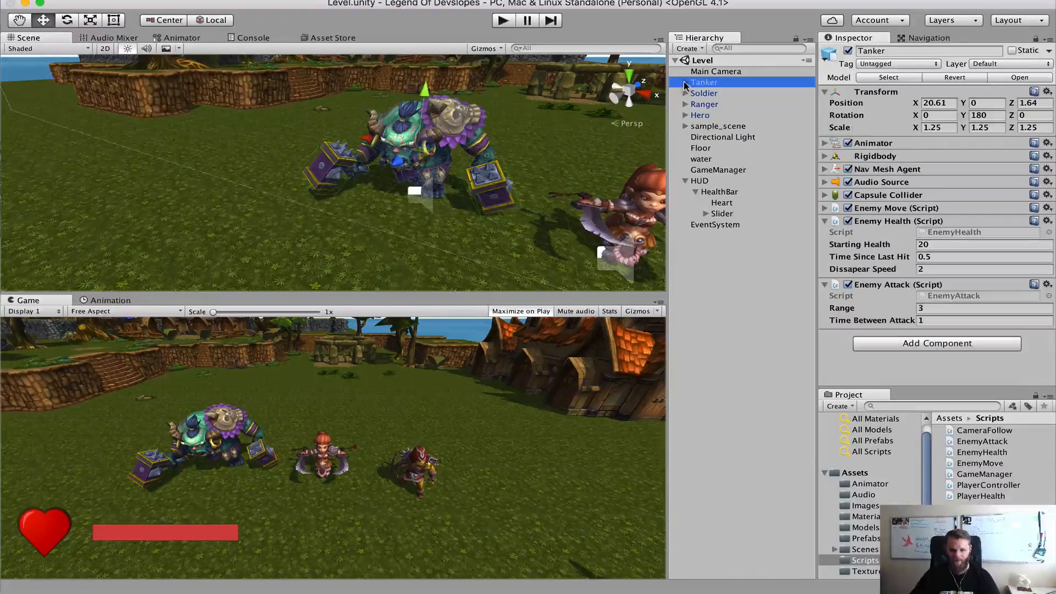
pyautogui.keyDown('alt'); pyautogui.click(685, 83); pyautogui.keyUp('alt')
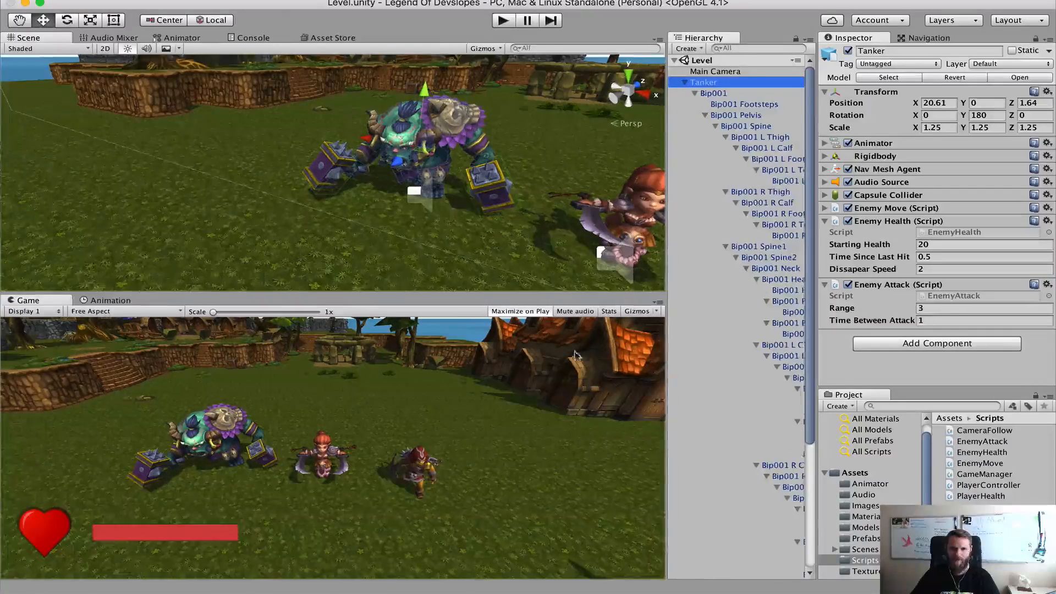
pyautogui.moveTo(666, 351); pyautogui.dragTo(555, 350)
pyautogui.scroll(-5, 696, 339)
# Set the Box Collider's Y size to 1 on both of the Tanker's hammers, L_hamer and R_hamer
pyautogui.click(709, 279)
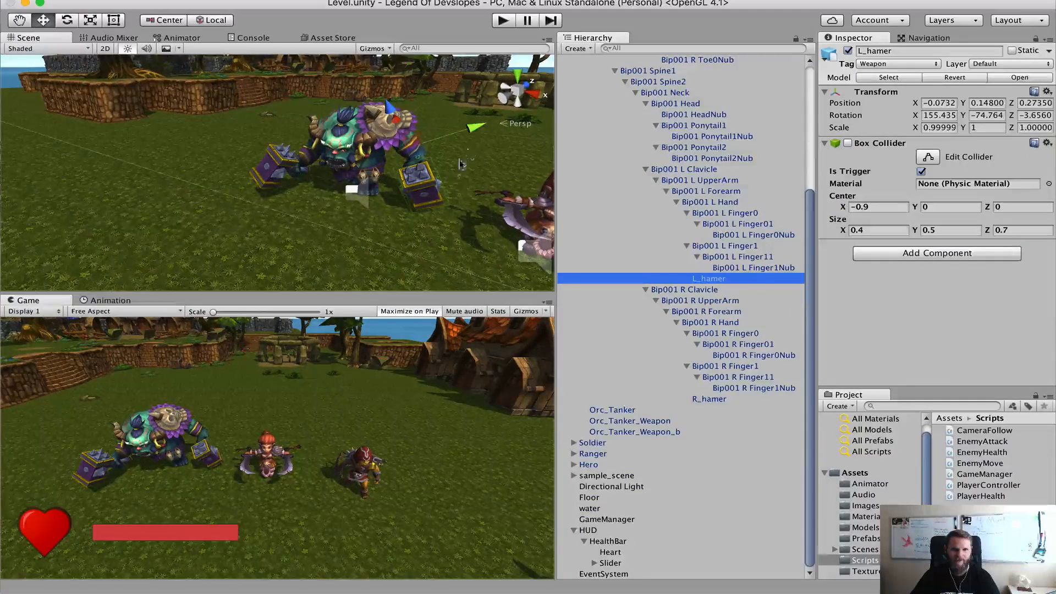
pyautogui.moveTo(460, 156); pyautogui.dragTo(378, 194, button='middle')
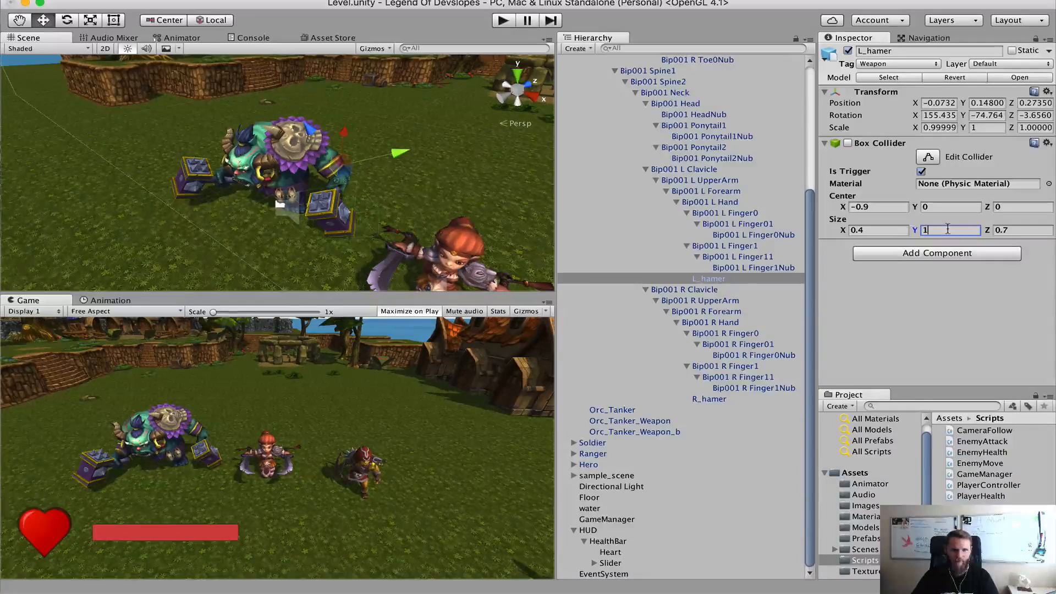
pyautogui.scroll(6, 369, 242)
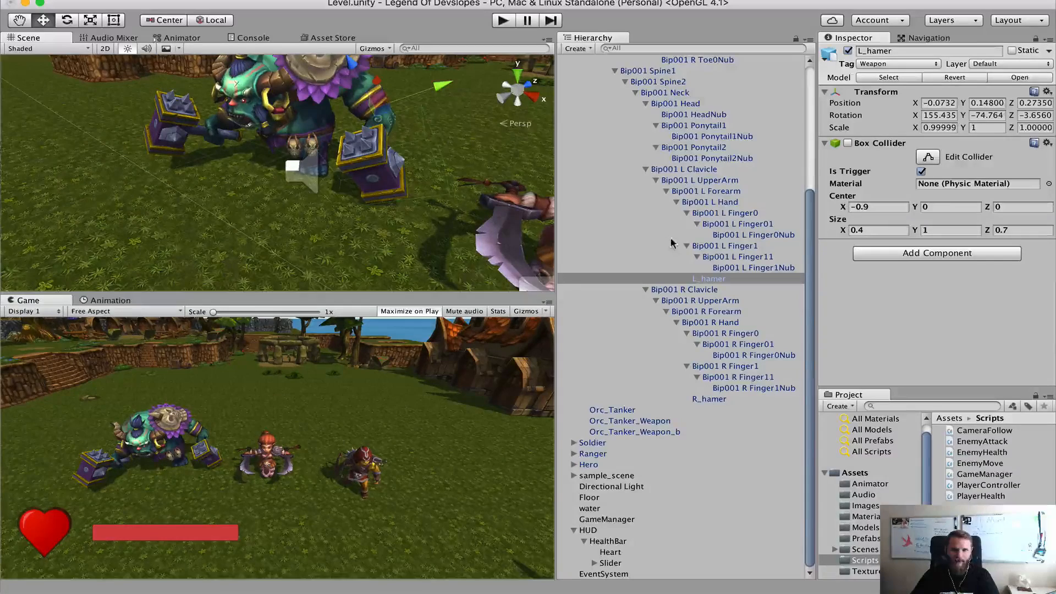
pyautogui.click(714, 400)
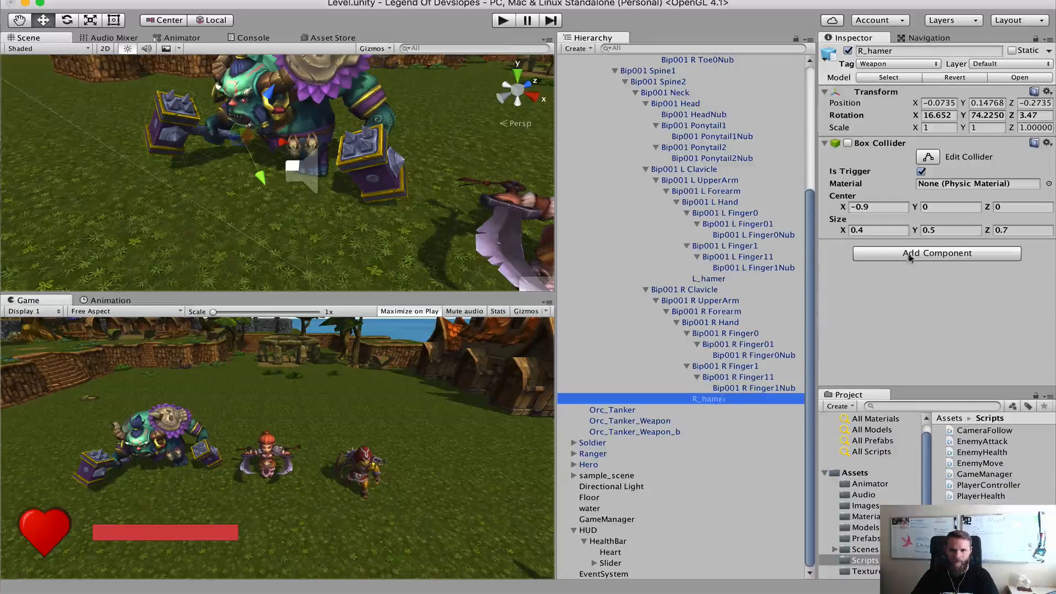
pyautogui.click(943, 231)
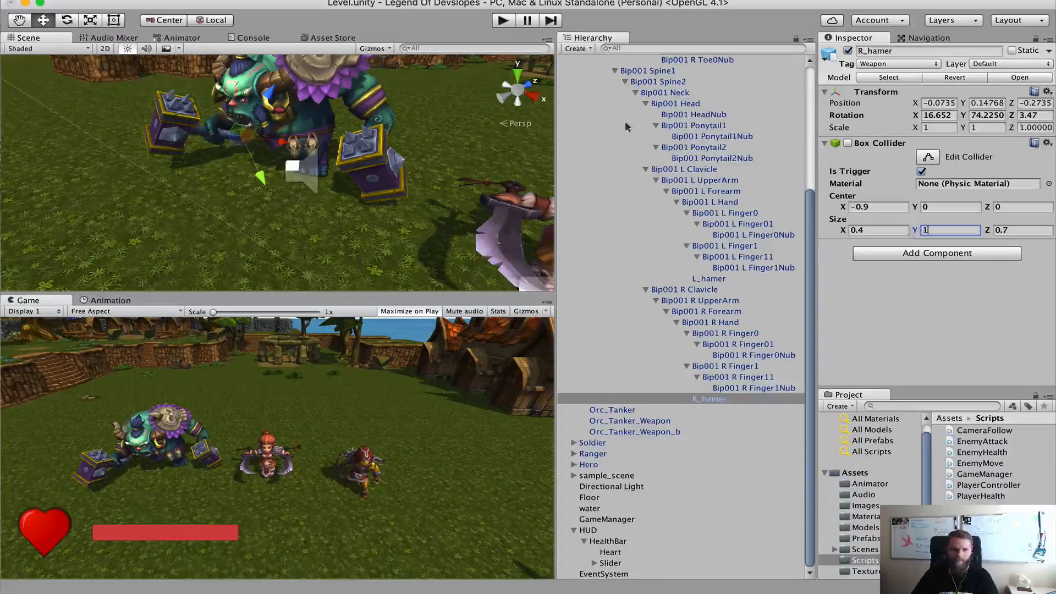
# Play-test the level, moving the Hero among the Tanker, Soldier and Ranger until death to check that the enlarged hammer colliders drain the health bar
pyautogui.click(503, 22)
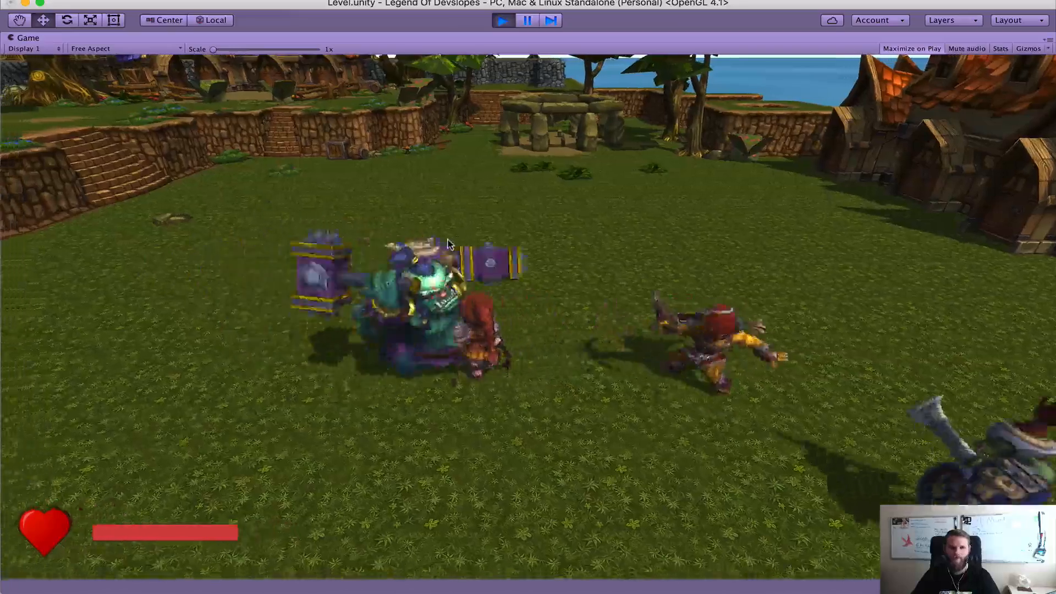
pyautogui.press('a')
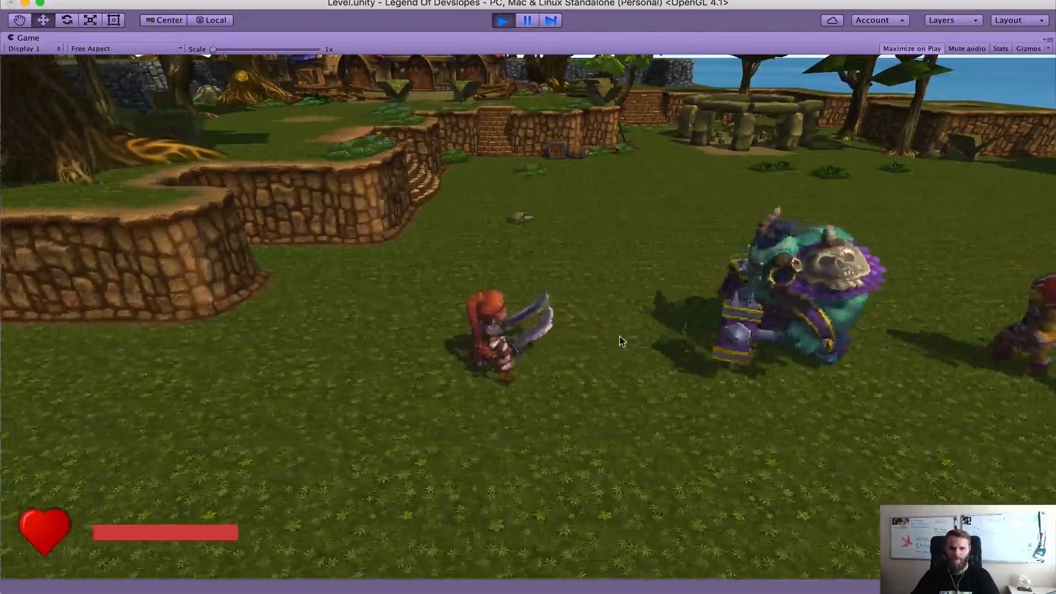
pyautogui.press('a')
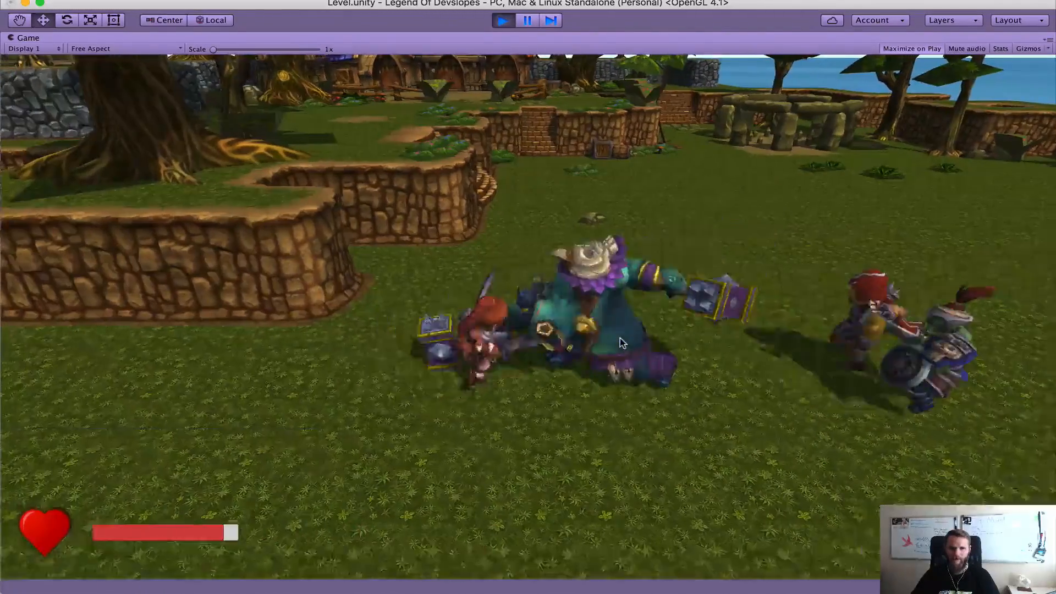
pyautogui.press('a')
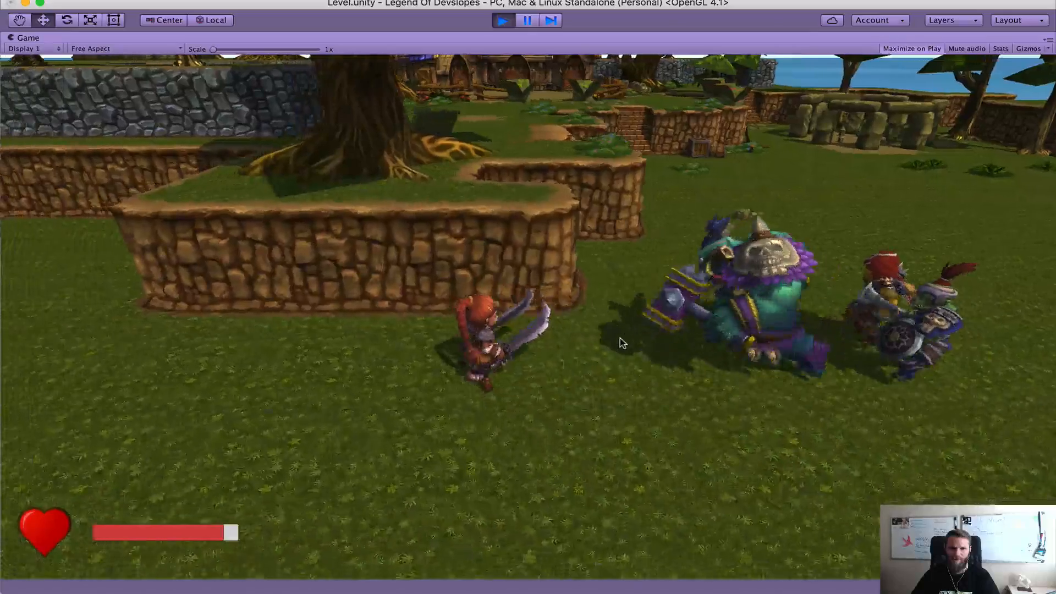
pyautogui.press('a')
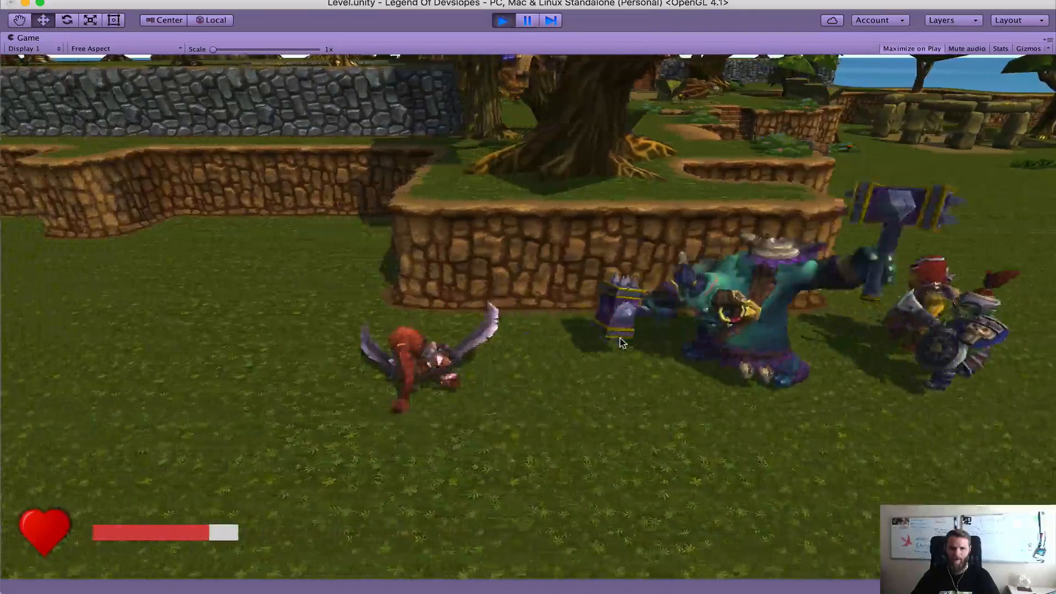
pyautogui.press('d')
pyautogui.press('a')
pyautogui.press('d')
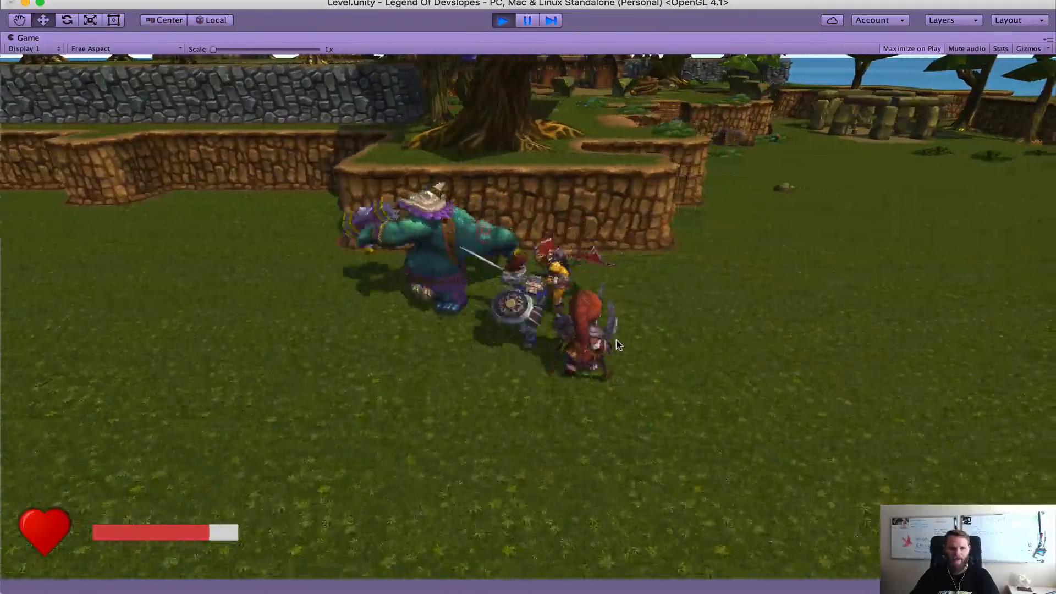
pyautogui.press('d')
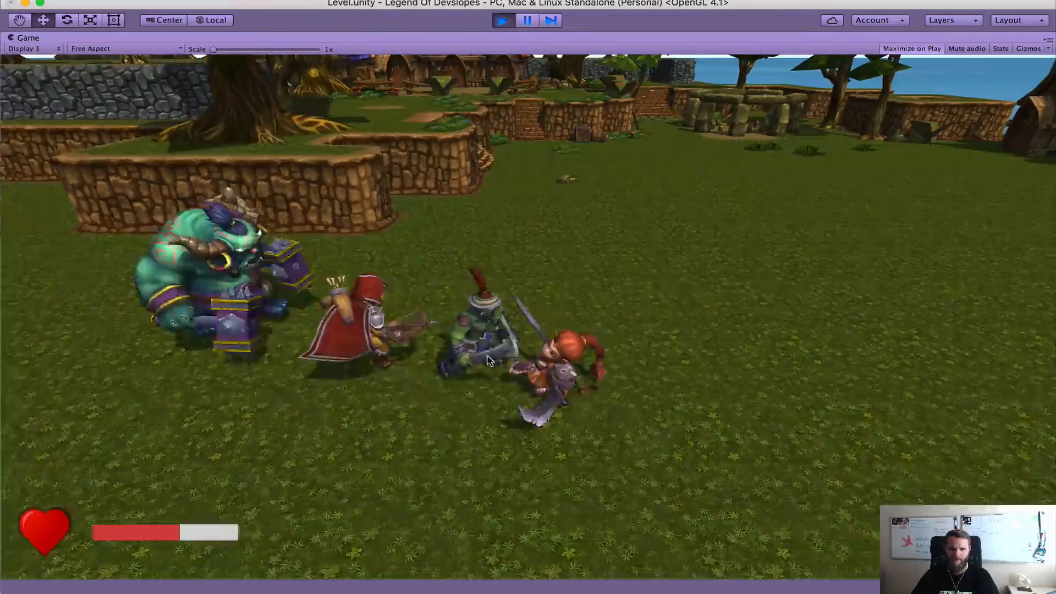
pyautogui.press('d')
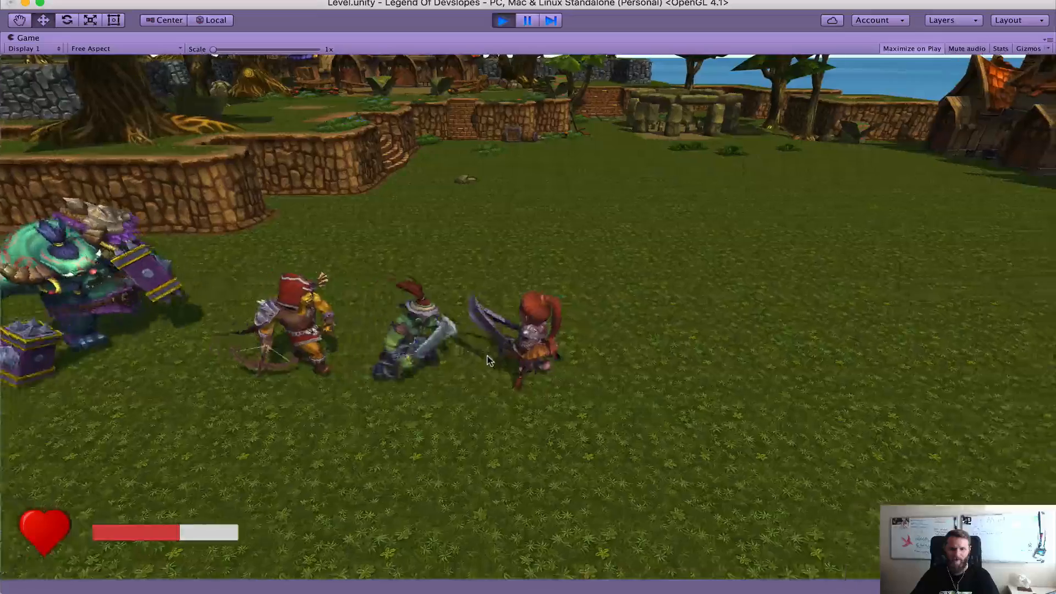
pyautogui.press('a')
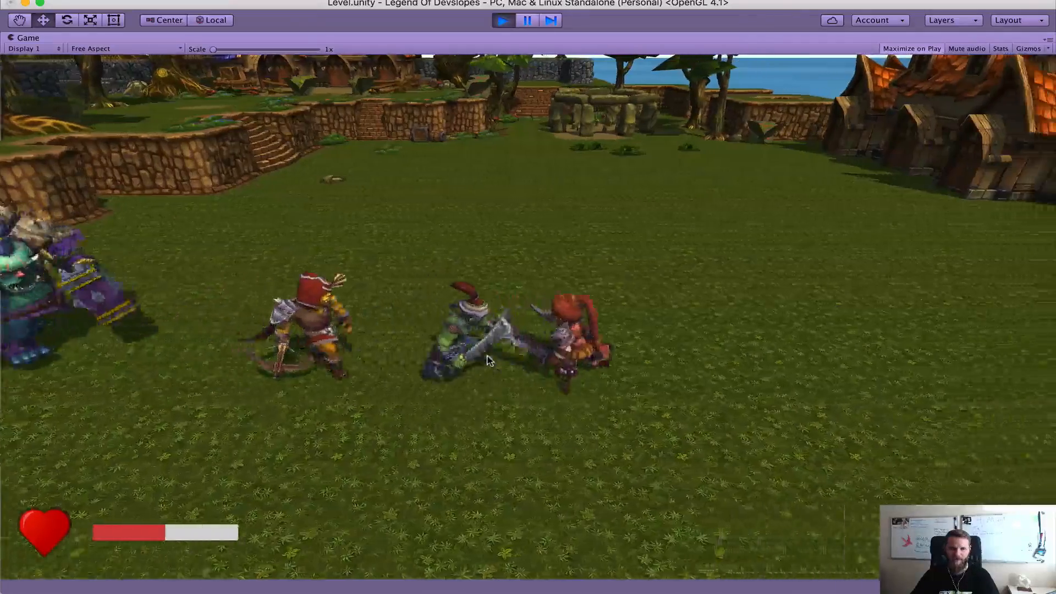
pyautogui.press('d')
pyautogui.press('w')
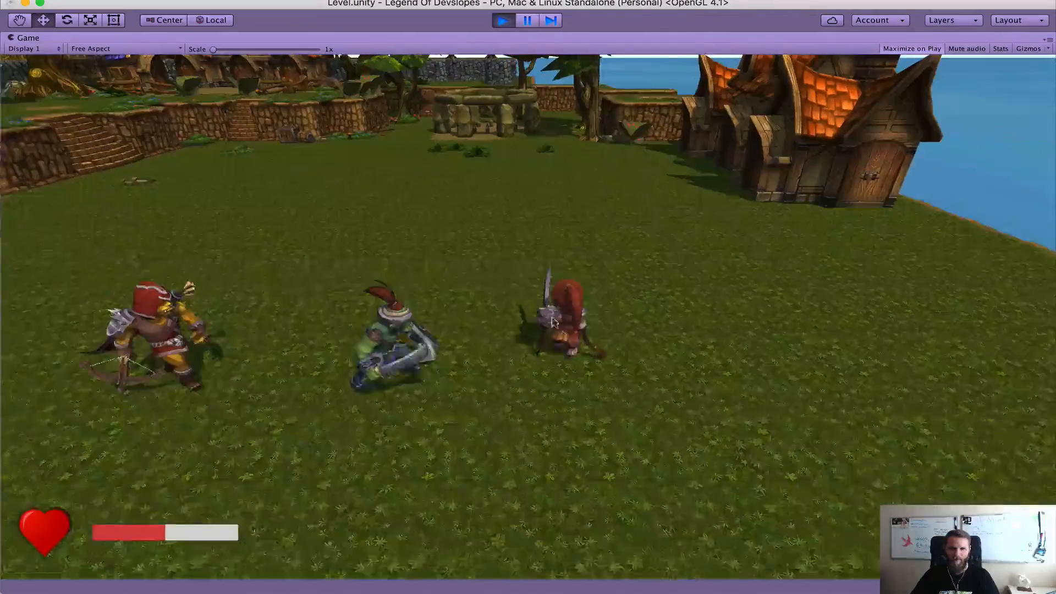
pyautogui.press('d')
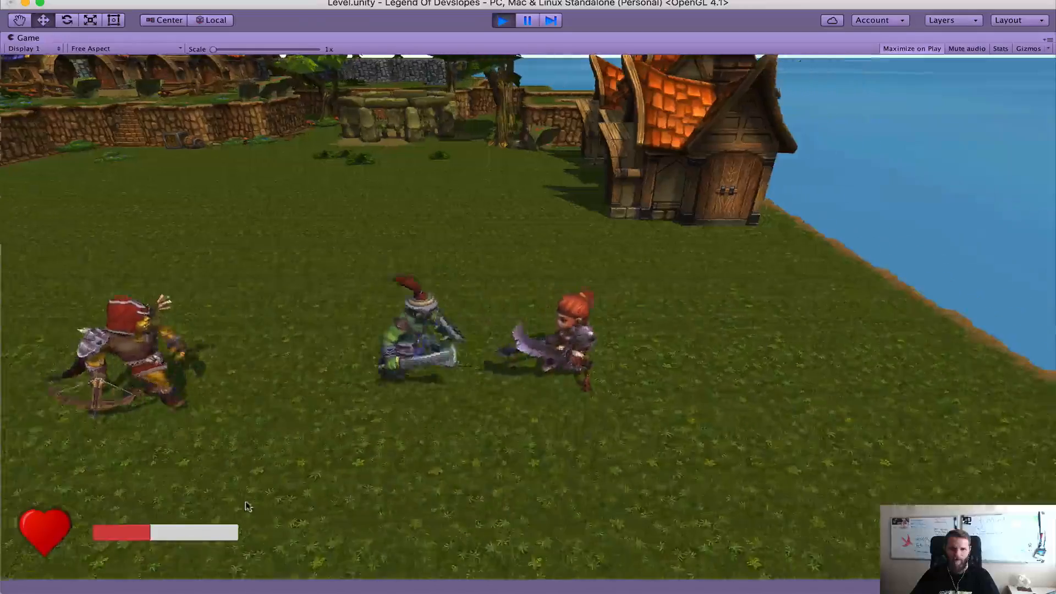
pyautogui.press('s')
pyautogui.press('a')
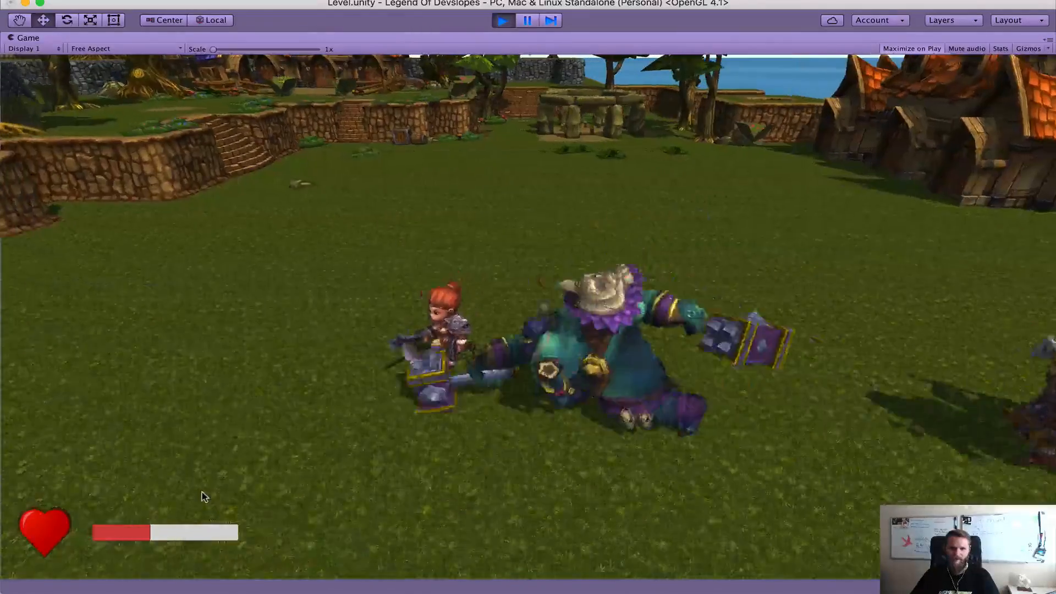
pyautogui.press('d')
pyautogui.press('s')
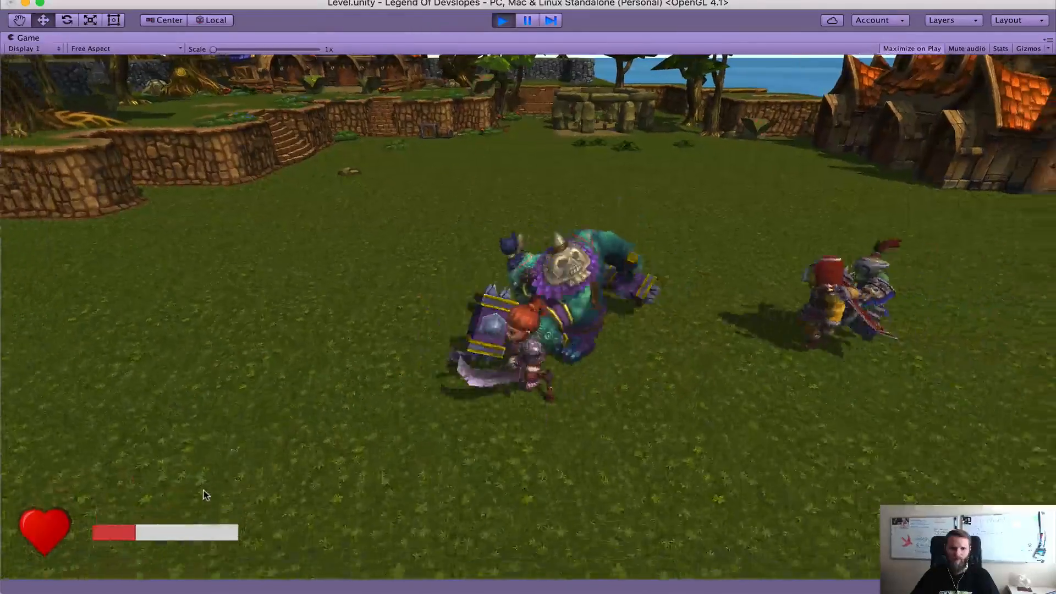
pyautogui.press('d')
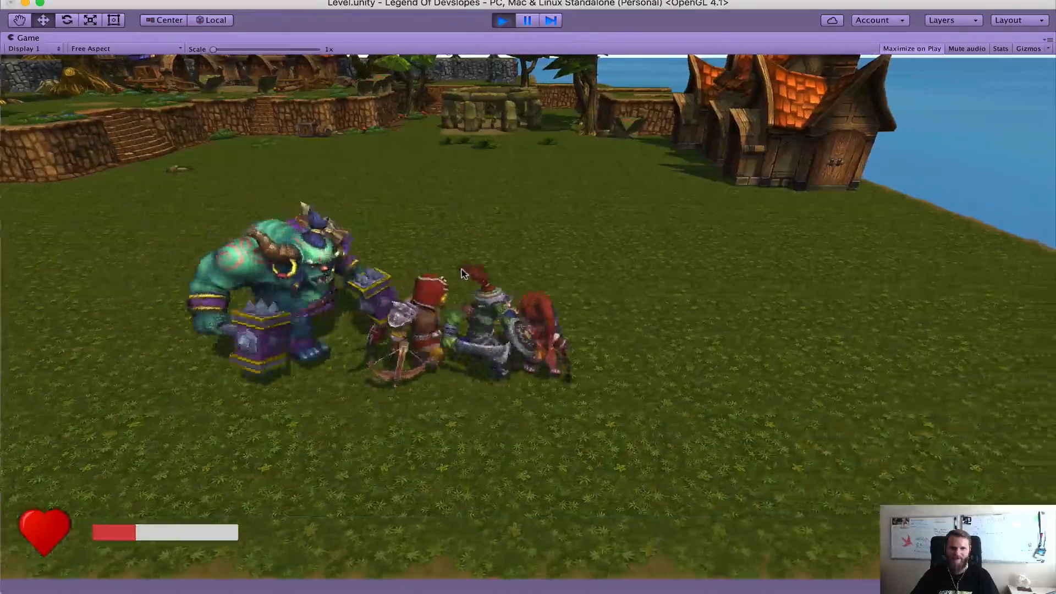
pyautogui.press('s')
pyautogui.press('d')
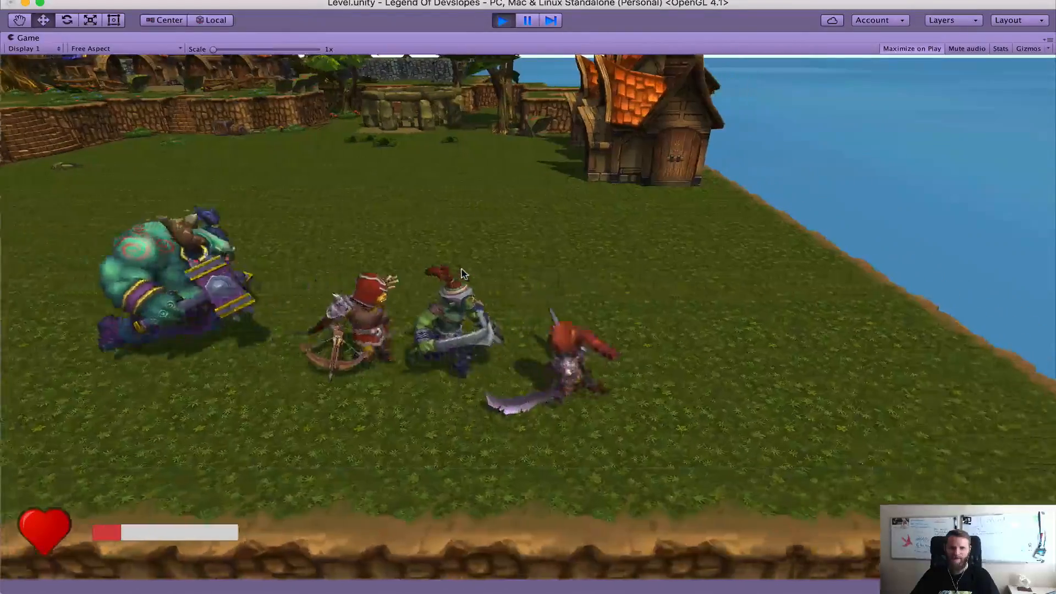
pyautogui.press('d')
pyautogui.press('w')
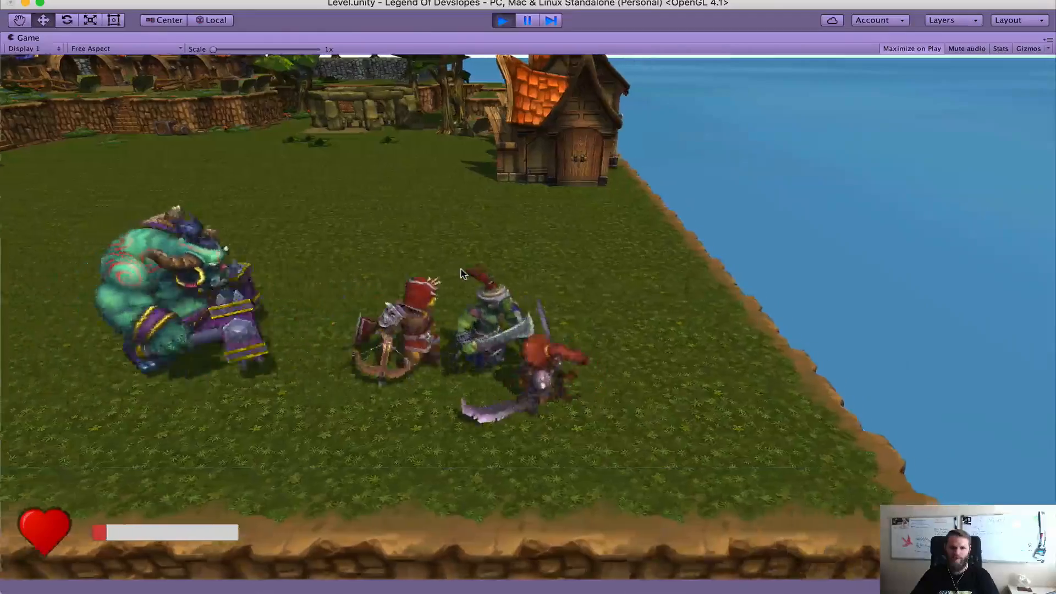
pyautogui.press('d')
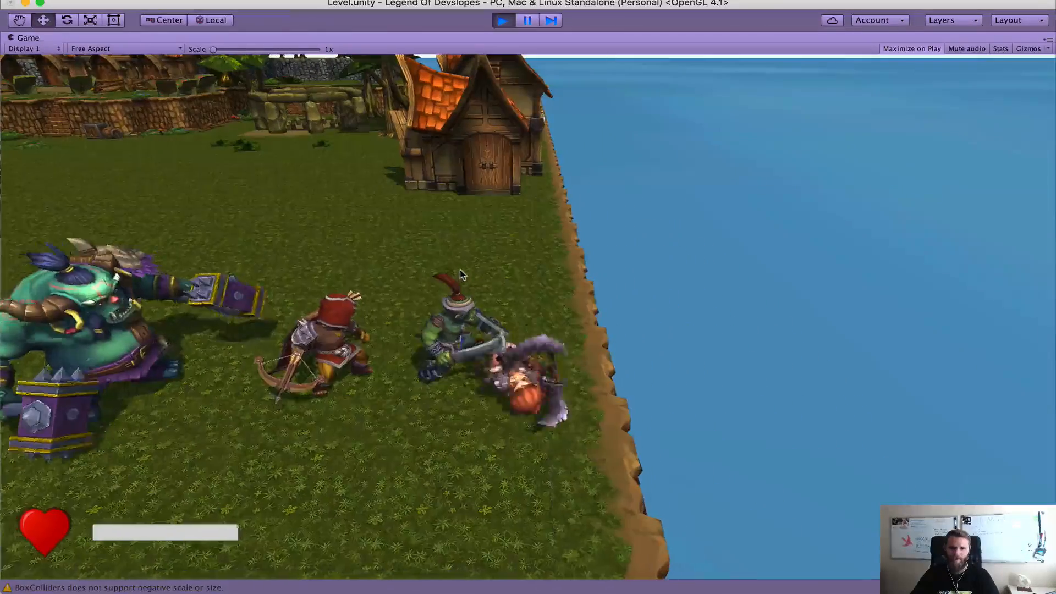